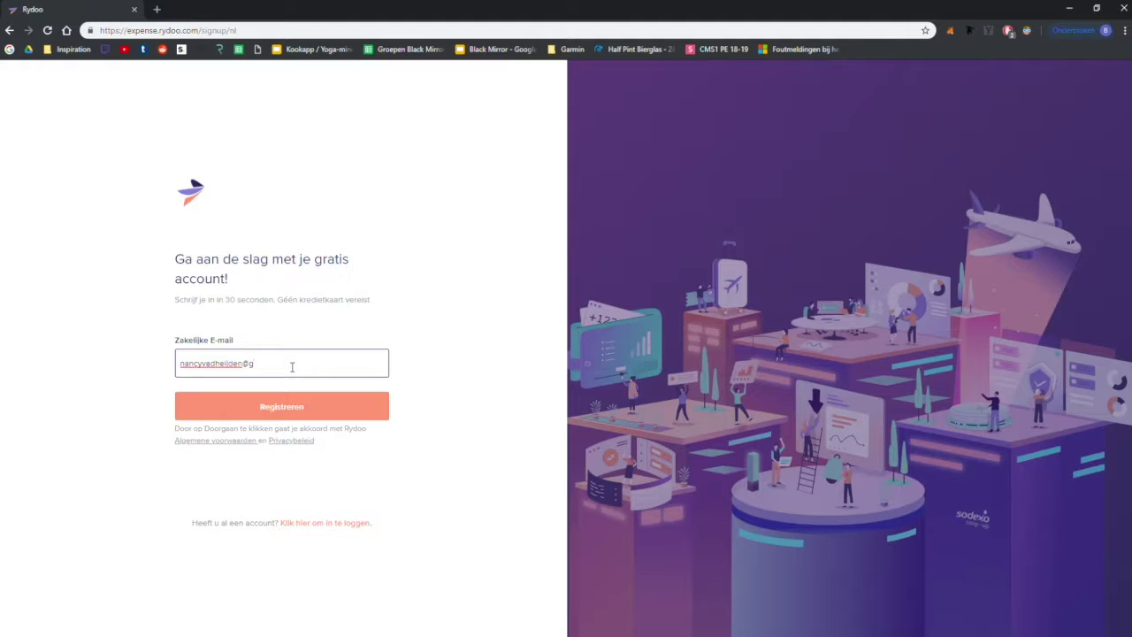
Step: Register with the business e-mail and set an eight-character password, checking it before continuing
type("ail.com")
left_click(223, 406)
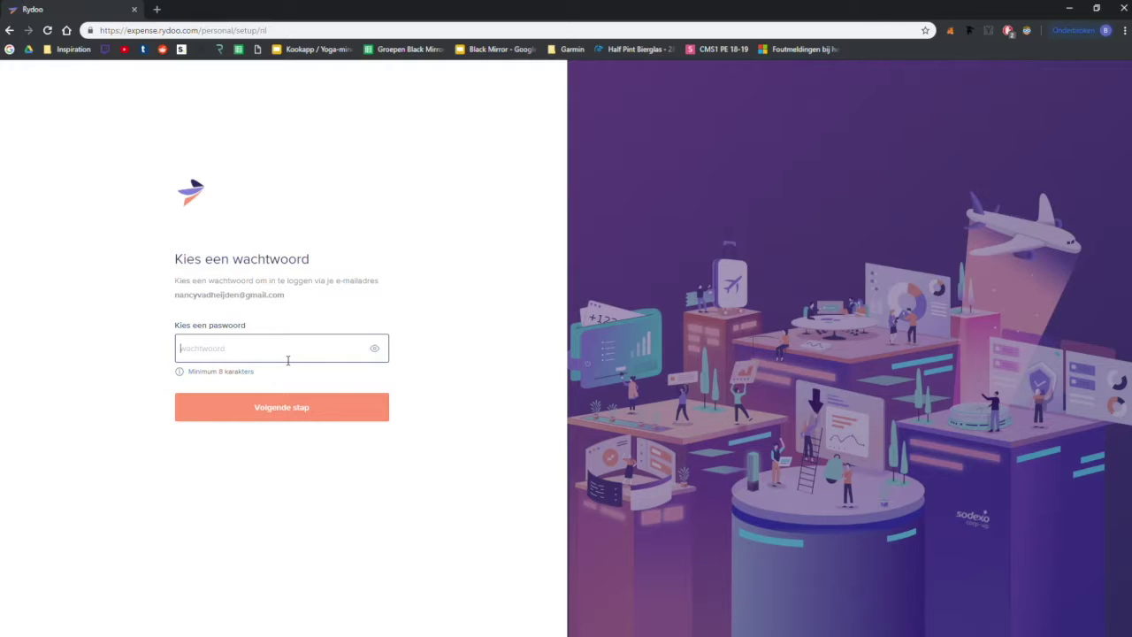
type("••••••••")
left_click(376, 351)
left_click(376, 350)
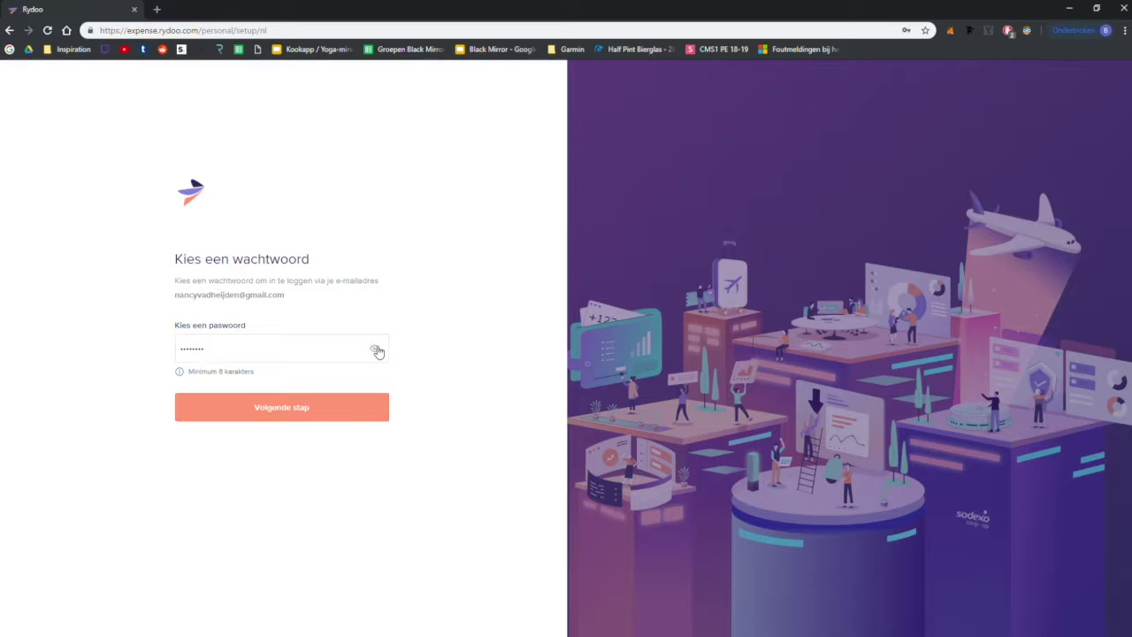
left_click(355, 415)
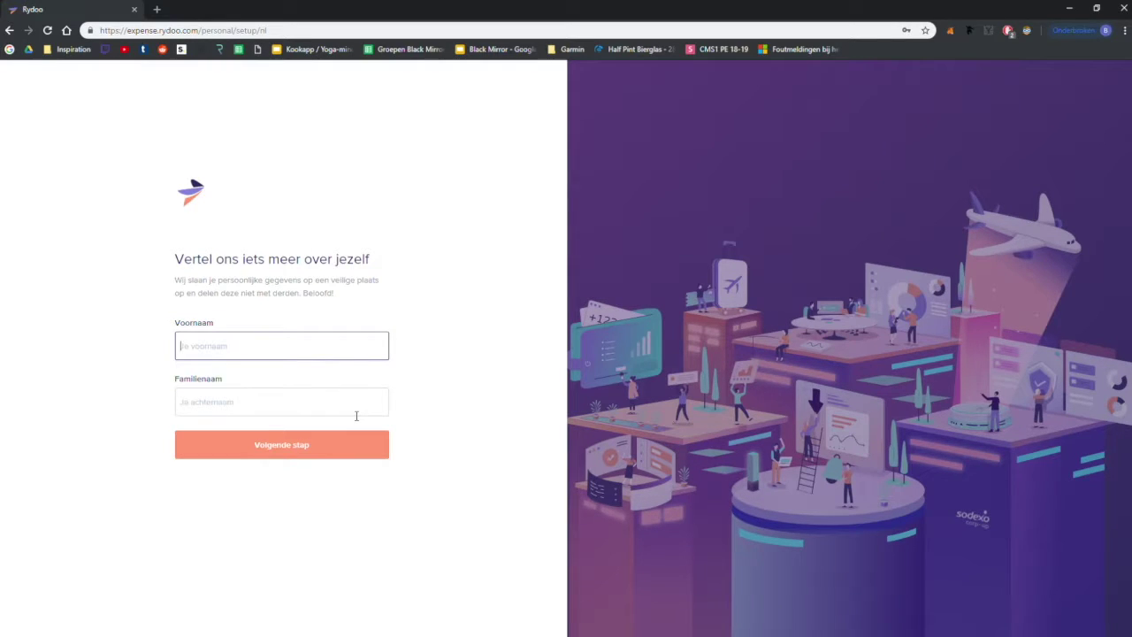
Step: Enter the user's first name in Voornaam and surname in Familienaam, then continue
left_click(359, 402)
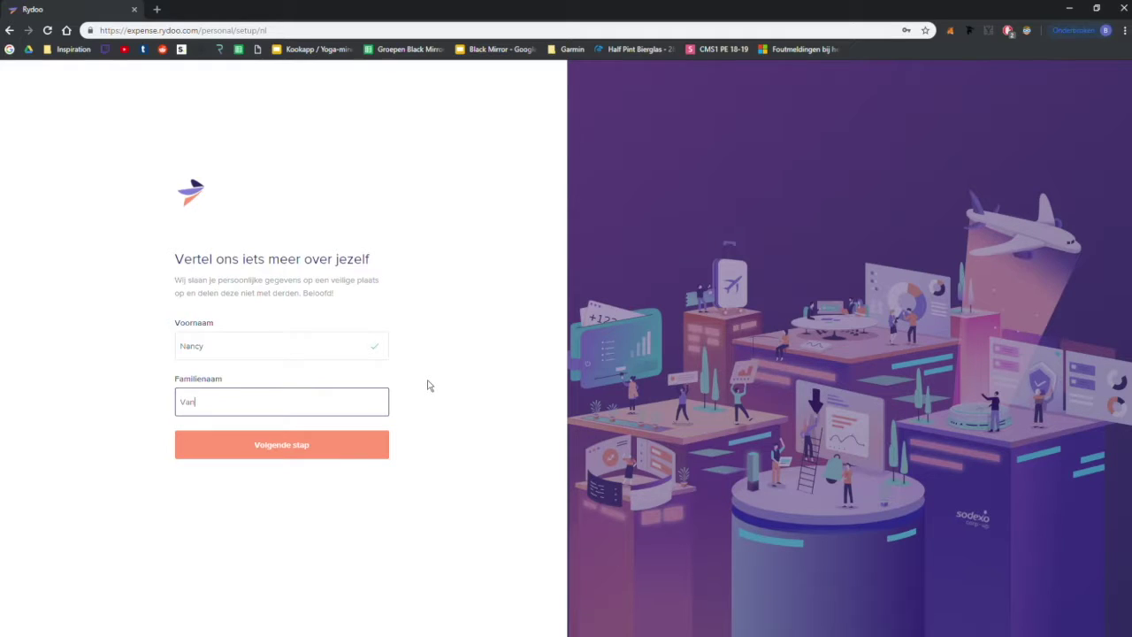
left_click(382, 435)
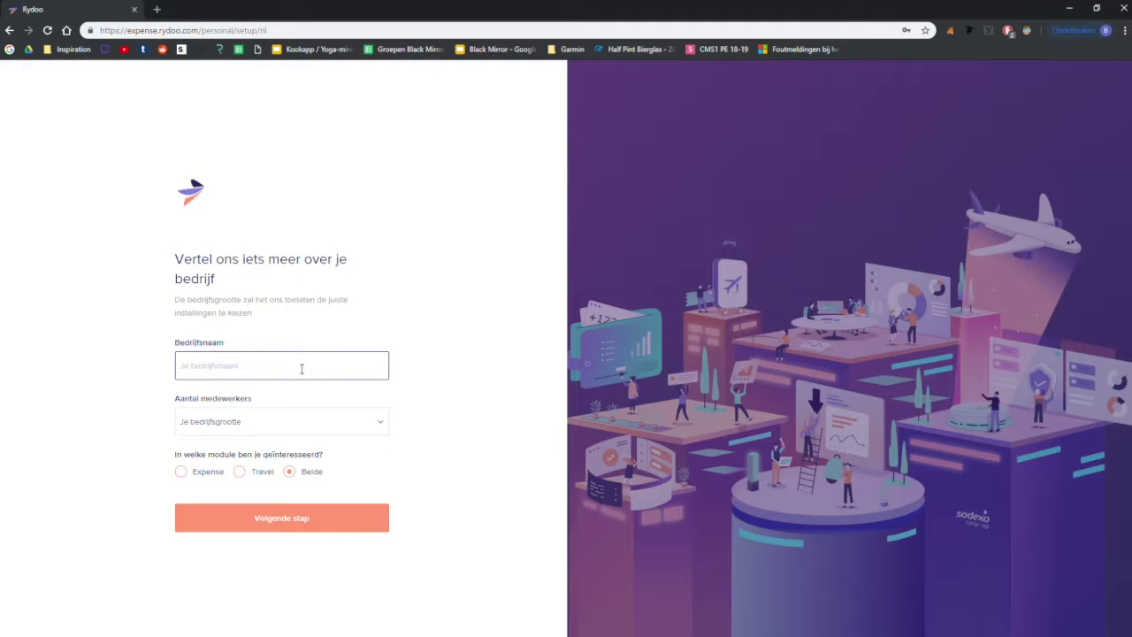
Step: Enter company name Oppas with 'tussen 2 en 20' employees and continue
left_click(379, 327)
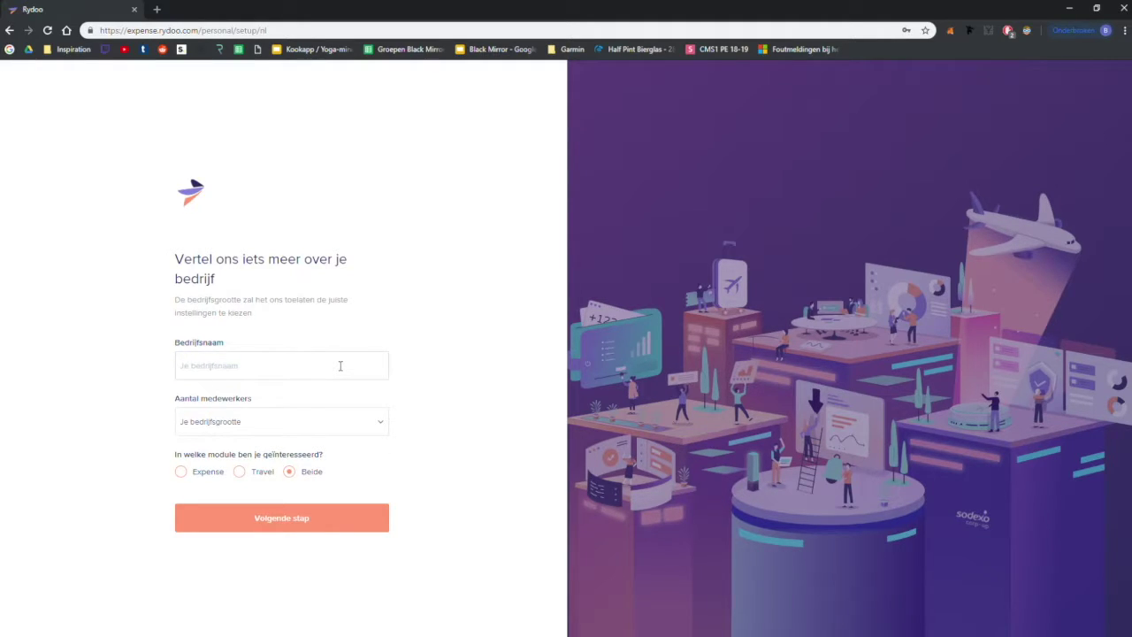
left_click(339, 366)
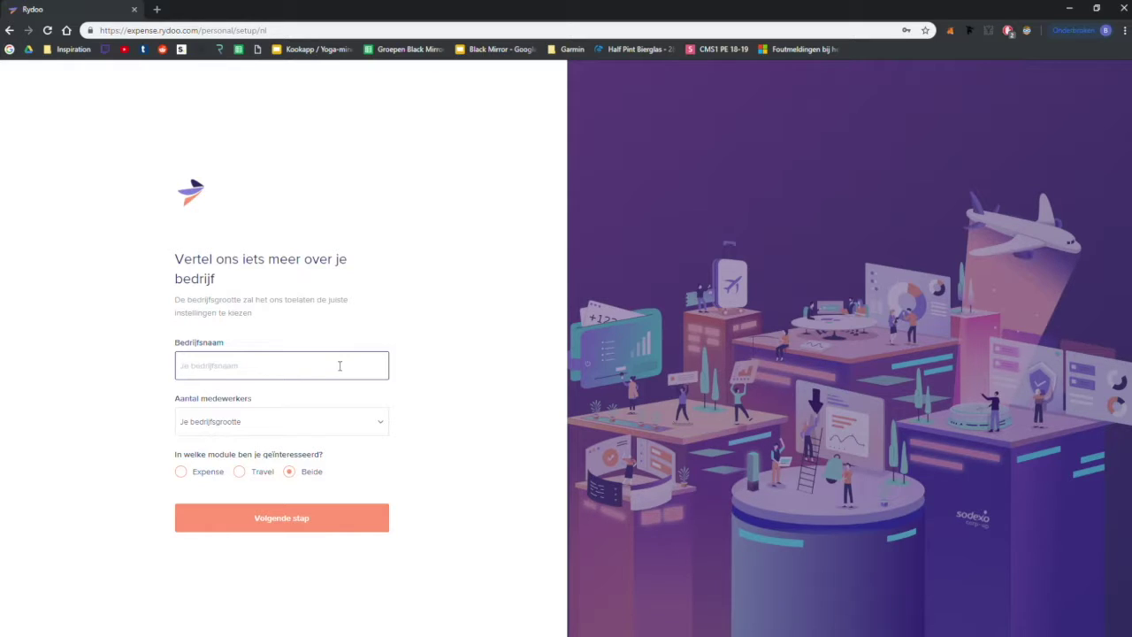
type("Oppas")
left_click(387, 430)
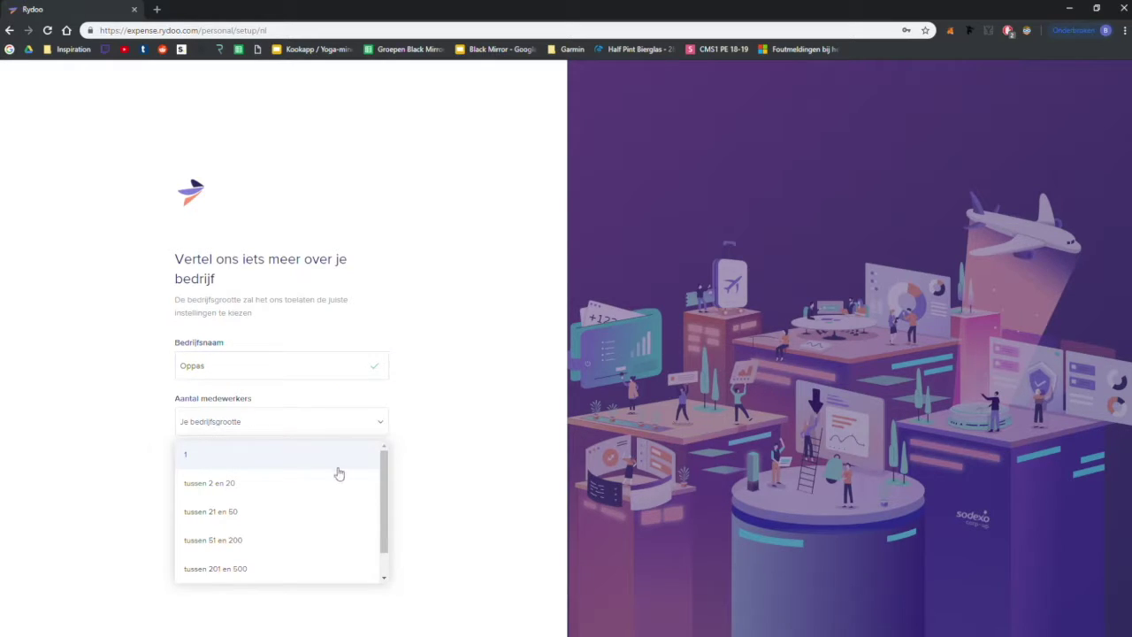
left_click(333, 483)
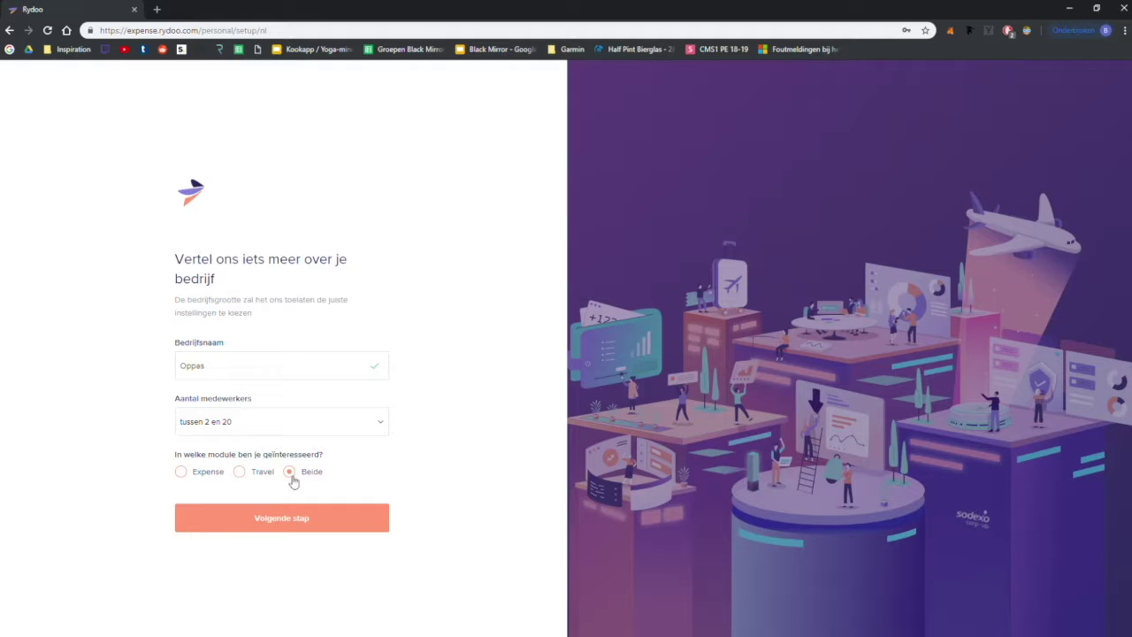
left_click(310, 516)
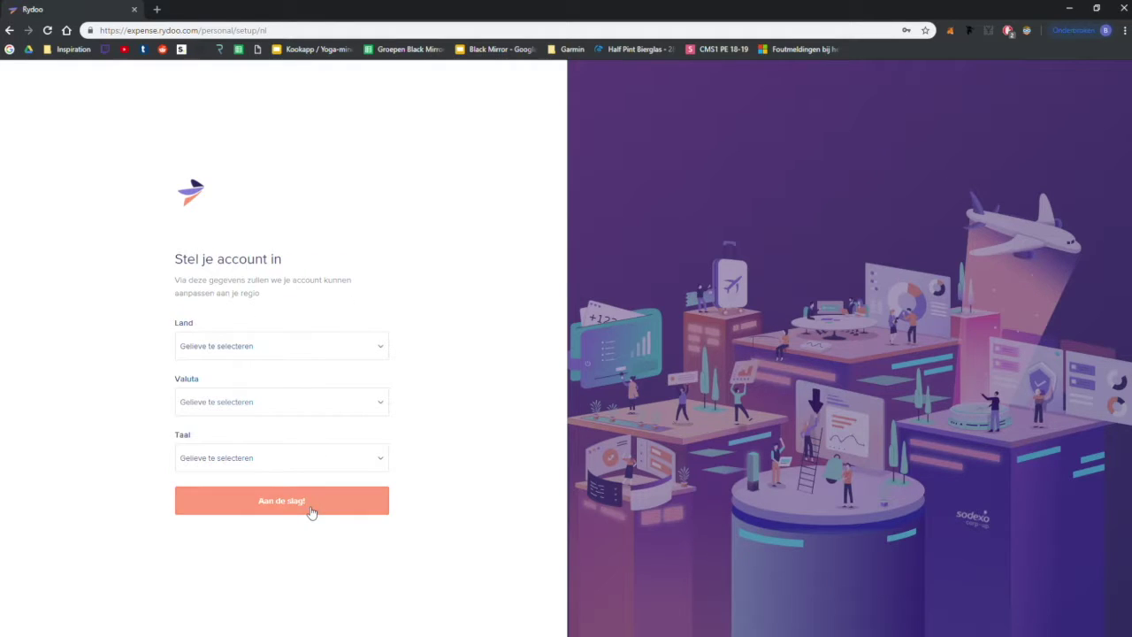
Step: Set country België, currency EUR - EU euro and language Nederlands, then submit with Aan de slag!
left_click(266, 345)
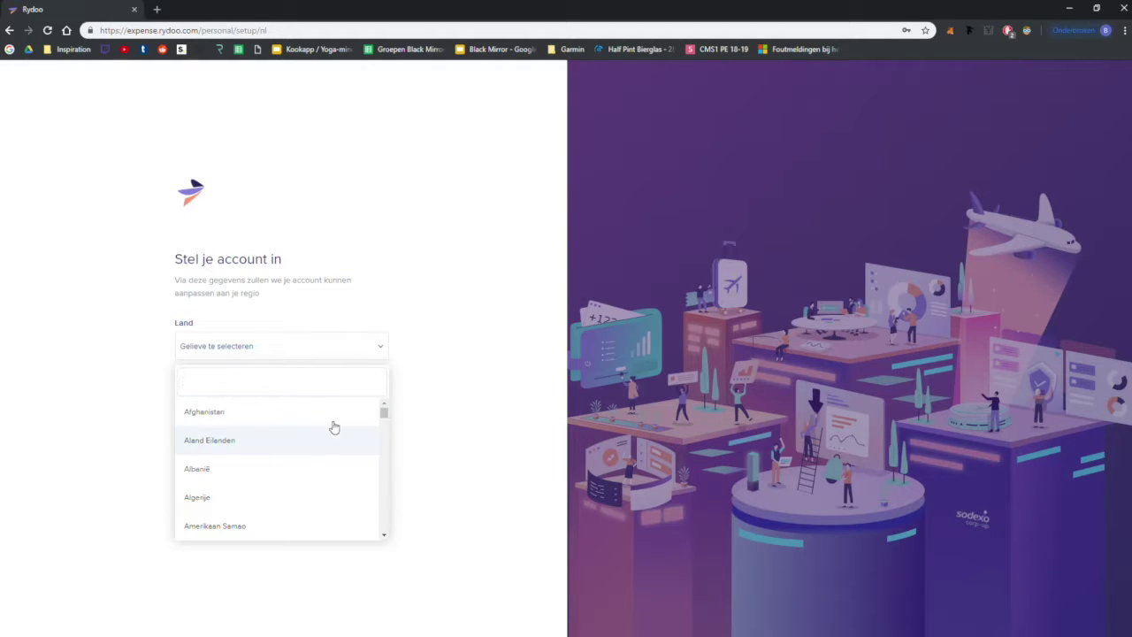
left_click_drag(389, 422, 389, 430)
scroll(390, 432, "down", 2)
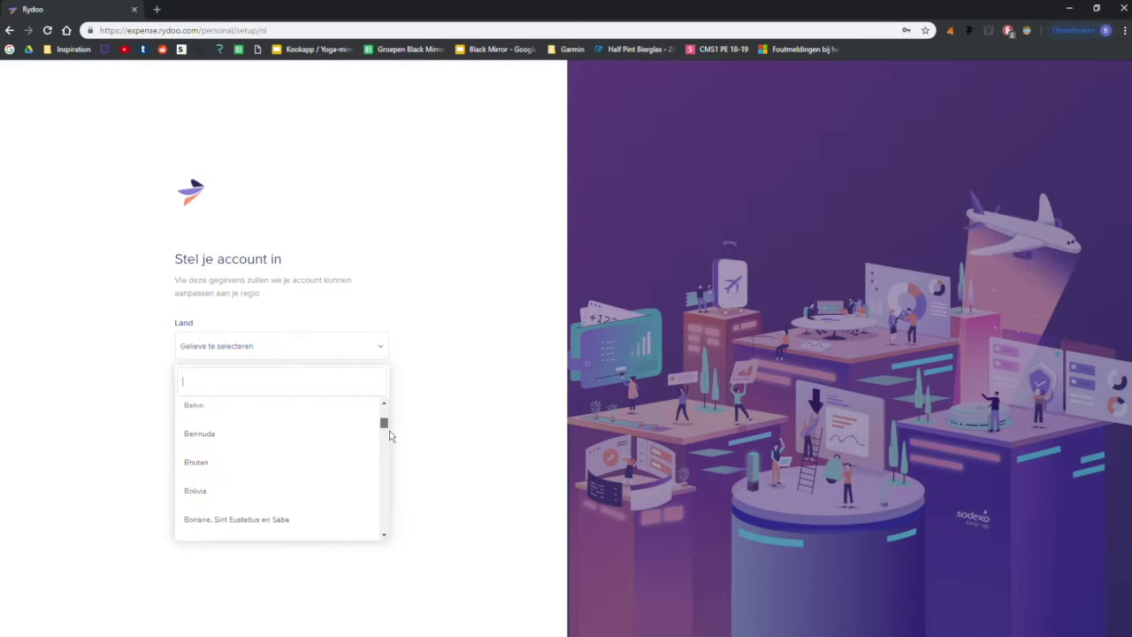
scroll(390, 432, "up", 3)
scroll(390, 429, "up", 1)
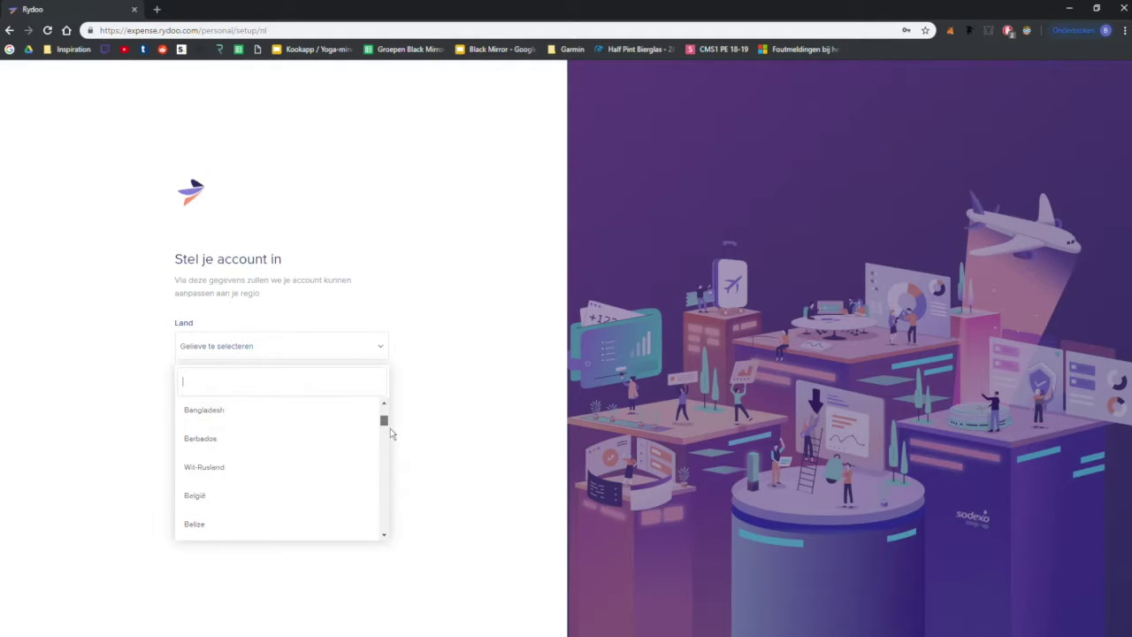
left_click(316, 494)
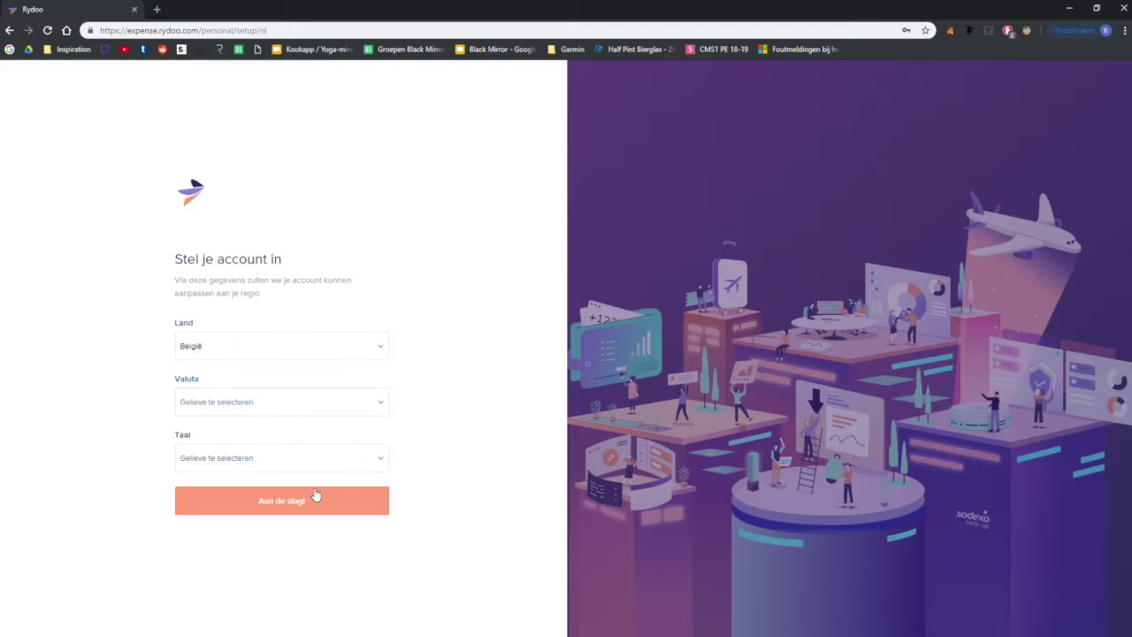
left_click(276, 407)
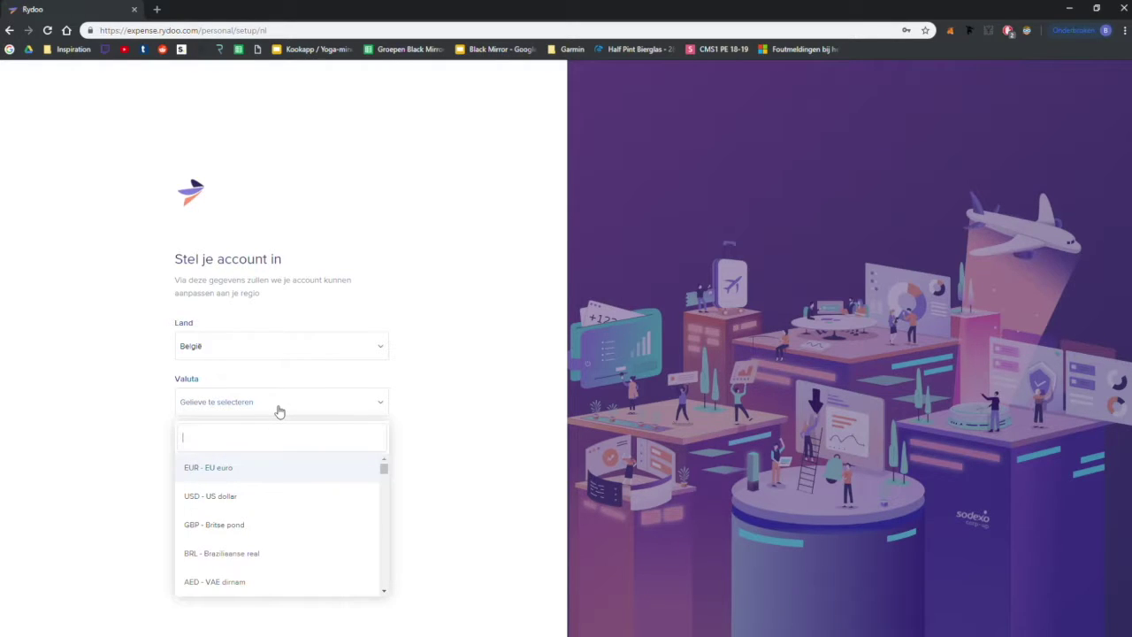
left_click(264, 475)
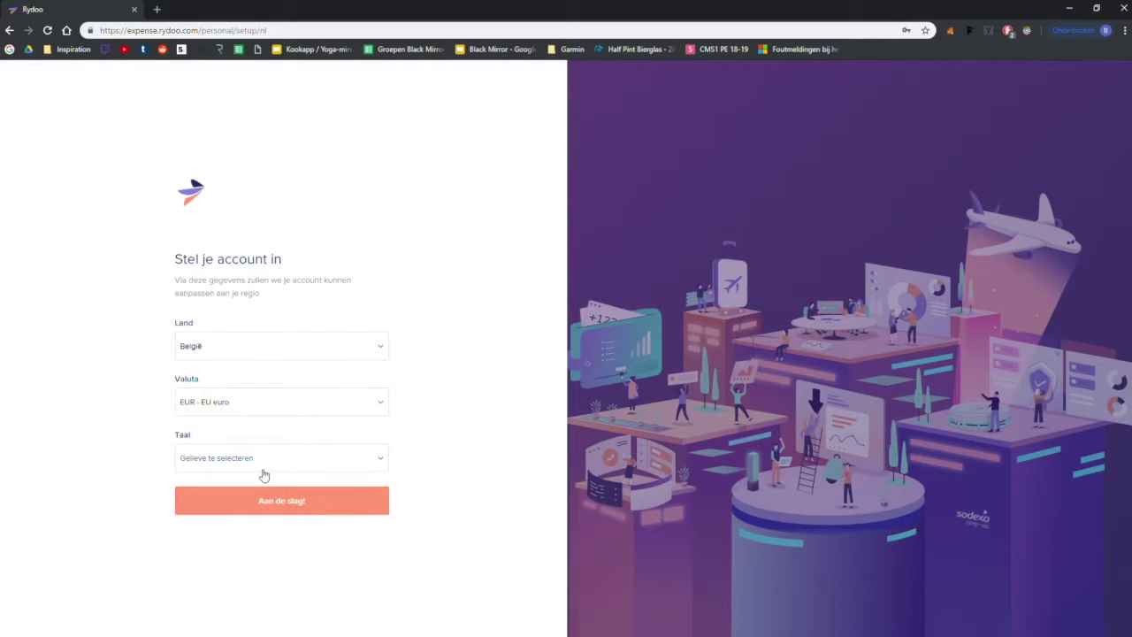
left_click(249, 460)
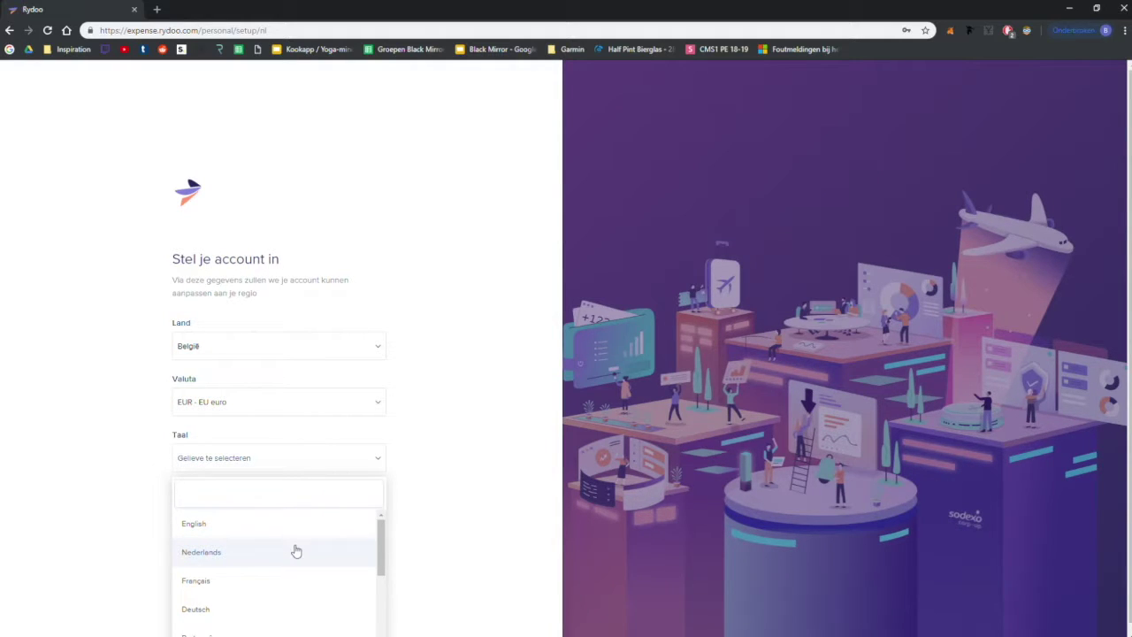
left_click(297, 551)
left_click(318, 511)
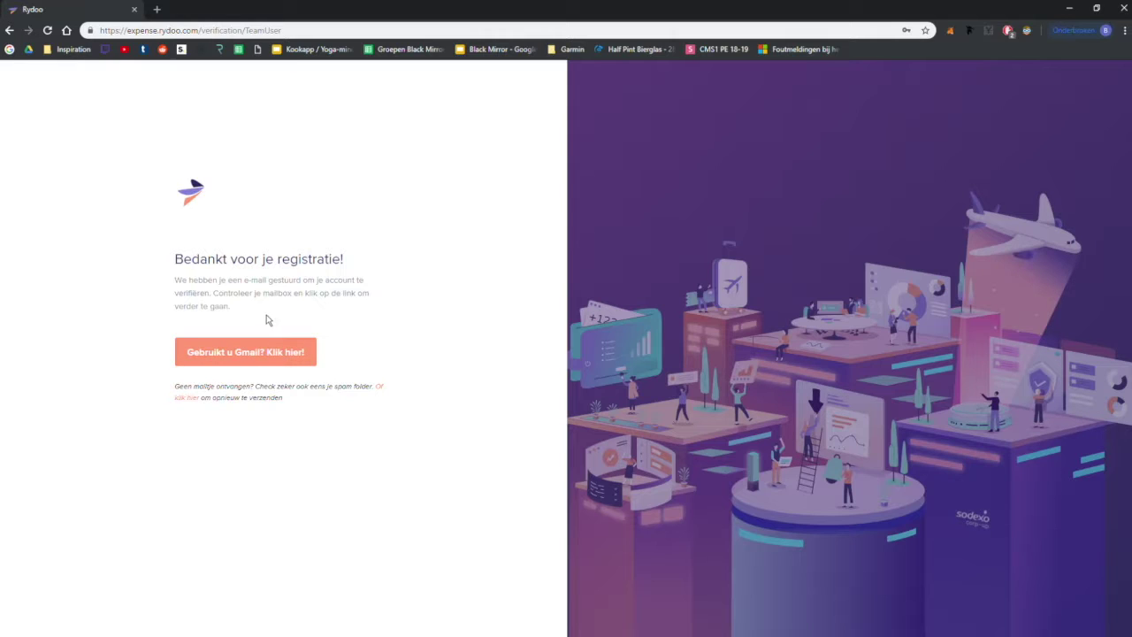
Step: Open Rydoo's verification e-mail in Gmail and follow its BEVESTIG MIJN MAIL link
left_click(246, 366)
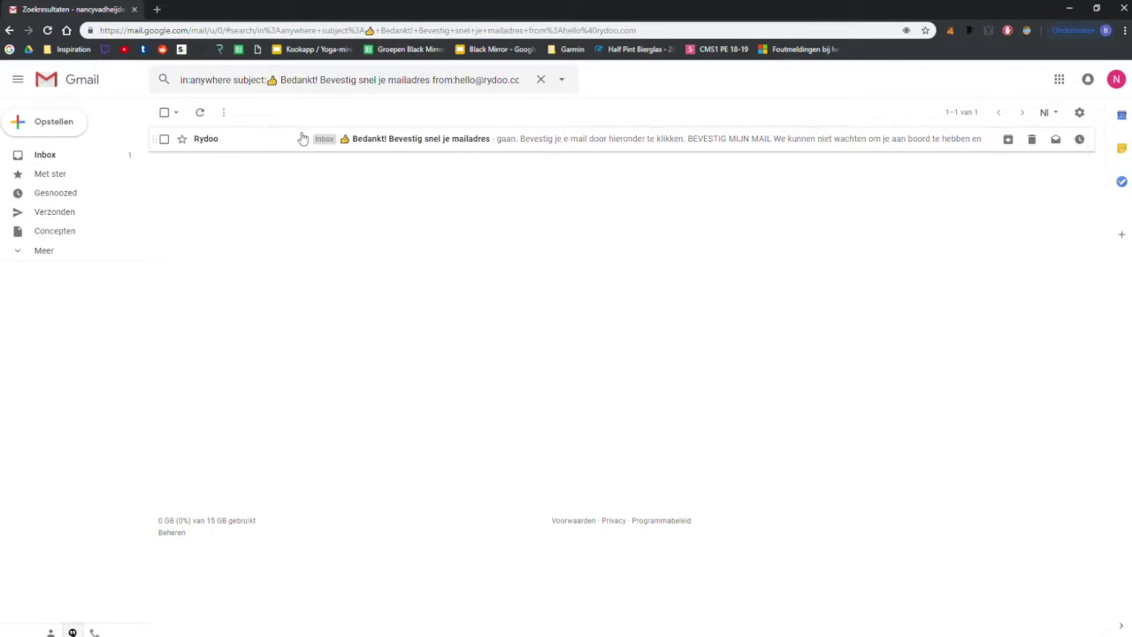
left_click(299, 142)
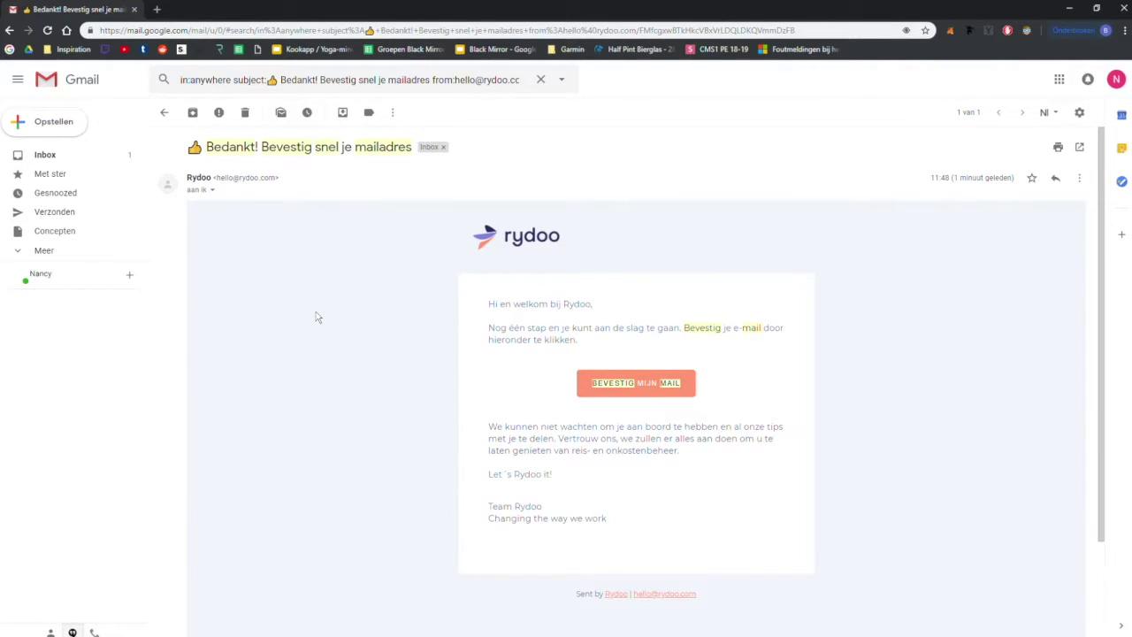
scroll(354, 327, "down", 1)
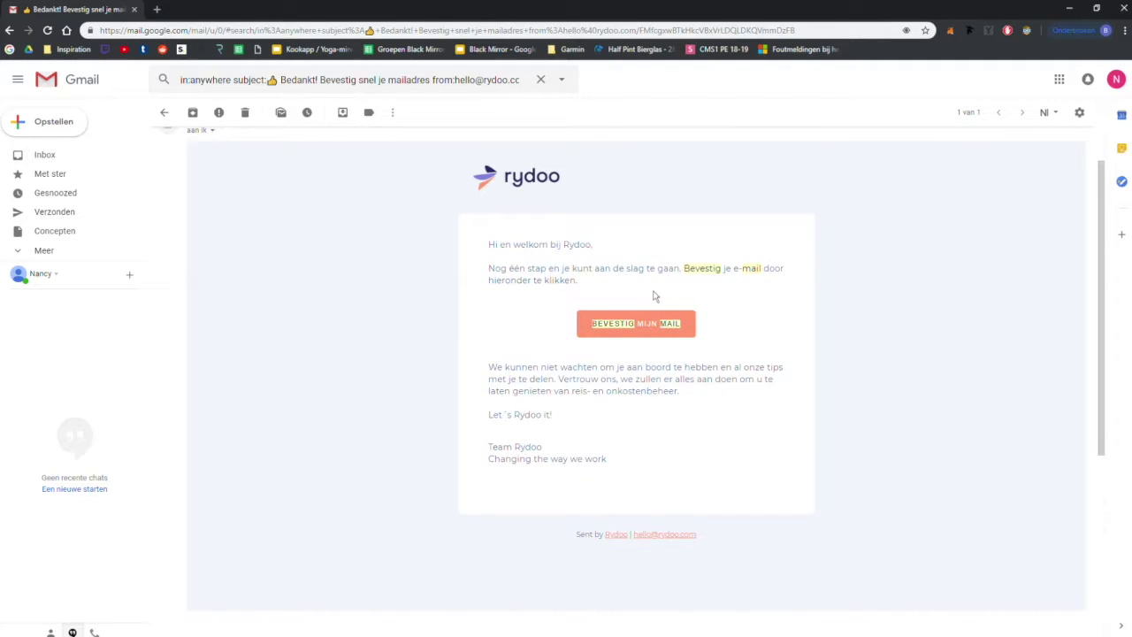
left_click(641, 329)
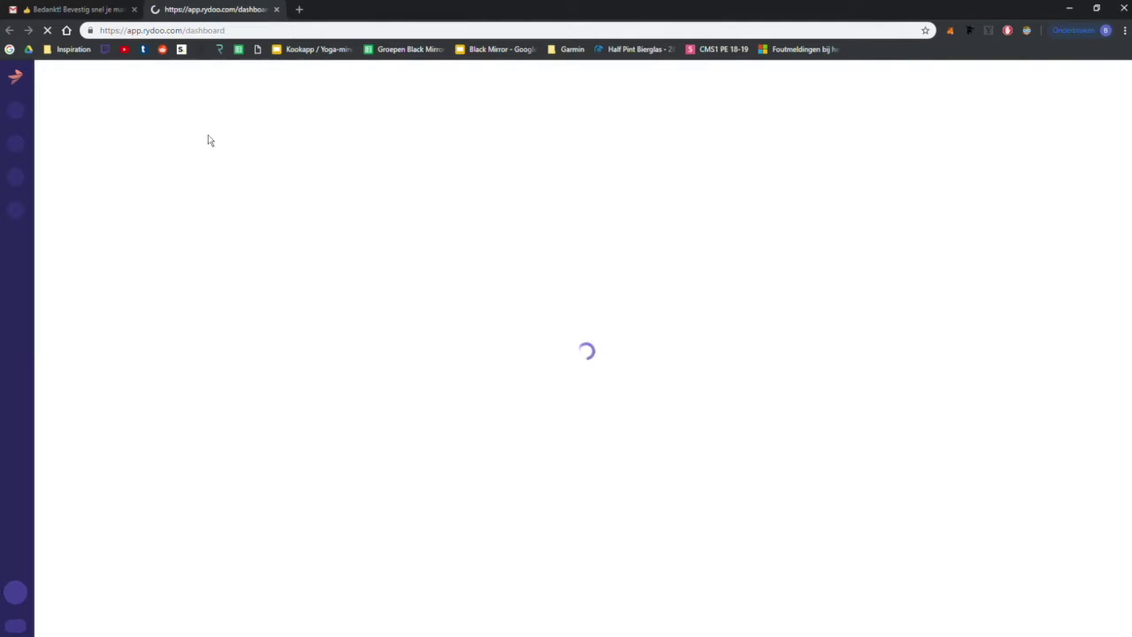
Step: Close the Gmail tab and sign out of Rydoo through the user menu's Uitloggen
left_click(135, 9)
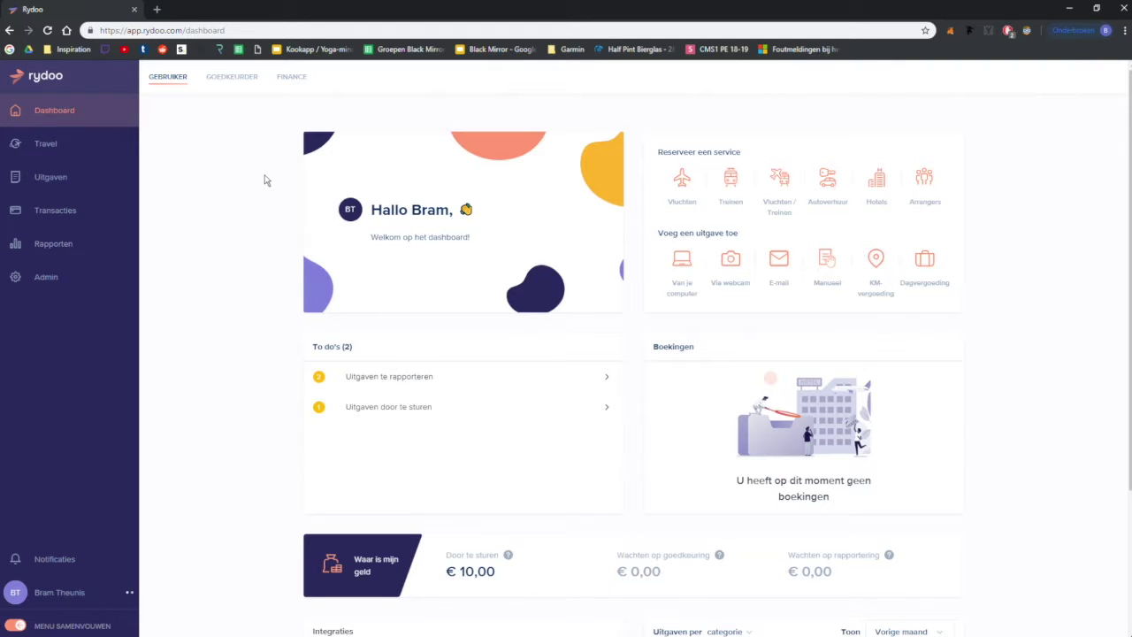
scroll(264, 181, "down", 1)
scroll(263, 181, "down", 3)
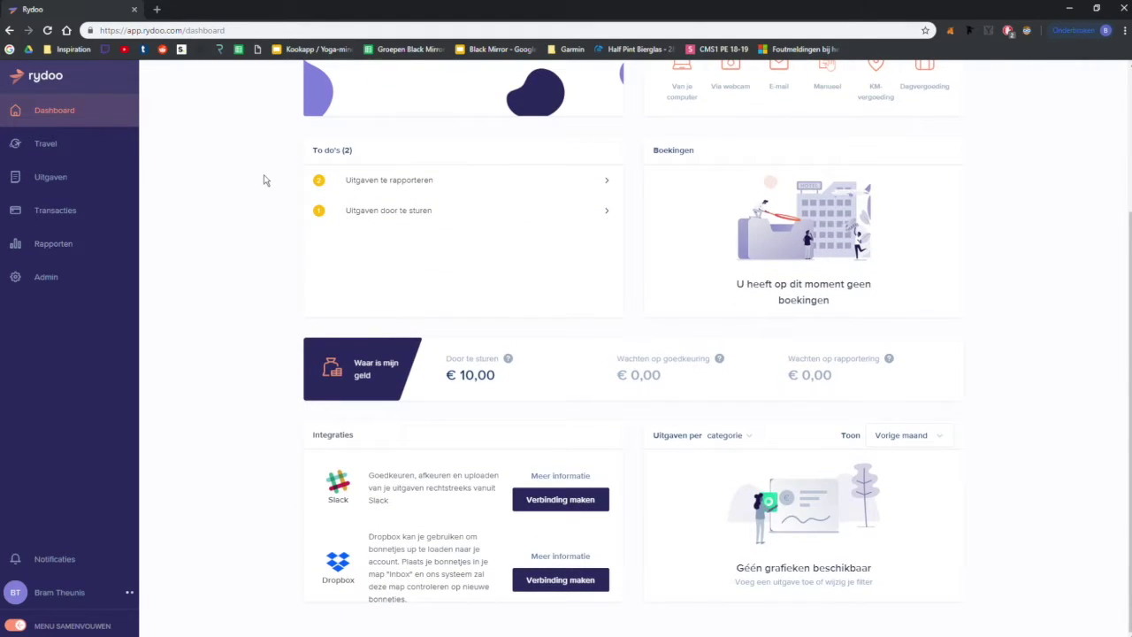
scroll(218, 221, "up", 4)
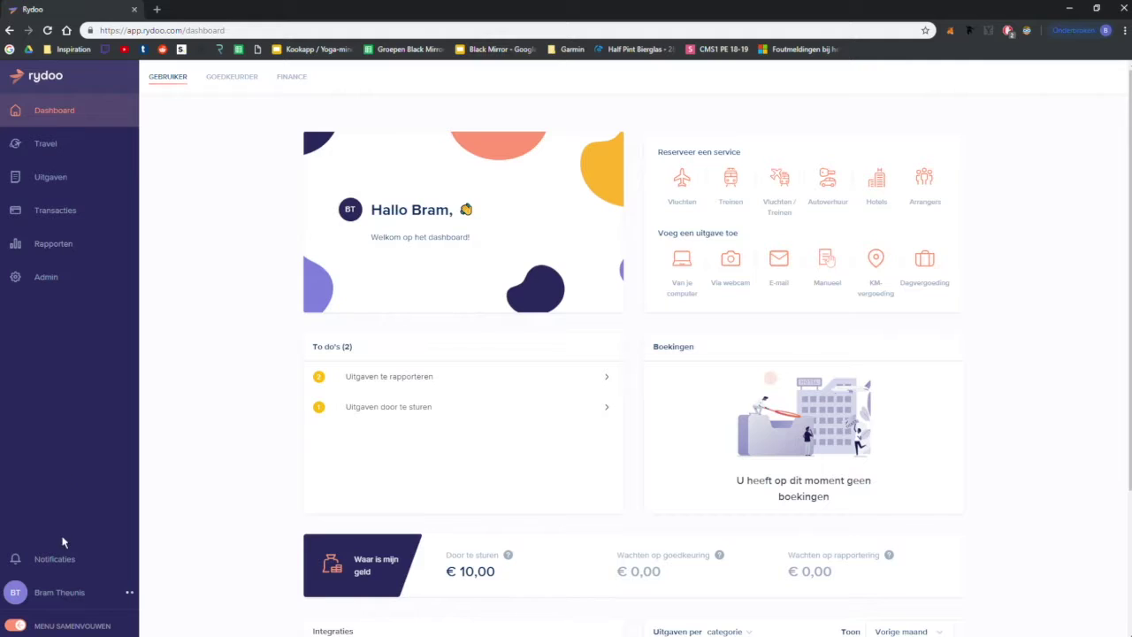
left_click(132, 597)
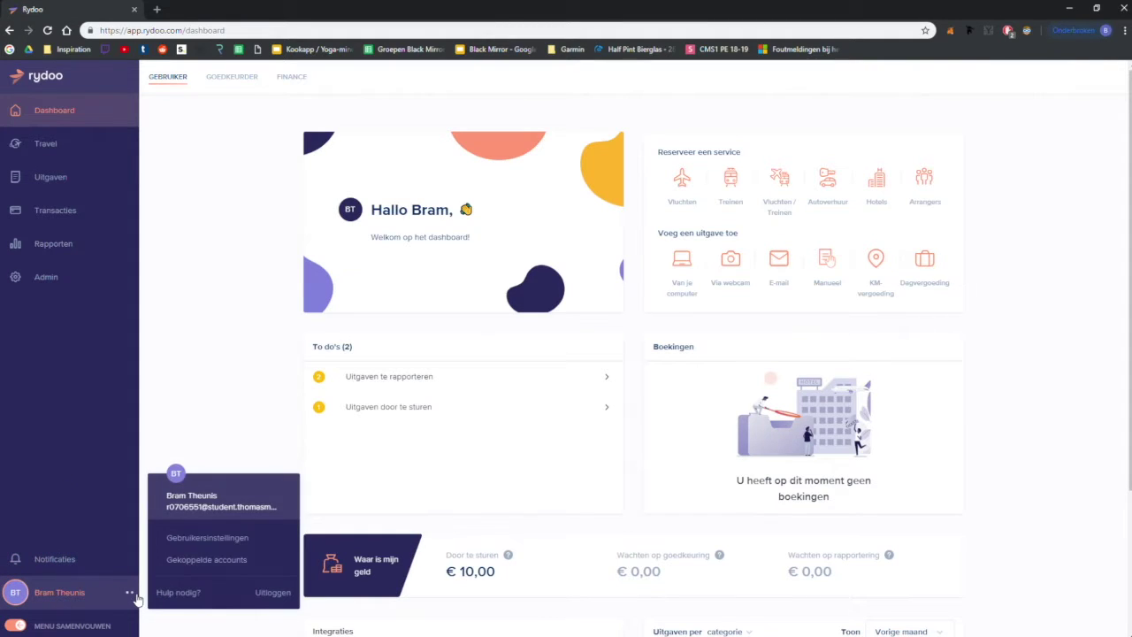
left_click(273, 592)
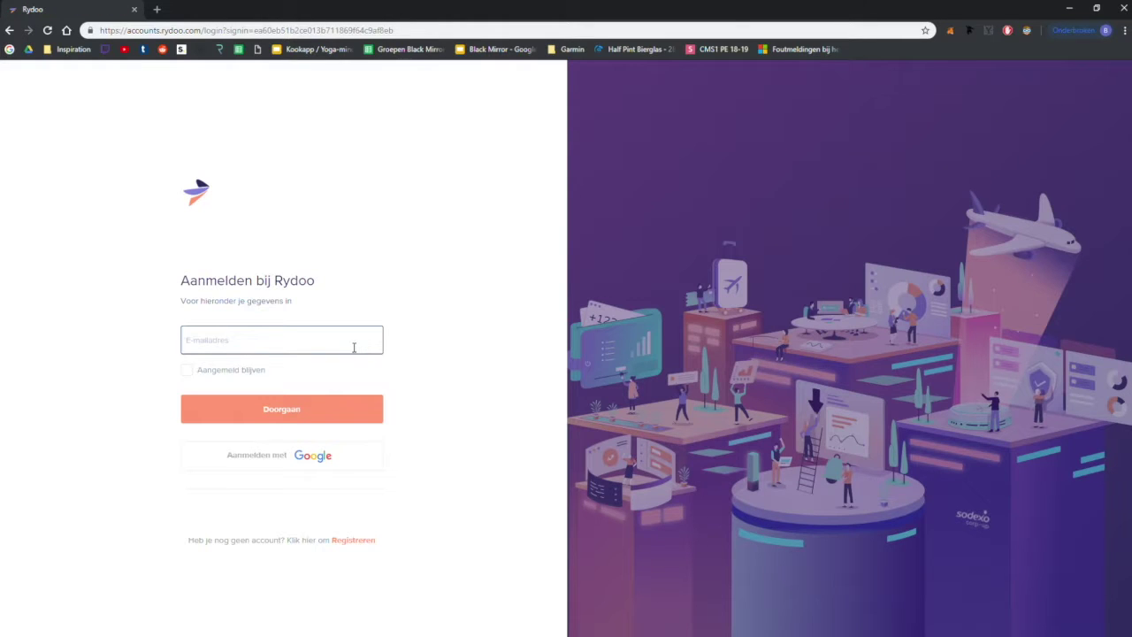
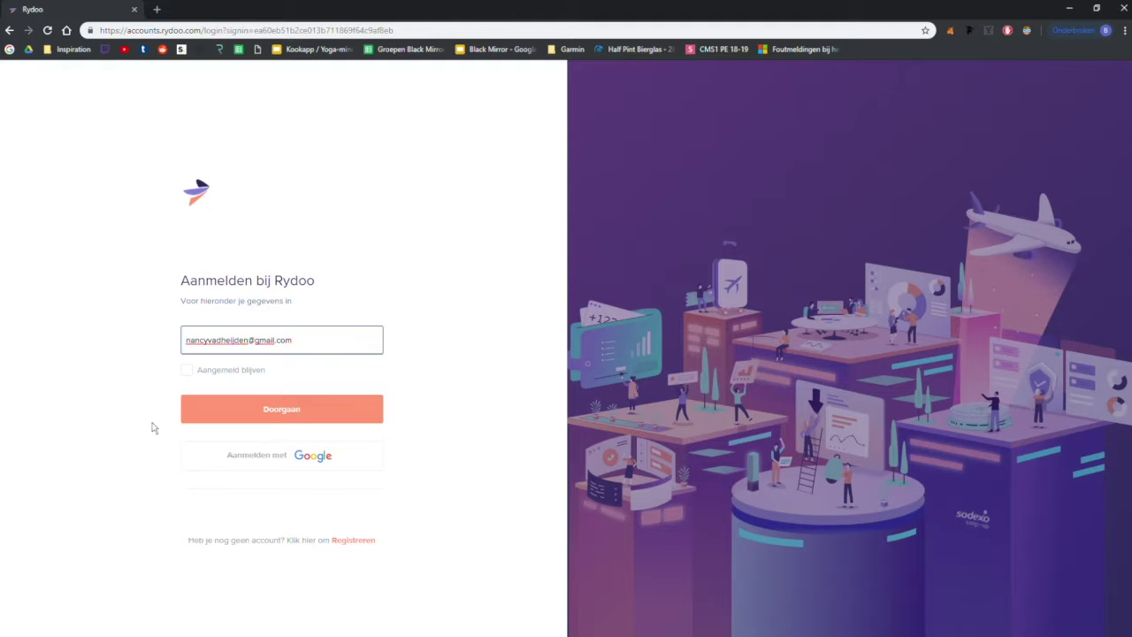
Step: Log in with the newly registered e-mail address and its password
left_click(256, 419)
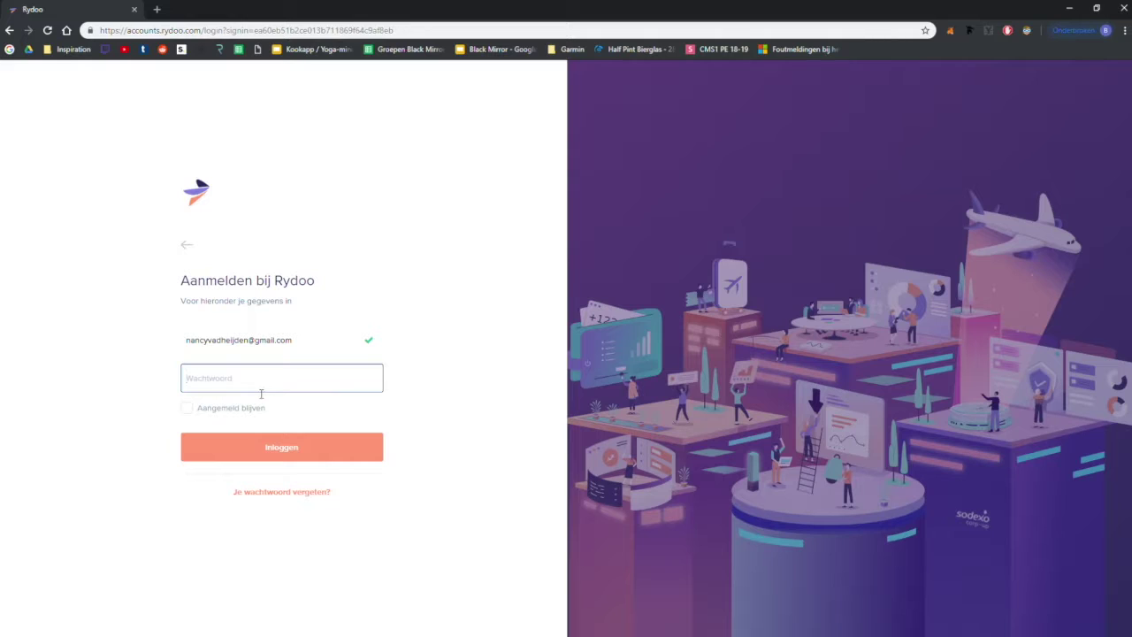
type("•")
key("Return")
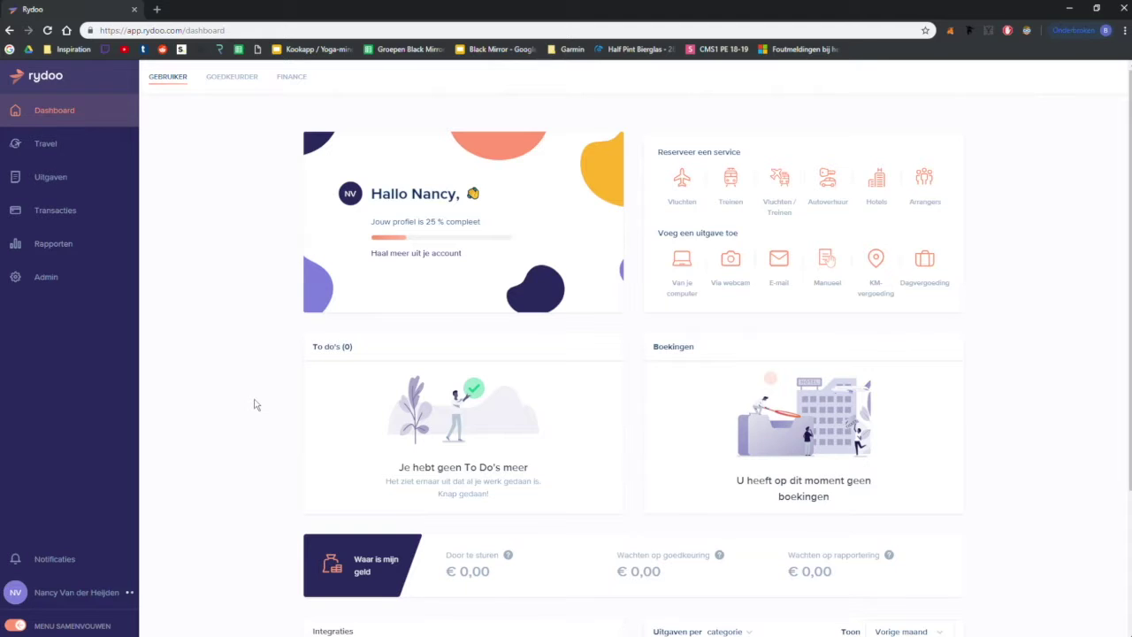
scroll(254, 406, "down", 2)
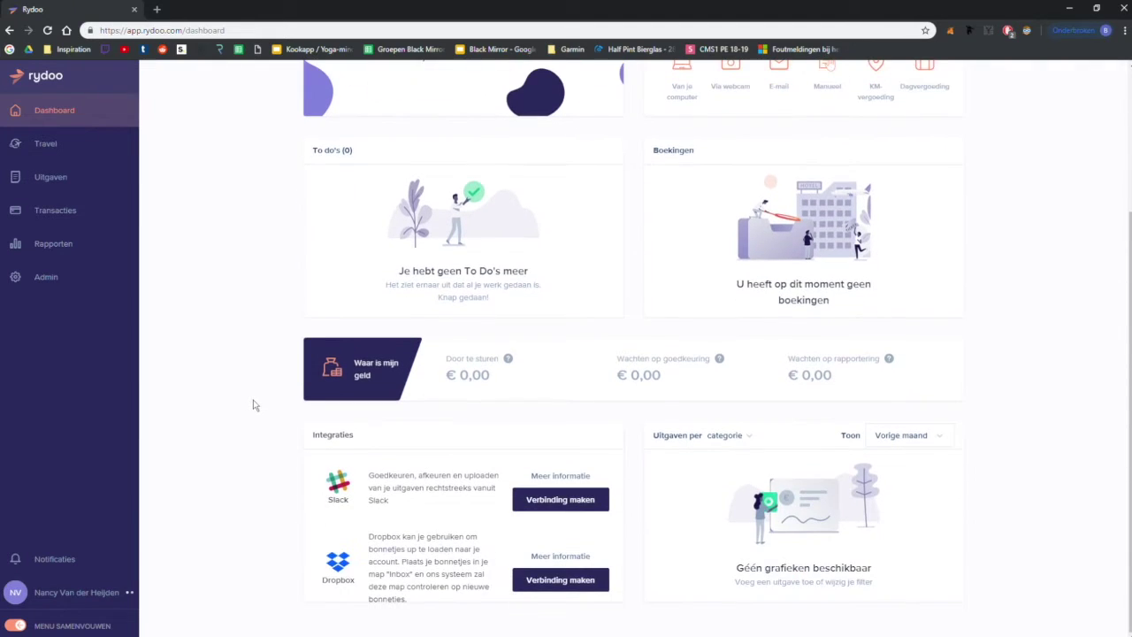
scroll(253, 406, "up", 3)
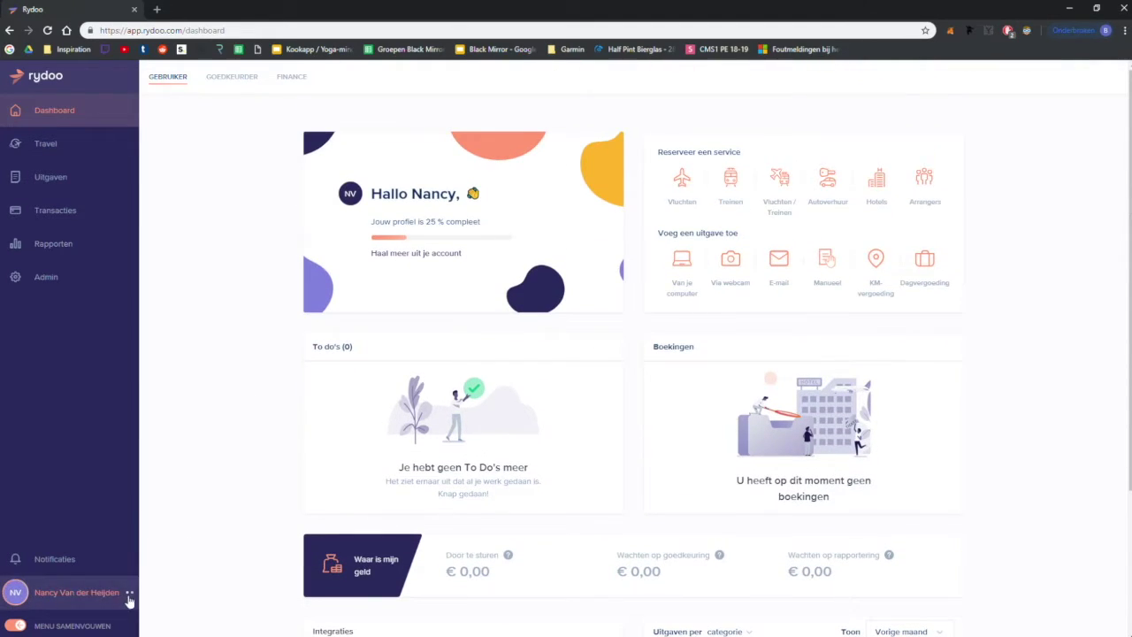
left_click(130, 595)
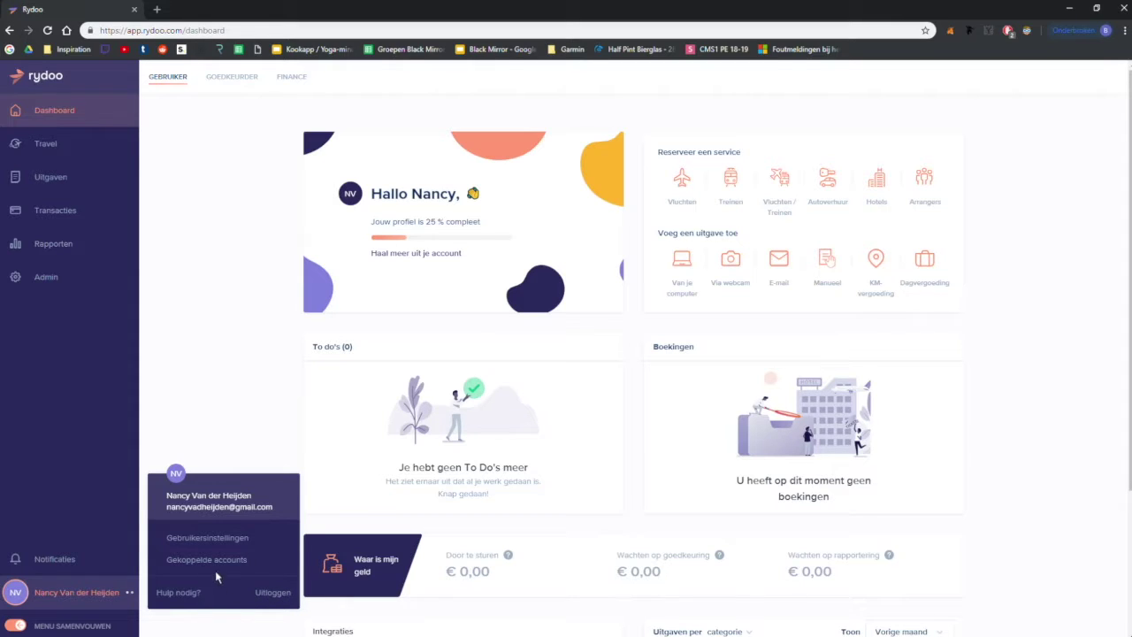
left_click(224, 541)
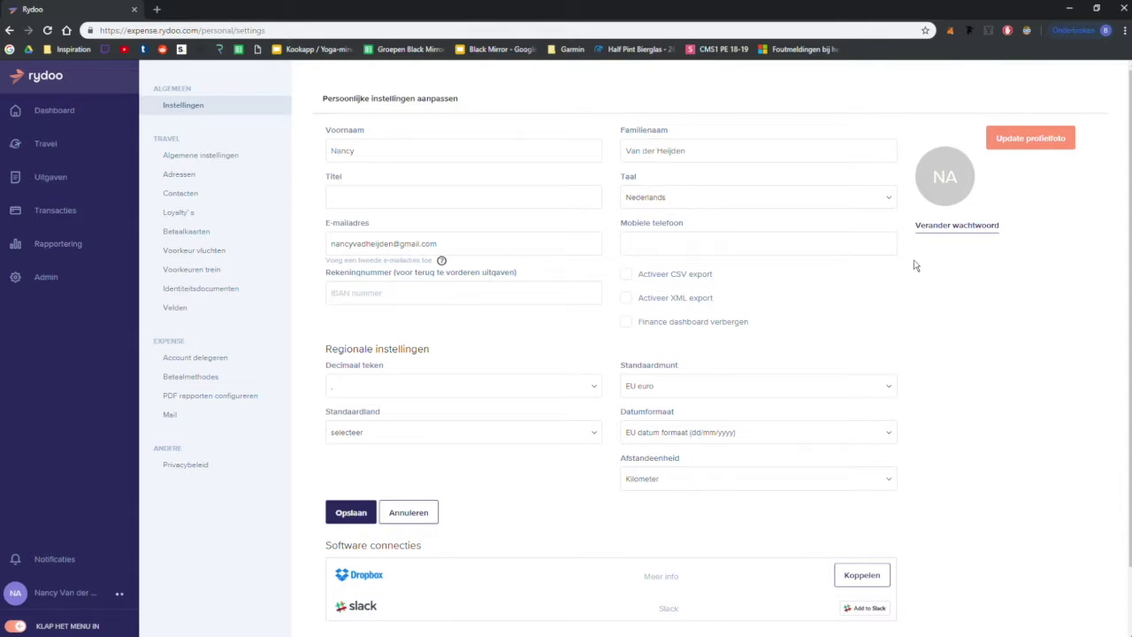
left_click(112, 110)
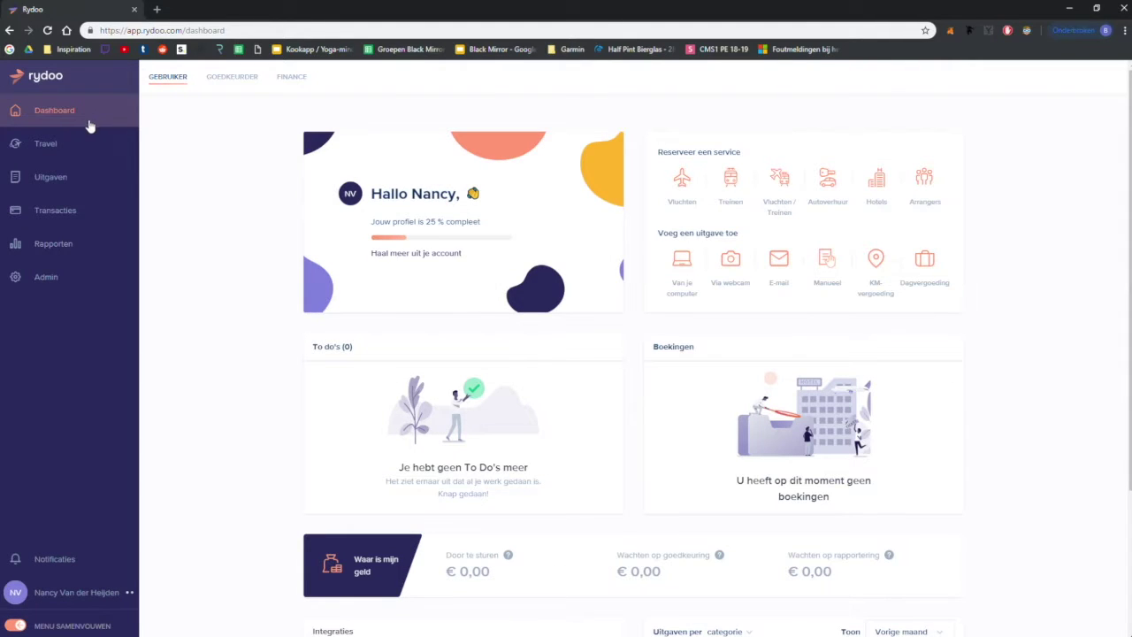
Step: From Uitgaven, choose Uitgave under Manueel toevoegen to open a blank expense form
left_click(77, 188)
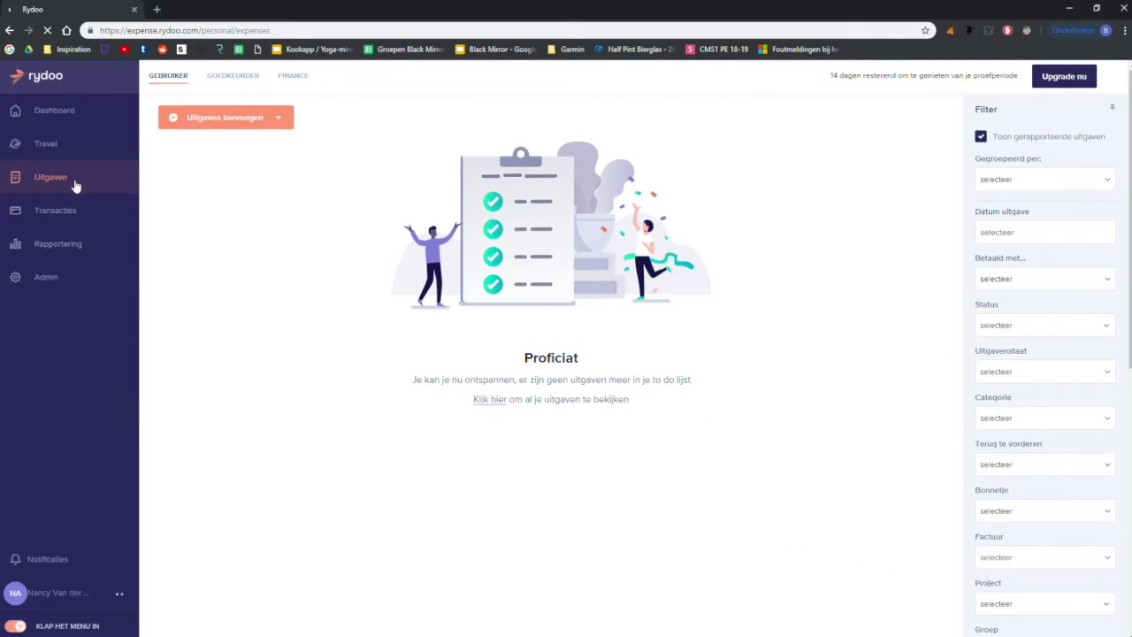
left_click(223, 124)
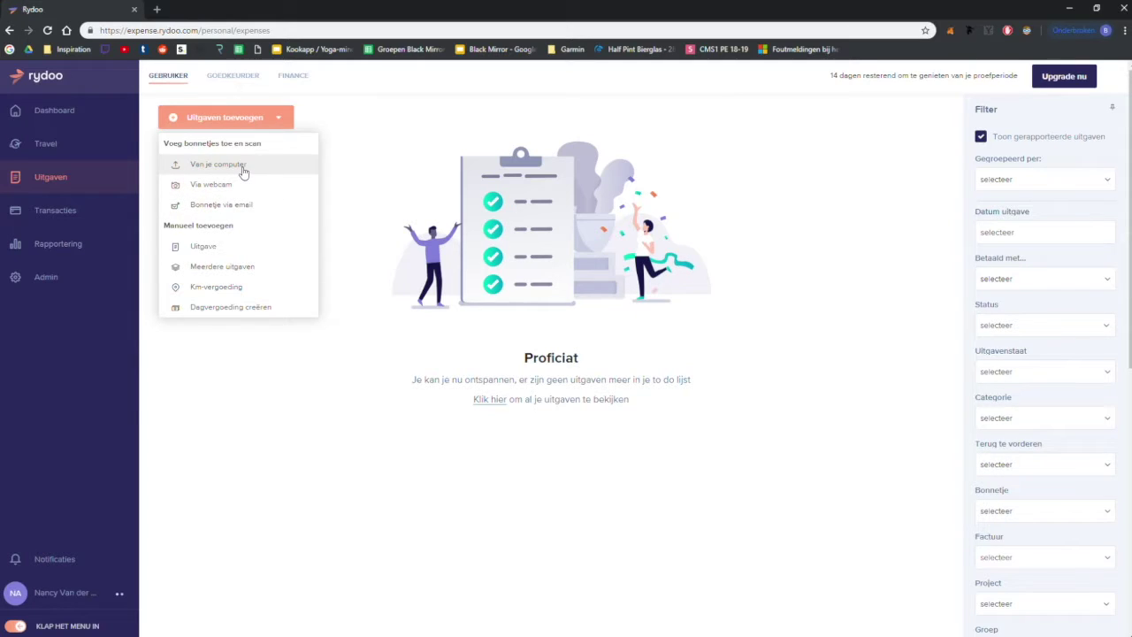
left_click(249, 245)
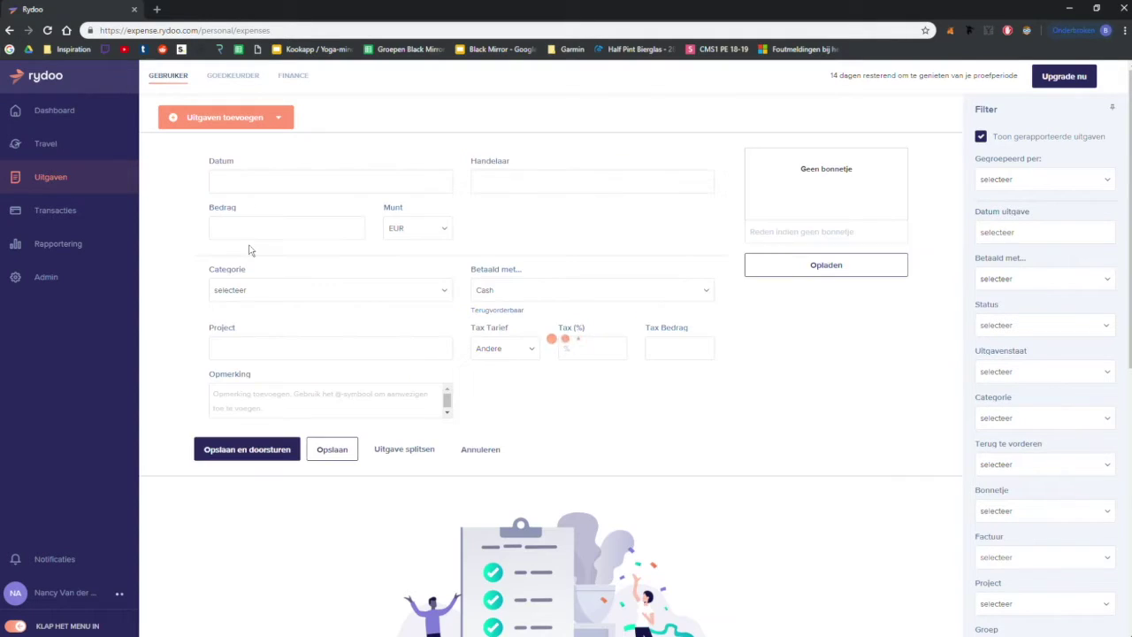
left_click(275, 120)
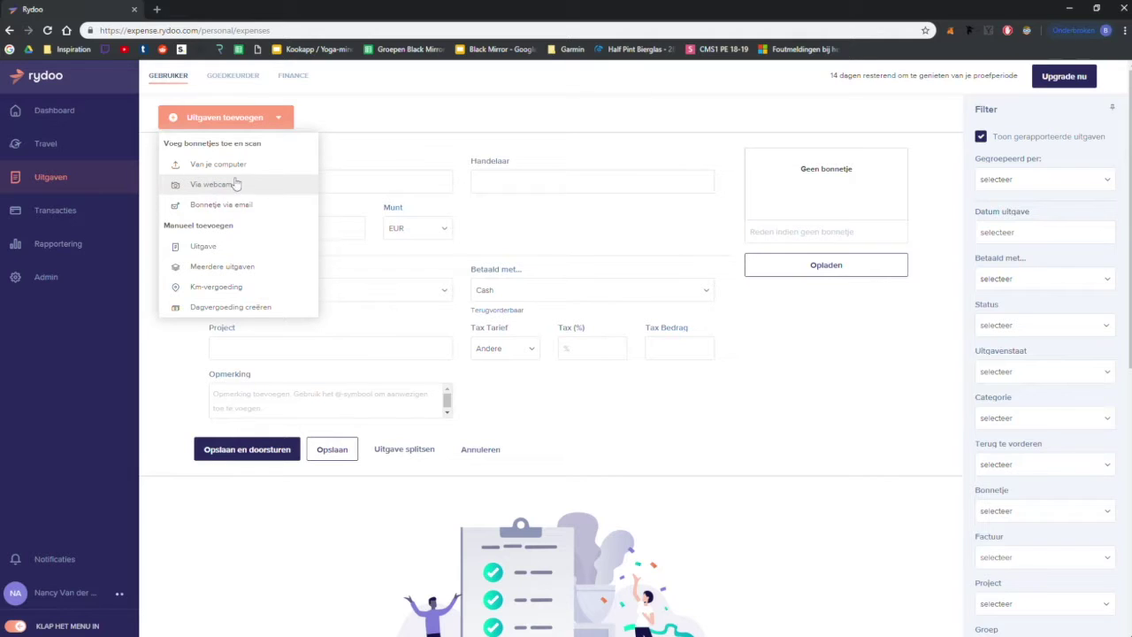
left_click(395, 127)
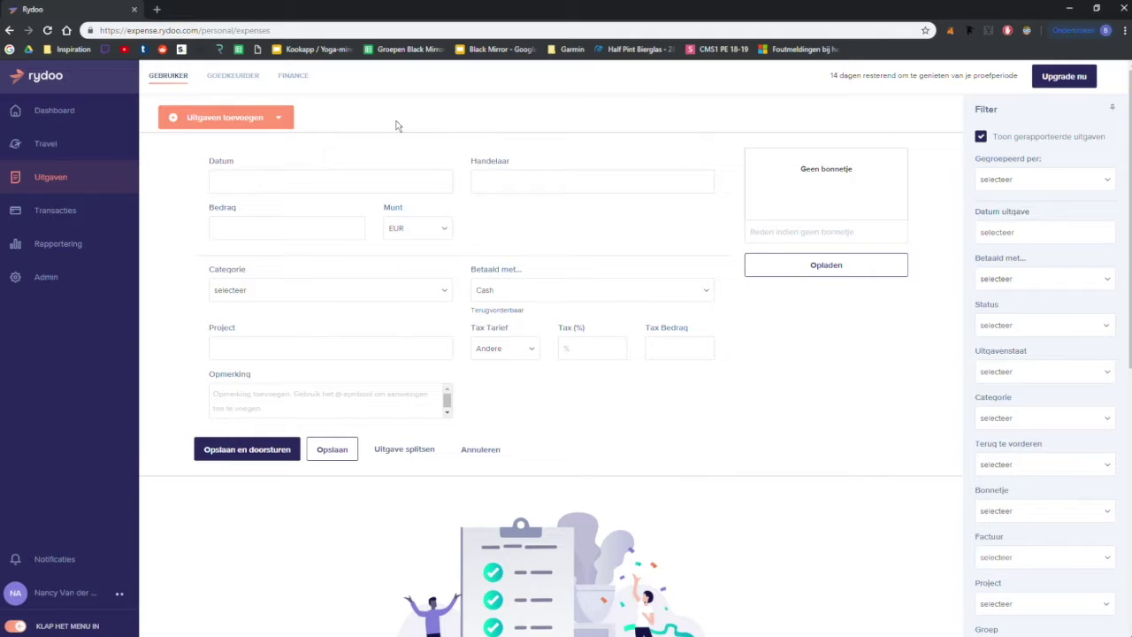
Step: Date the expense 03/12/2018, enter amount 25, and set category Benzine
left_click(369, 182)
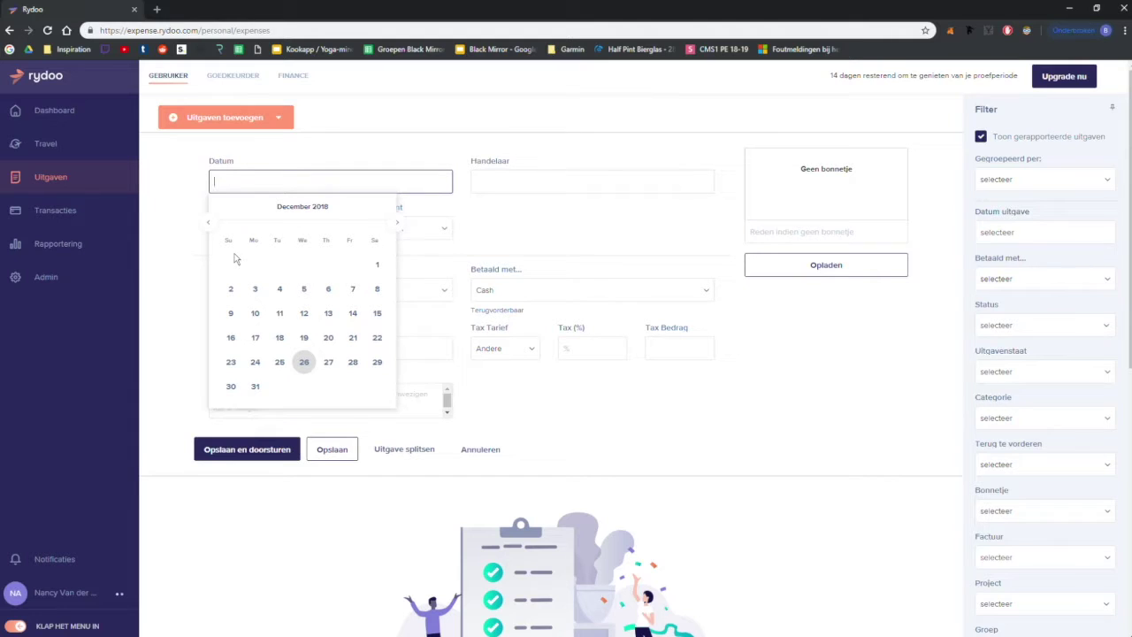
left_click(255, 288)
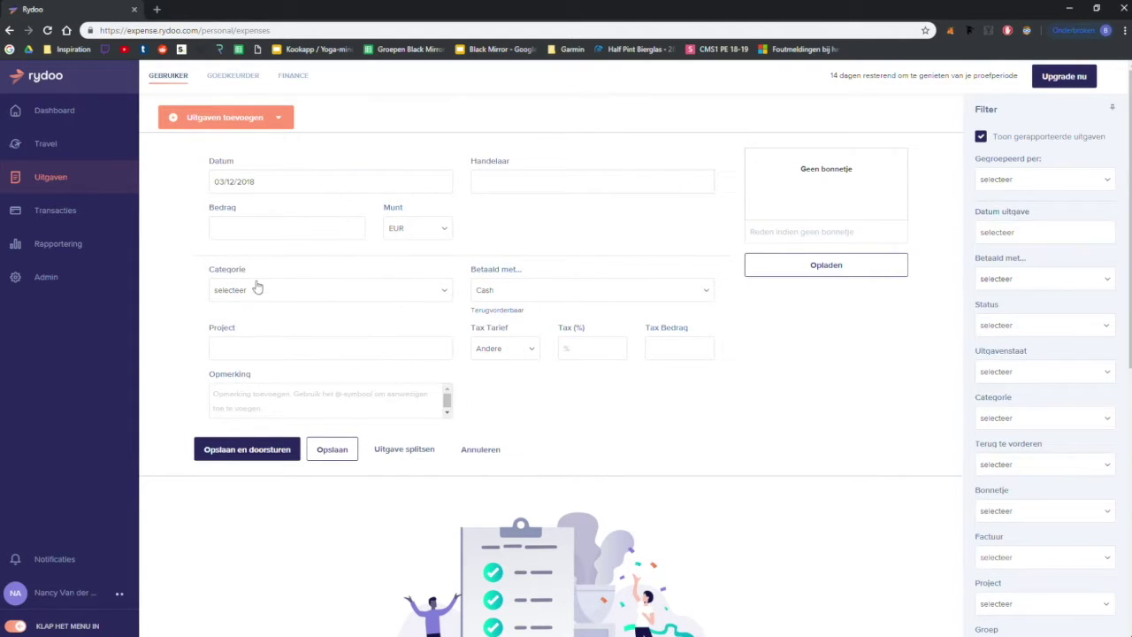
left_click(263, 223)
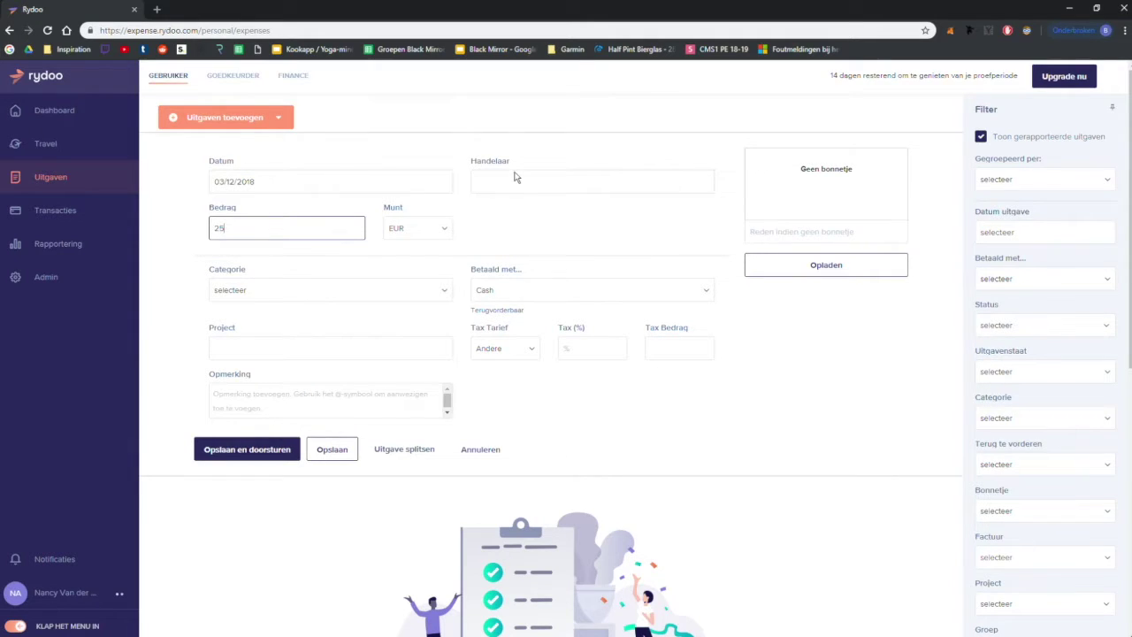
left_click(378, 289)
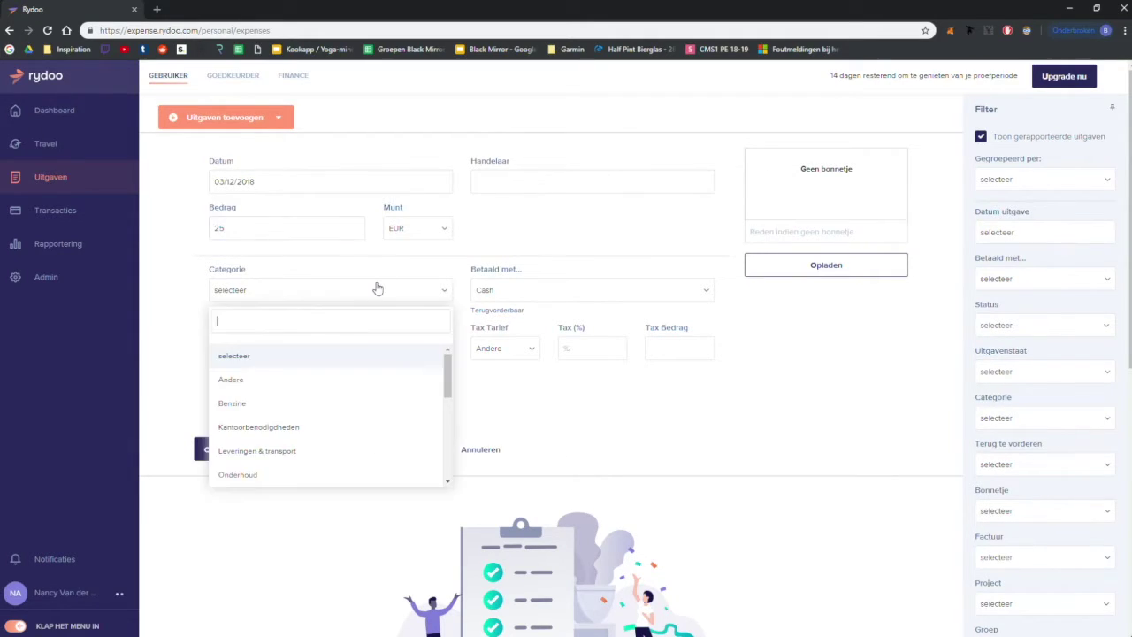
left_click(315, 405)
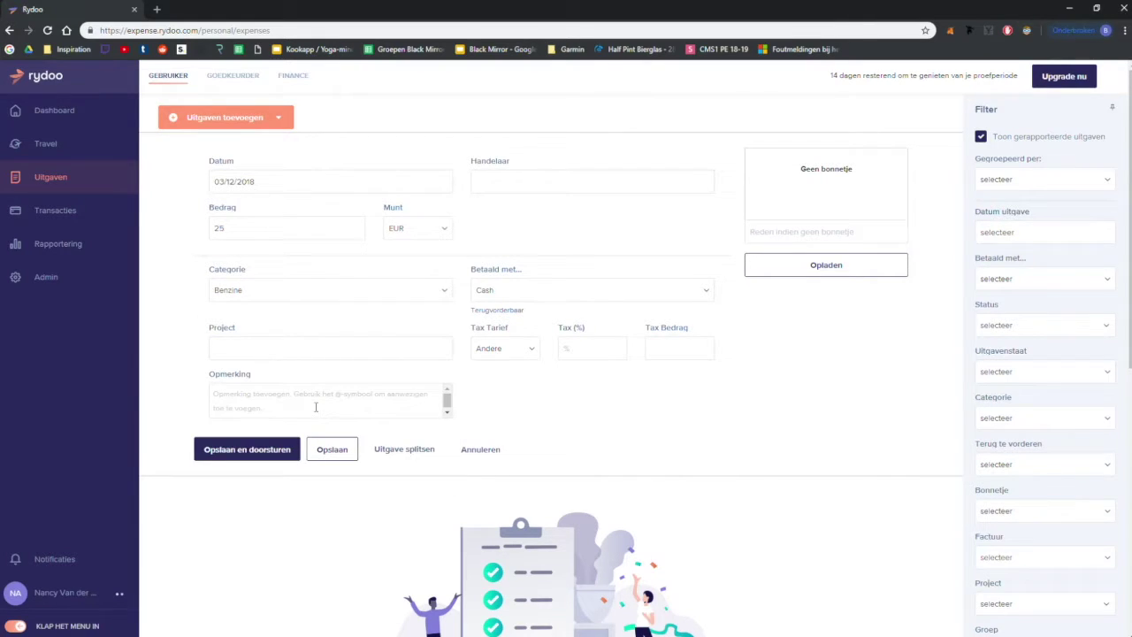
Step: Keep currency EUR, set payment method Cash, and save and submit for approval
left_click(428, 235)
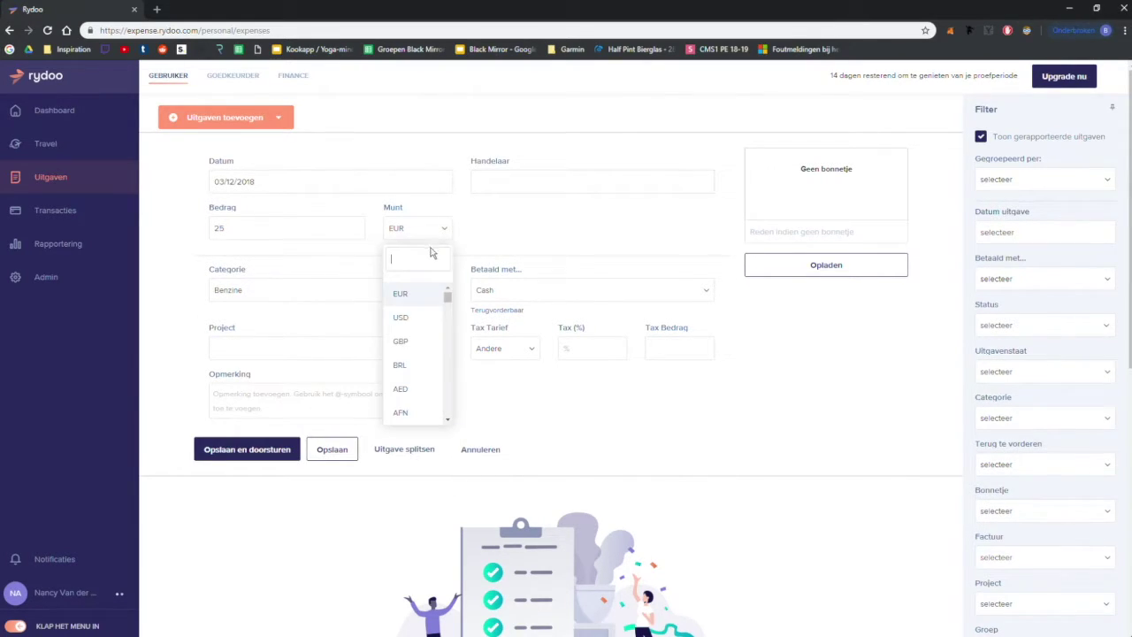
left_click(403, 318)
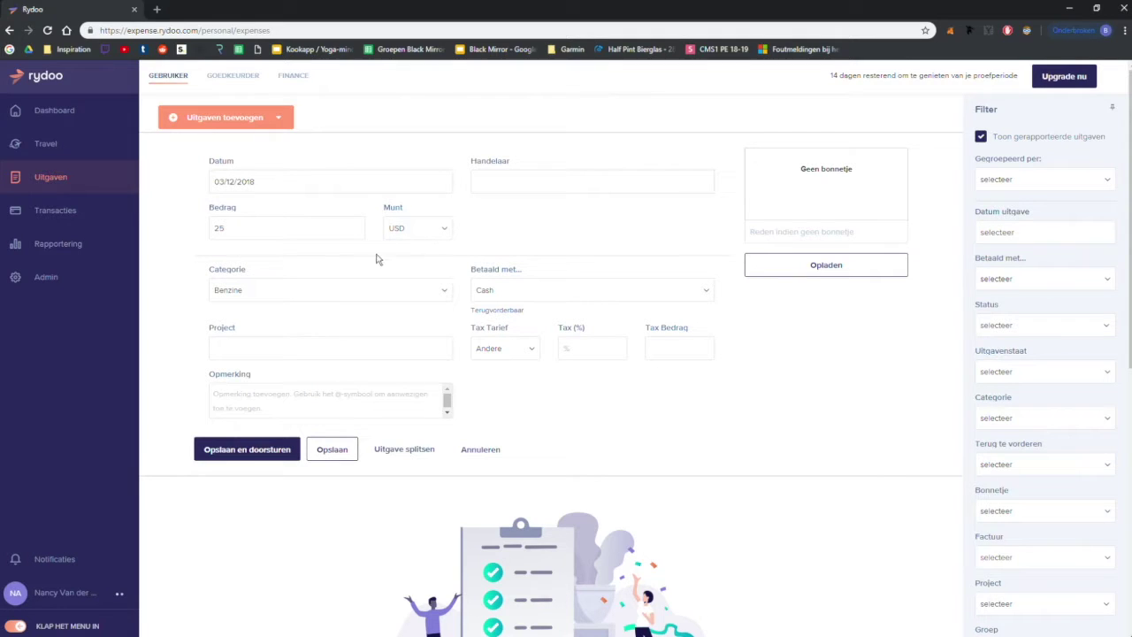
left_click(412, 229)
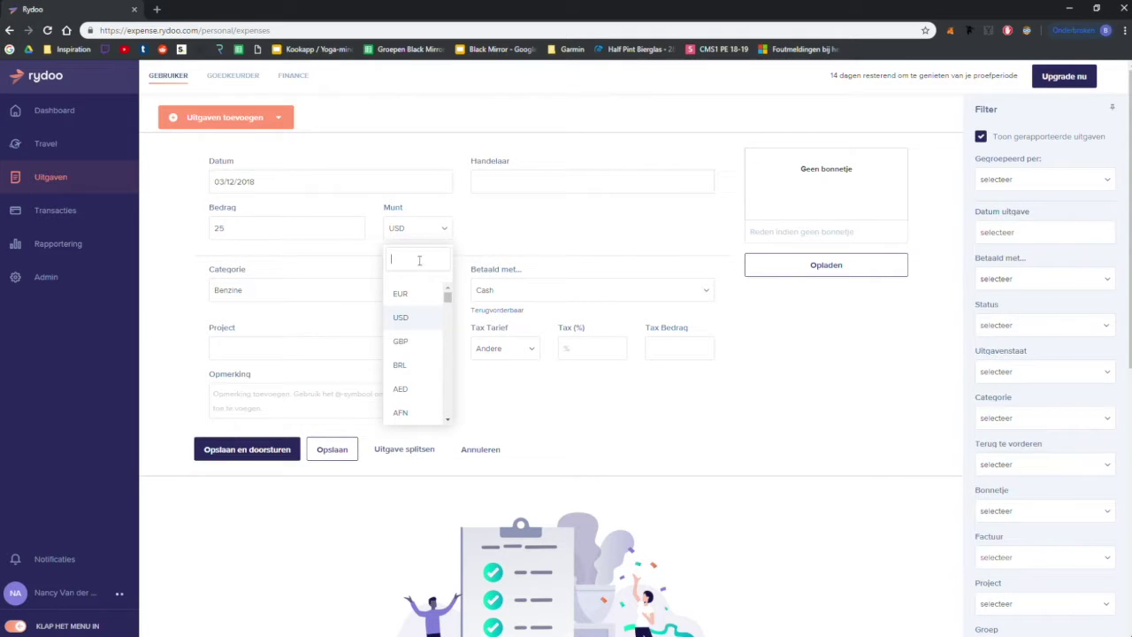
left_click(413, 294)
left_click(502, 289)
left_click(498, 320)
left_click(507, 299)
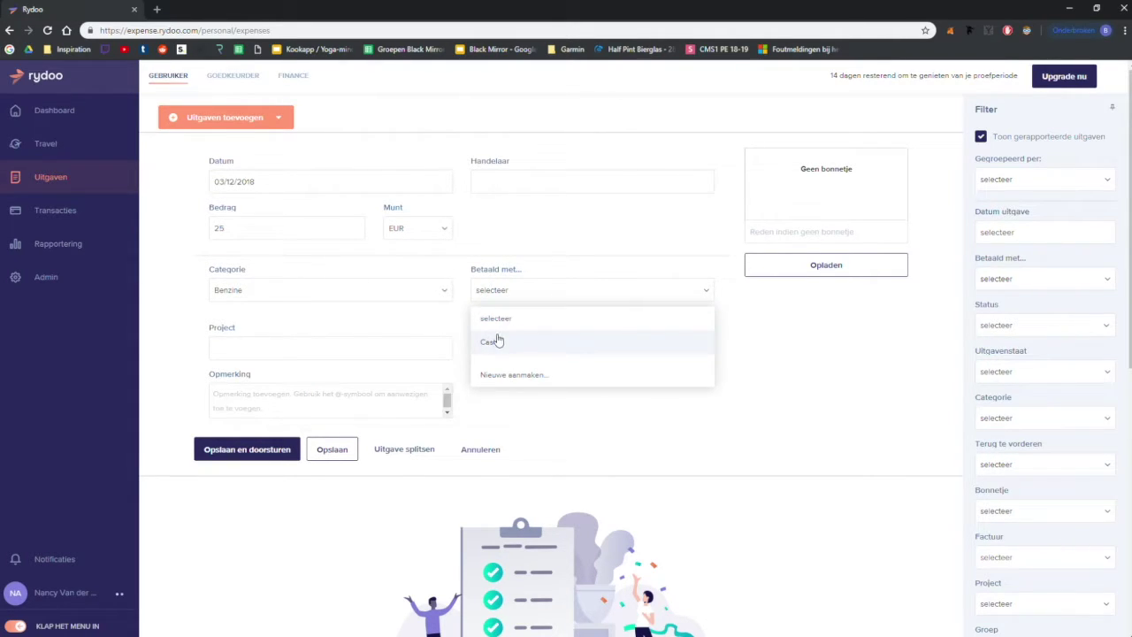
left_click(496, 341)
left_click(410, 356)
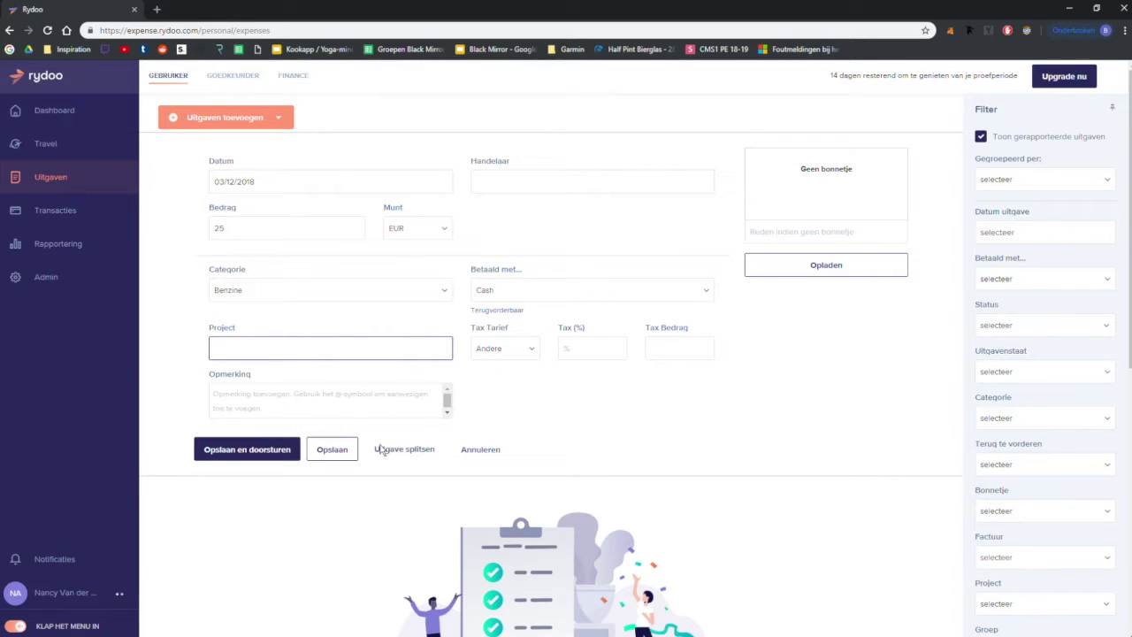
left_click(291, 453)
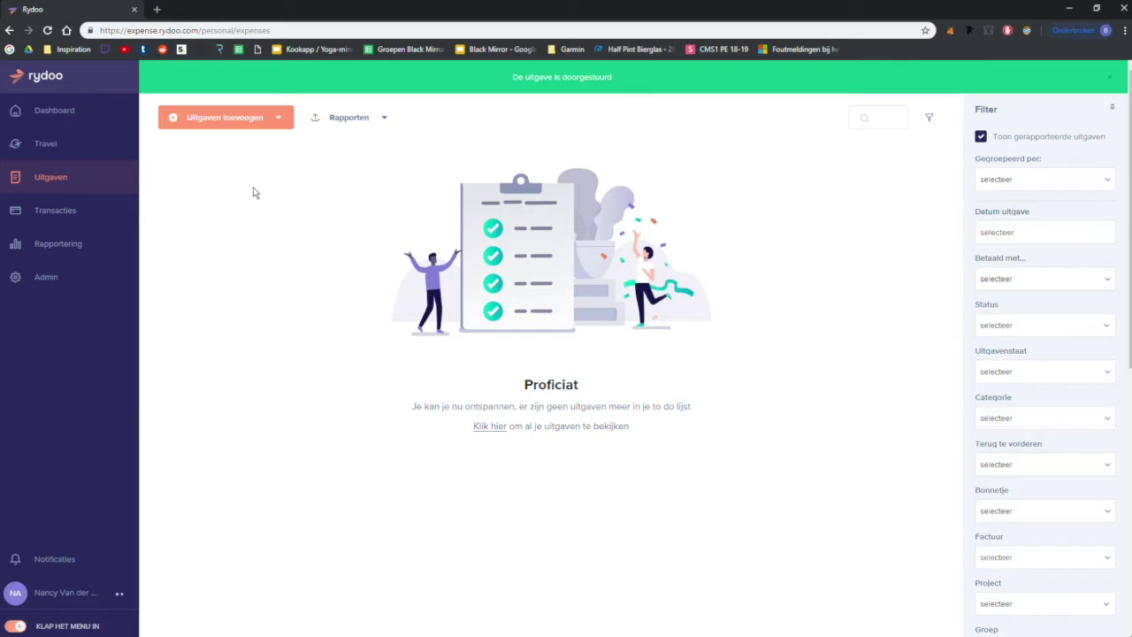
Step: Approve the 03/12/2018 expense in the GOEDKEURDER view, then return to GEBRUIKER
left_click(89, 190)
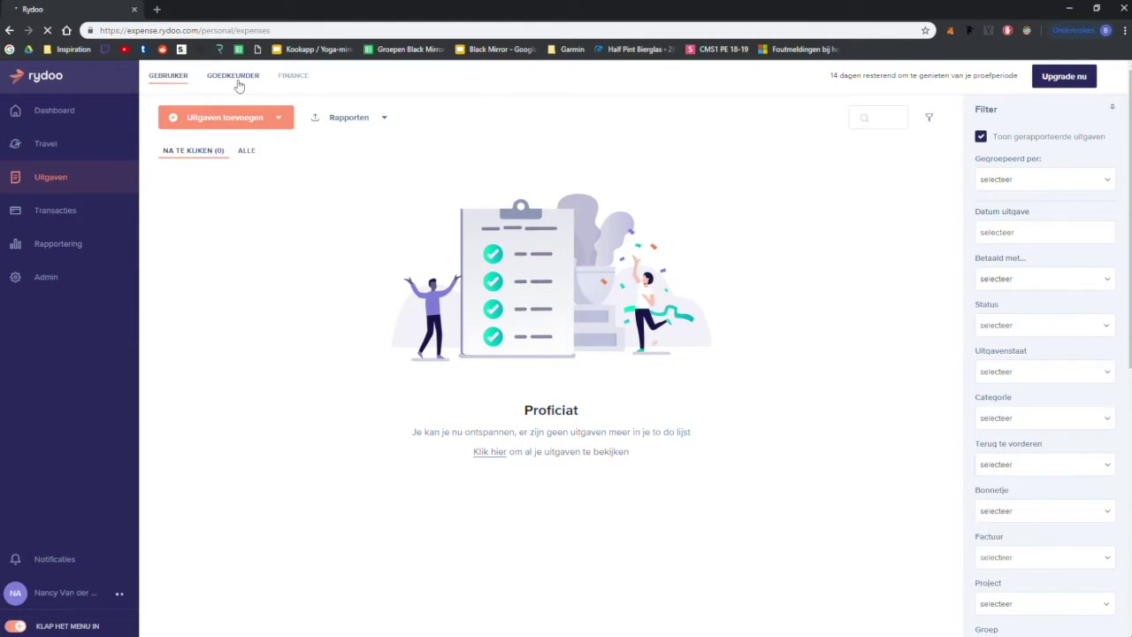
left_click(235, 79)
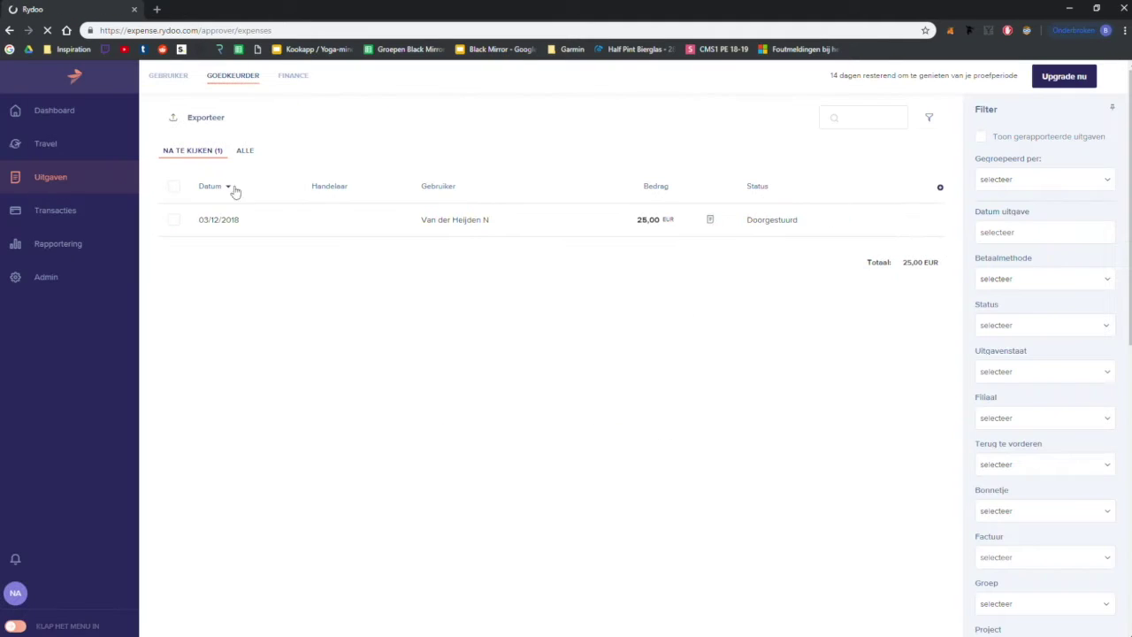
left_click(175, 222)
left_click(272, 123)
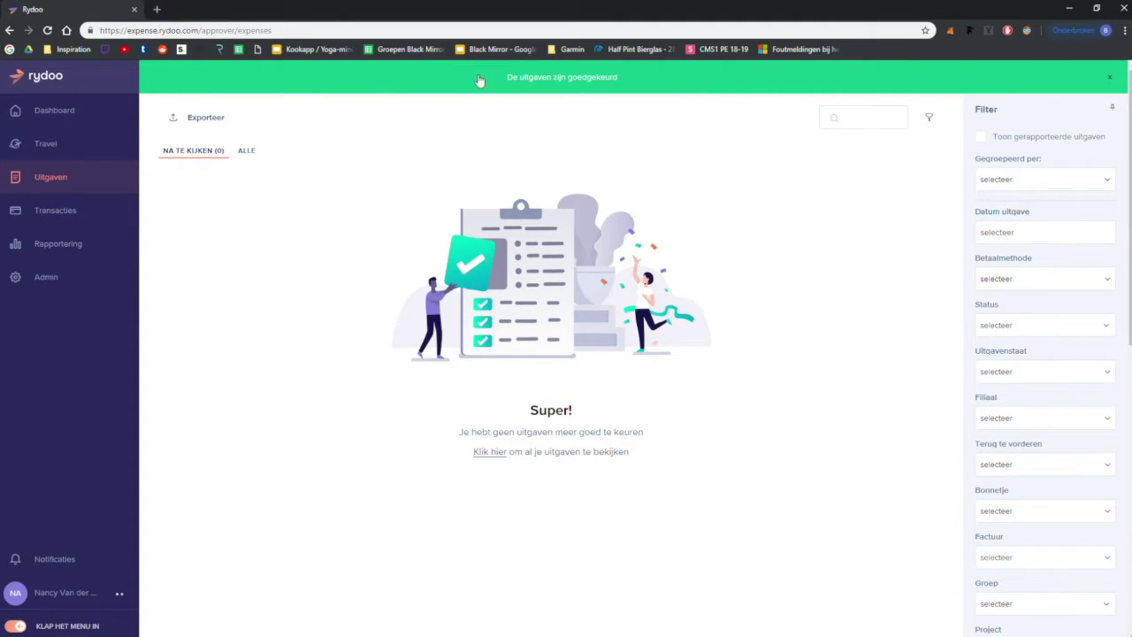
left_click(1112, 81)
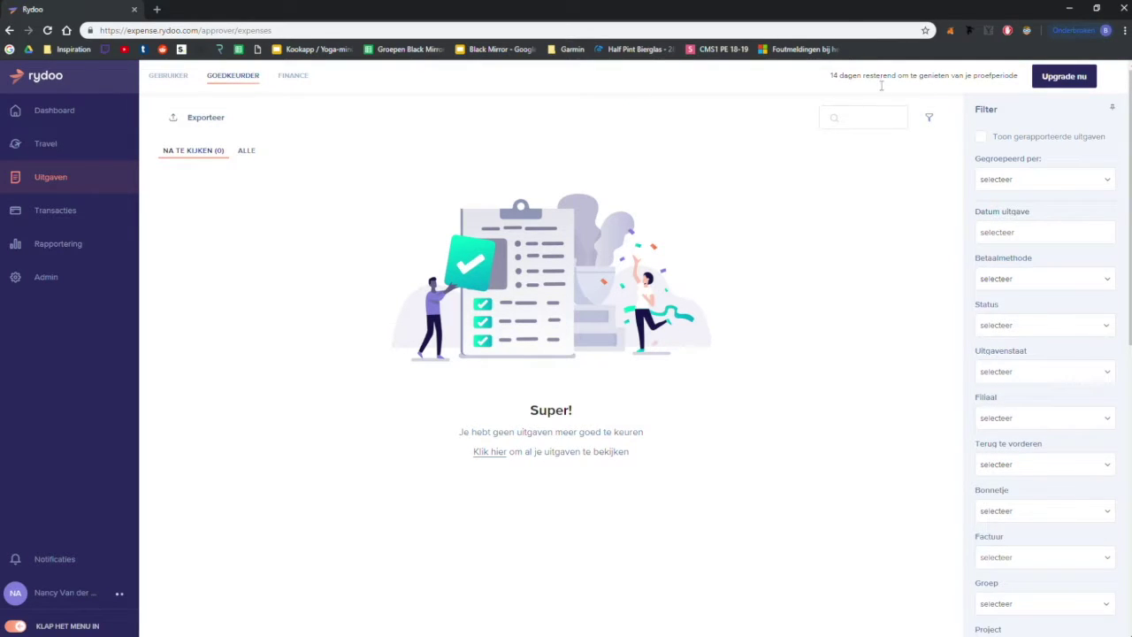
left_click(182, 84)
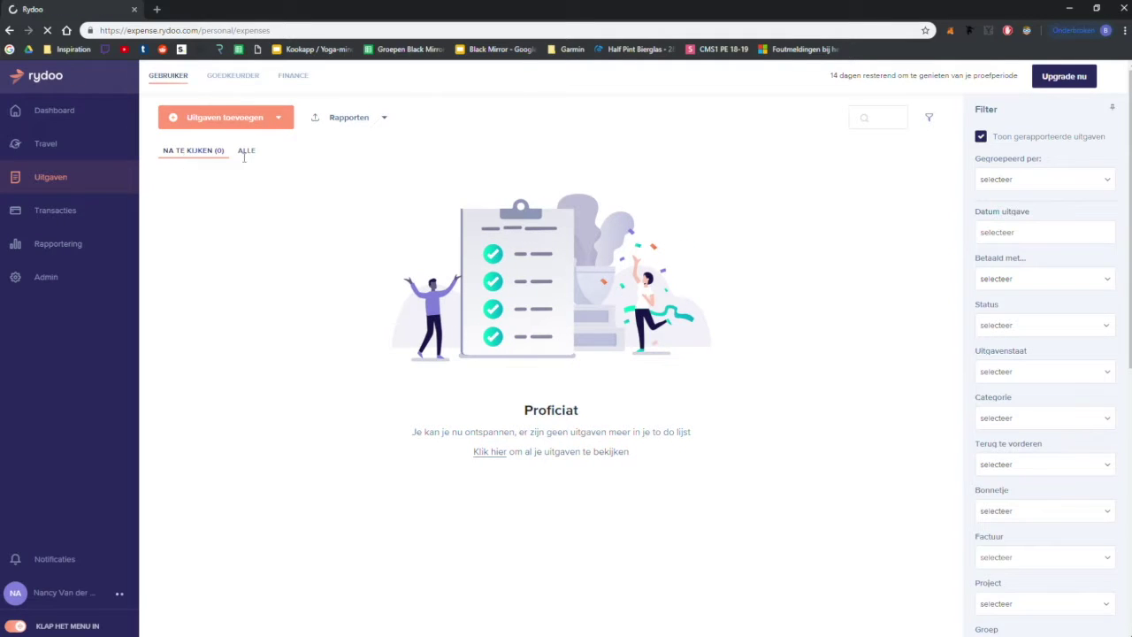
Step: Show all expenses and set the expense-date filter's start date to 1 November 2018
left_click(249, 152)
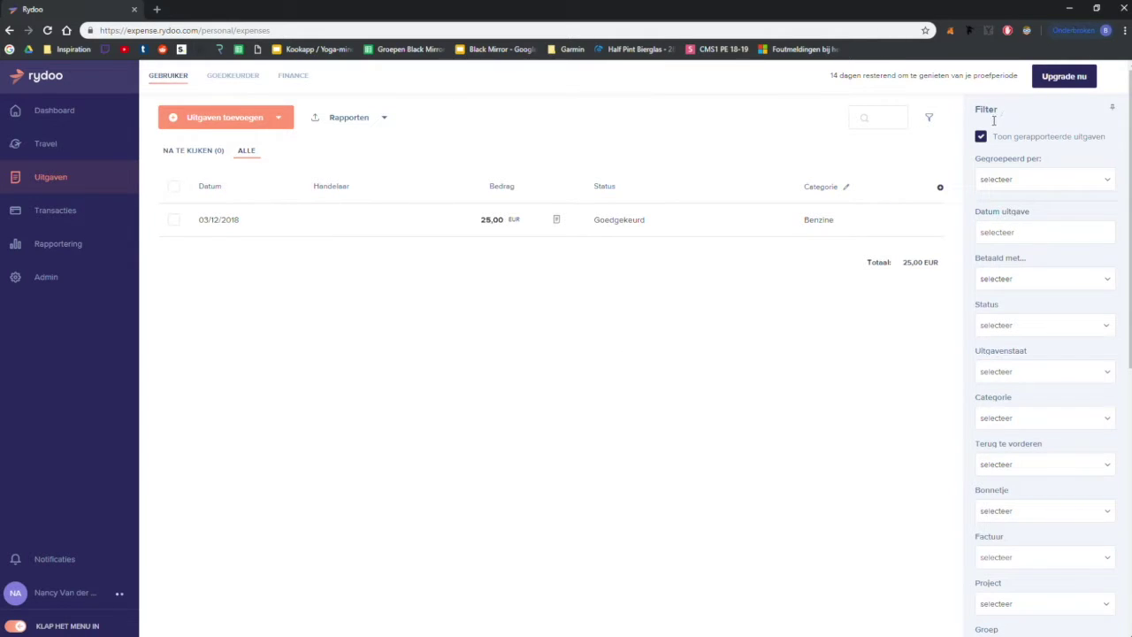
left_click(1018, 236)
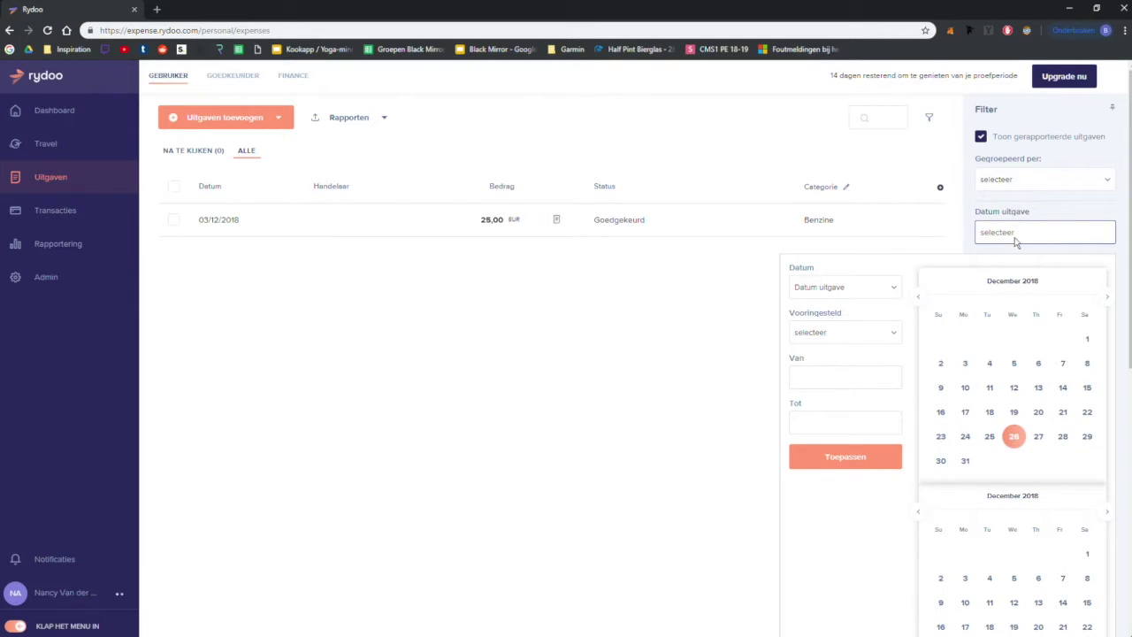
left_click(919, 301)
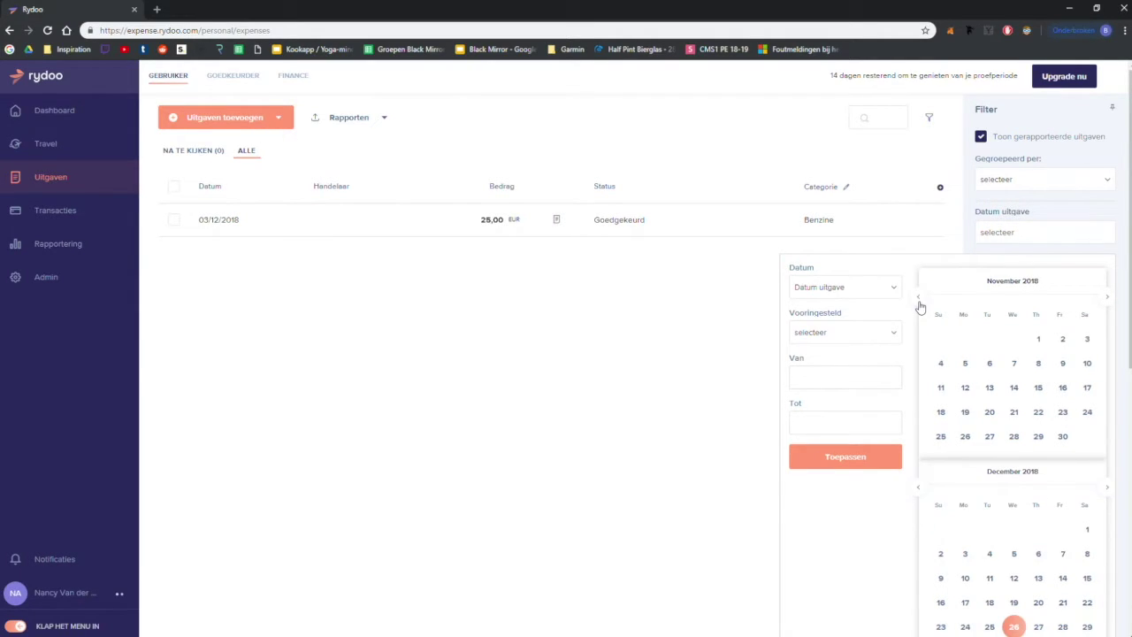
left_click(919, 299)
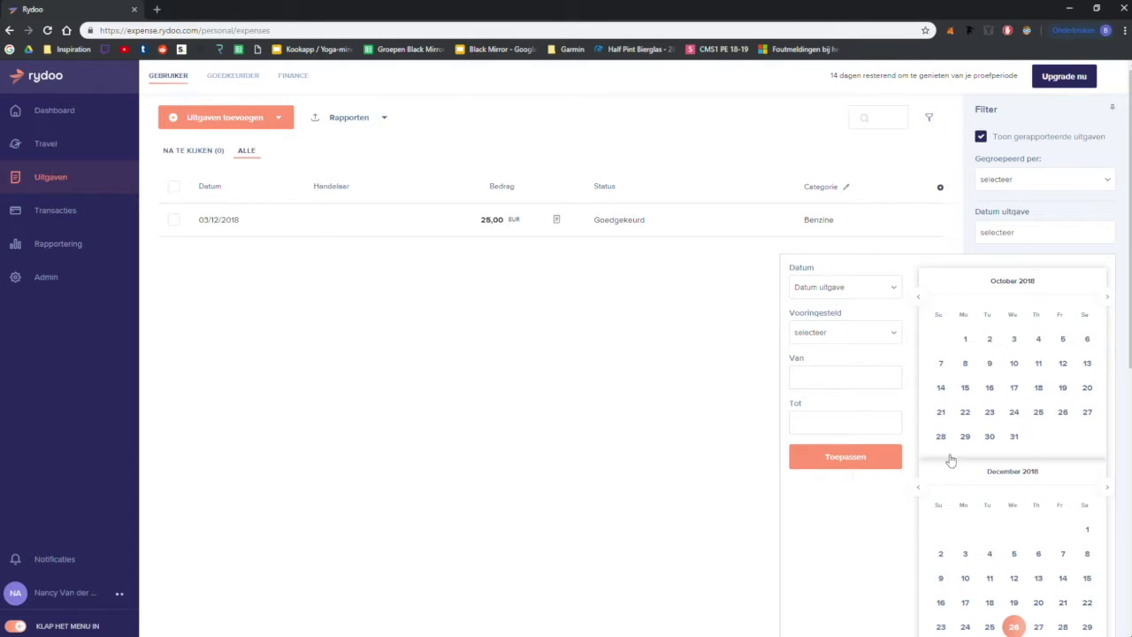
left_click(1107, 299)
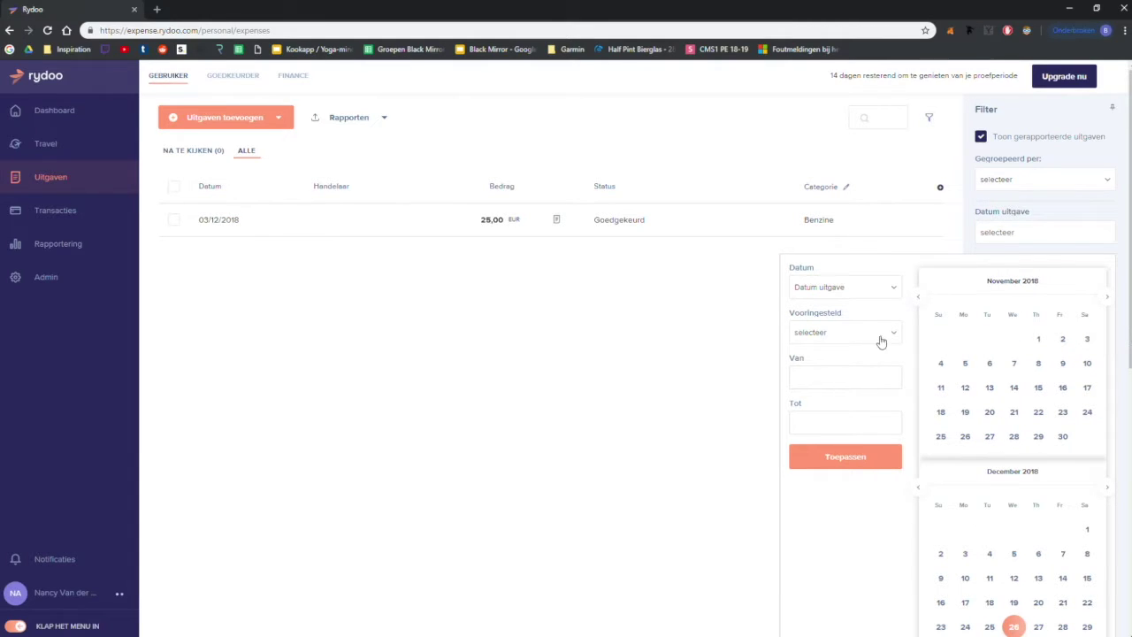
double_click(1006, 290)
left_click(1038, 340)
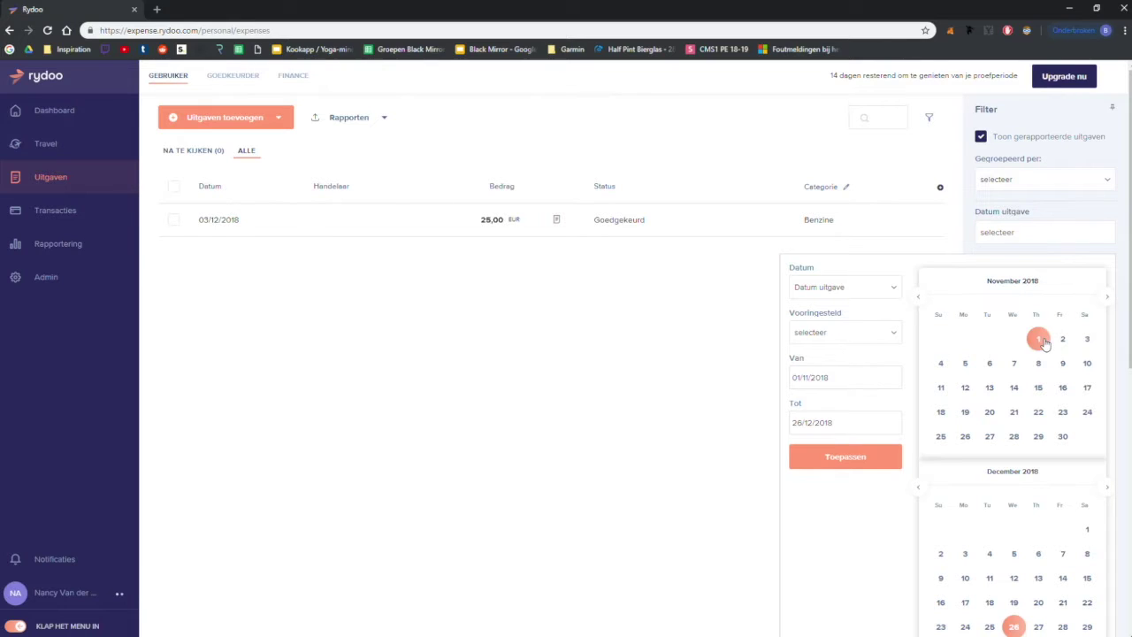
Step: Set the end date to 30/11/2018 and apply the date filter, leaving no expenses
key("ctrl+shift+Left")
key("ctrl+shift+Left")
key("ctrl+shift+Left")
key("BackSpace")
left_click(1066, 444)
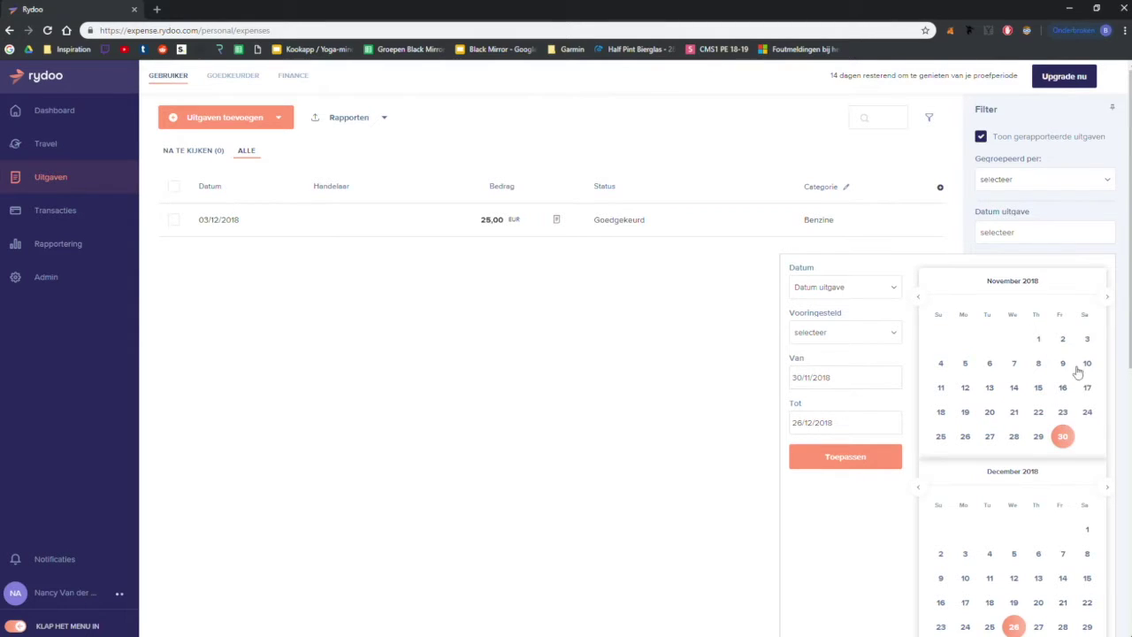
left_click(1042, 341)
triple_click(813, 438)
key("BackSpace")
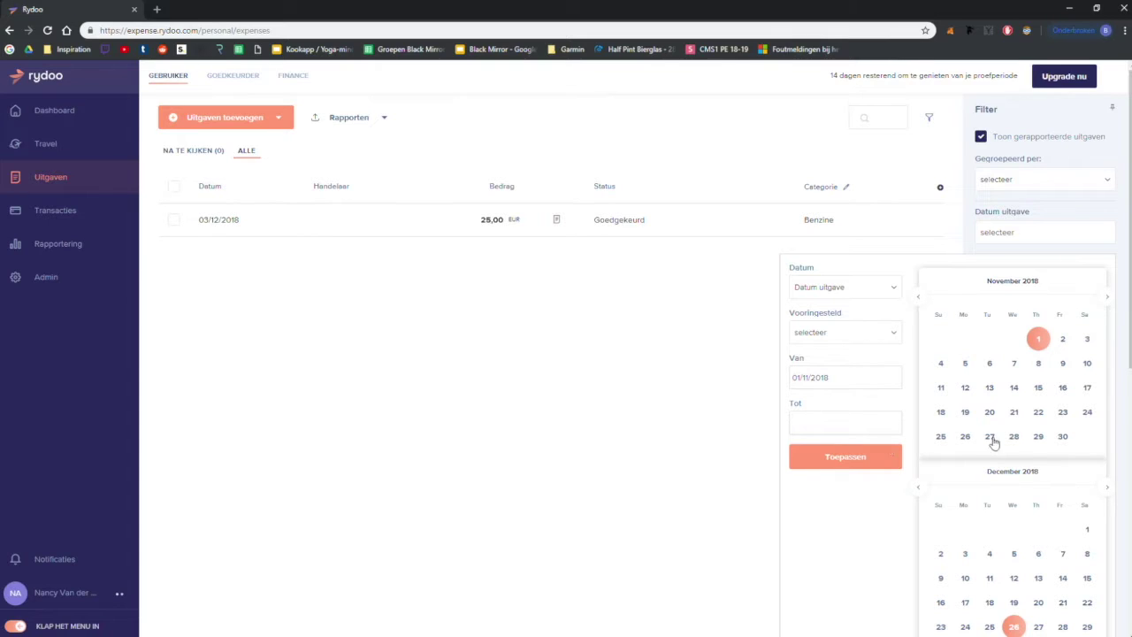
left_click(1063, 437)
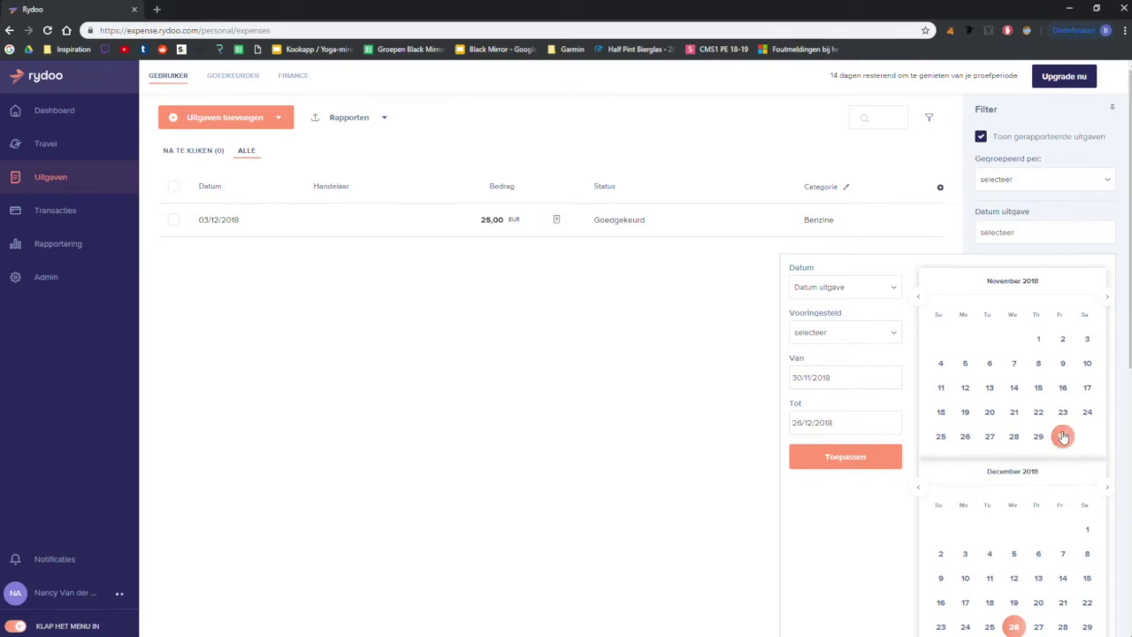
left_click(1041, 343)
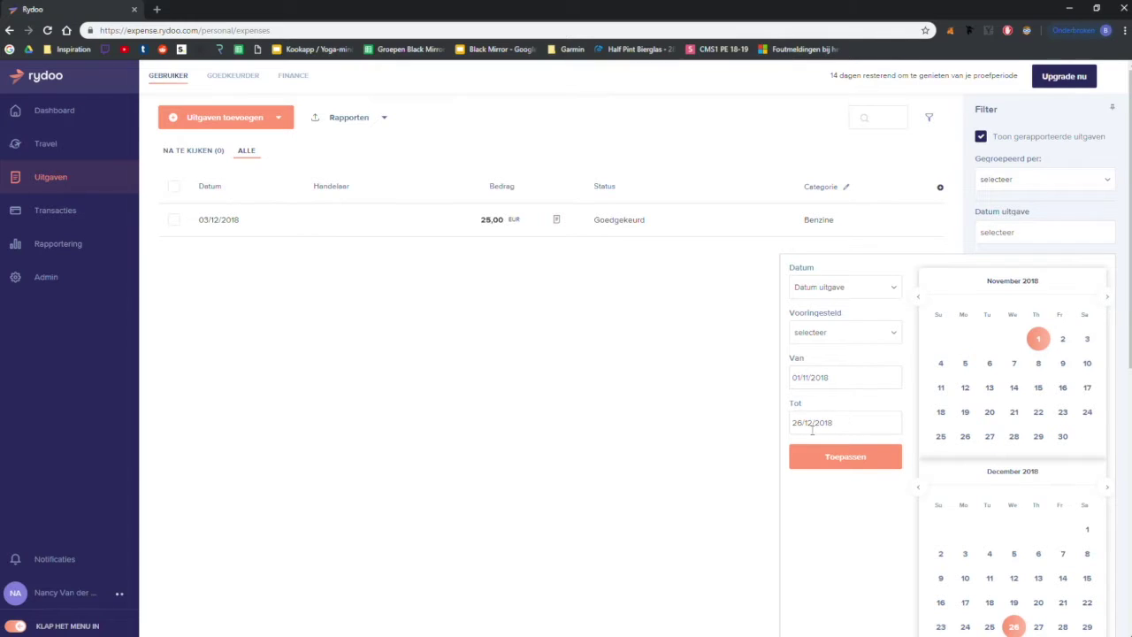
type("30/1")
left_click(819, 454)
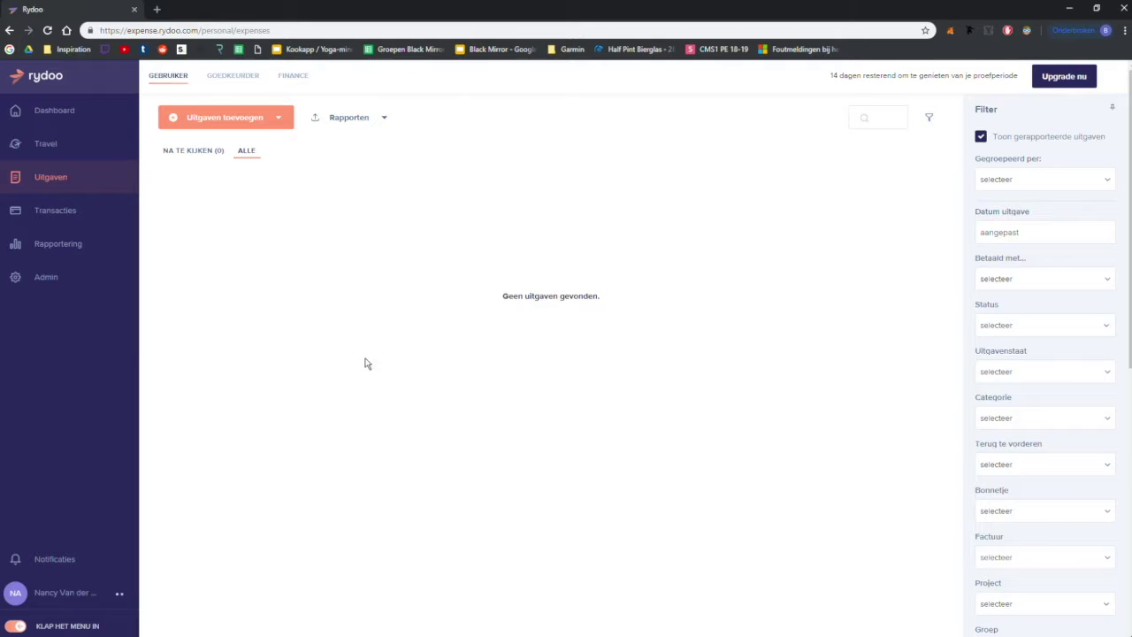
Step: Add a single expense dated 04/12/2018 and save it with Opslaan en doorsturen
left_click(230, 116)
left_click(222, 257)
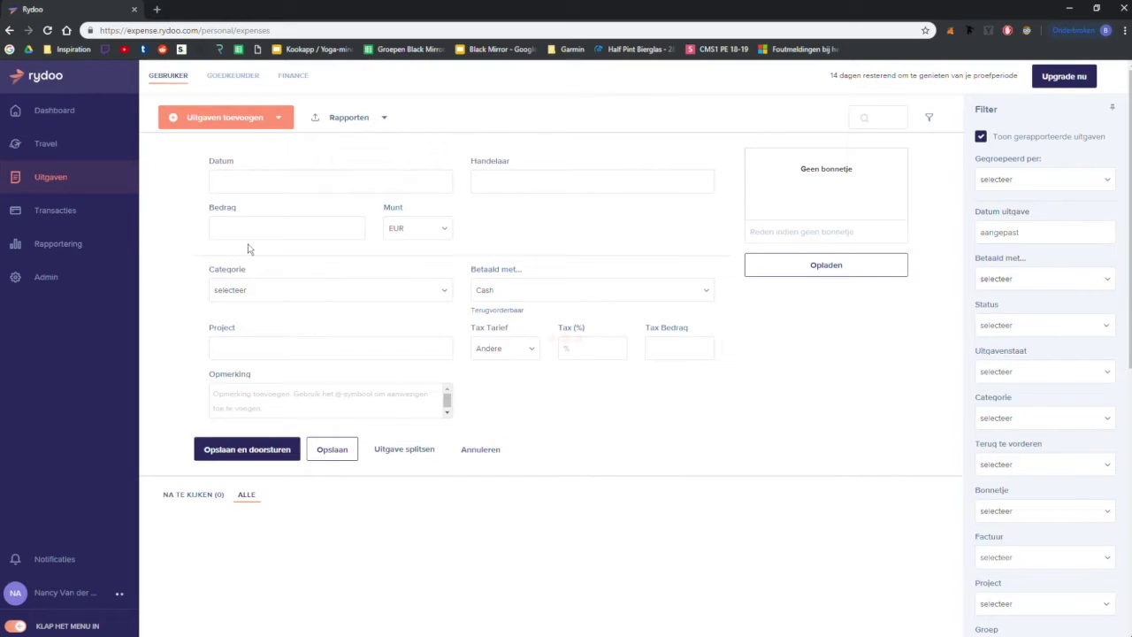
left_click(286, 188)
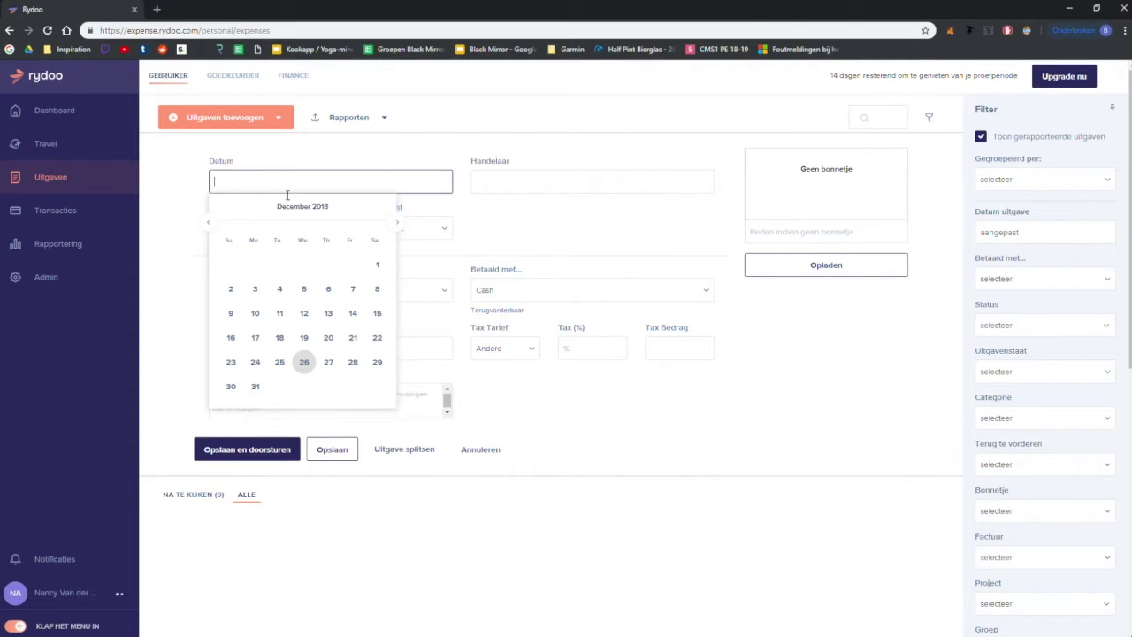
left_click(281, 291)
left_click(271, 235)
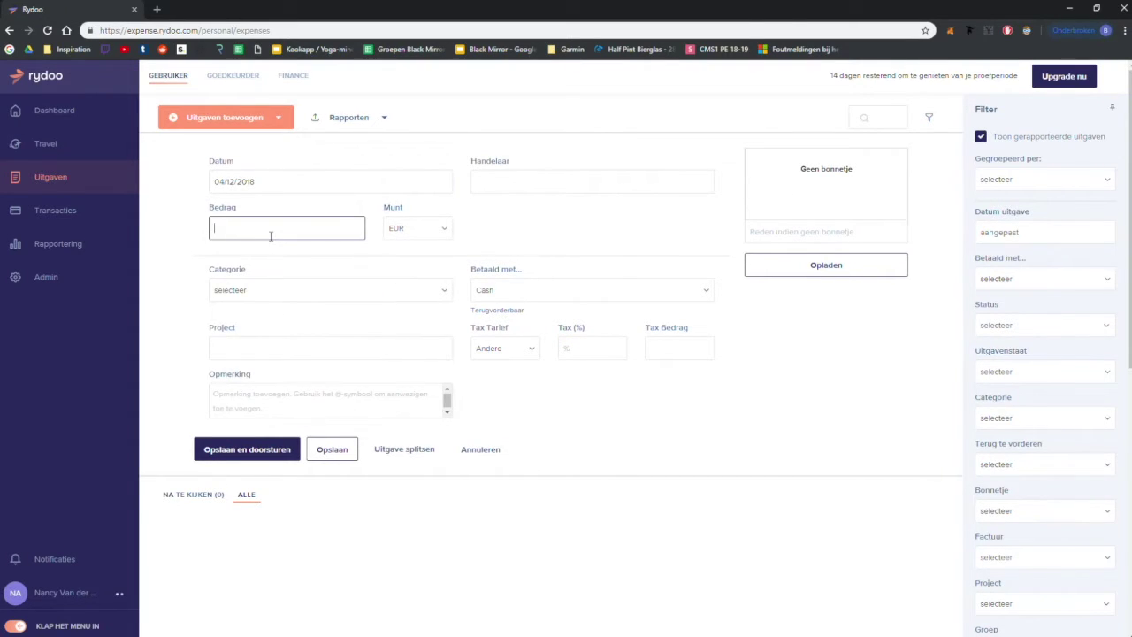
left_click(208, 222)
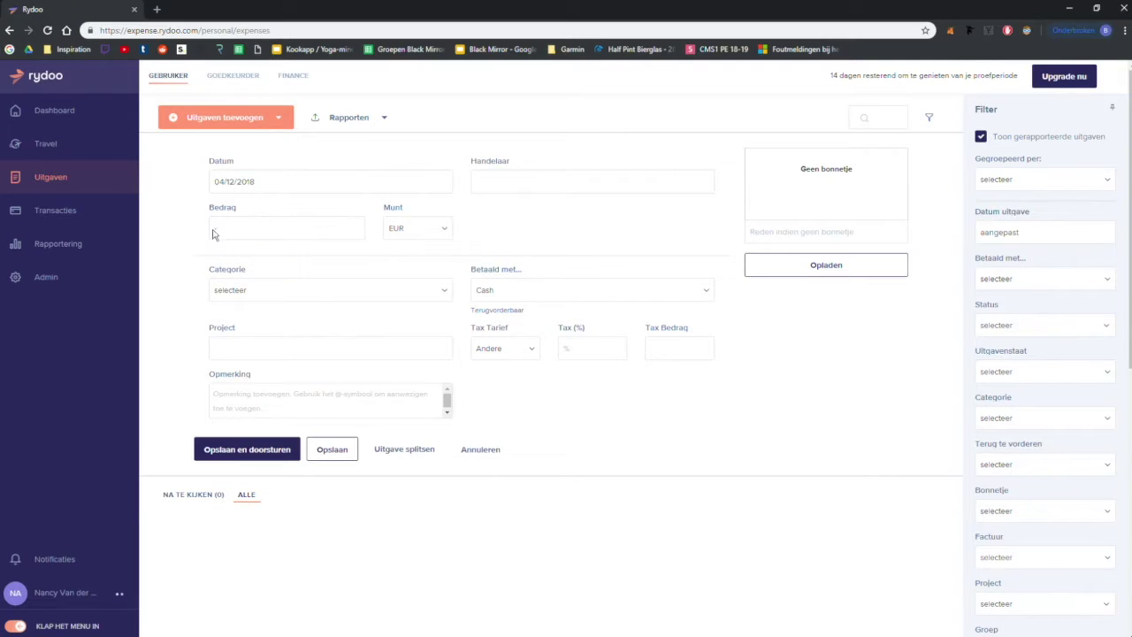
left_click(263, 457)
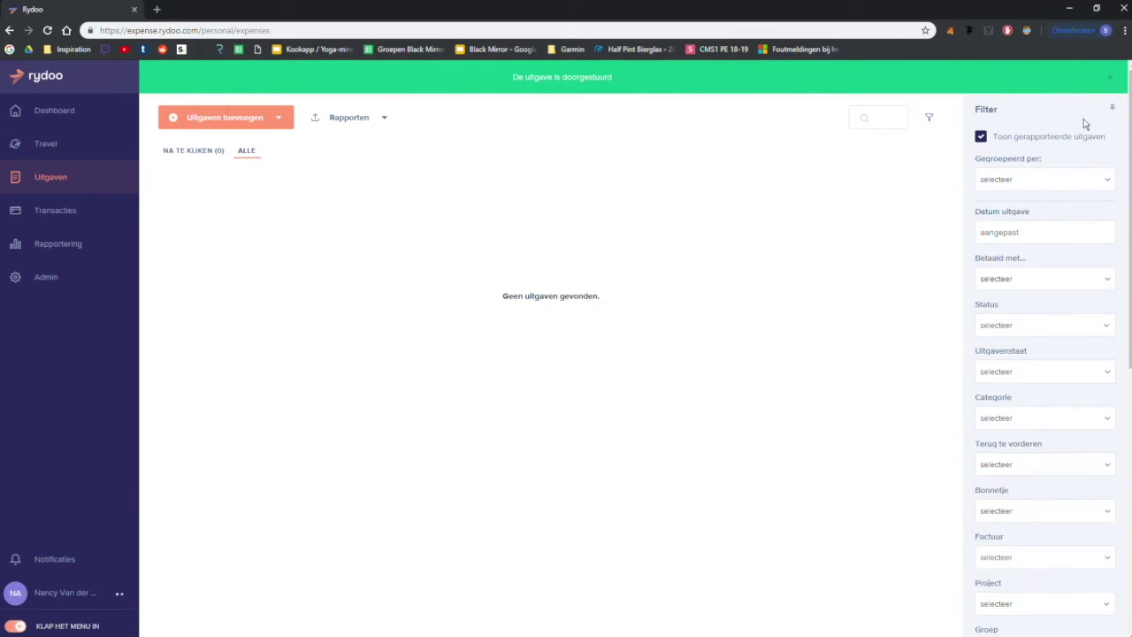
left_click(1111, 78)
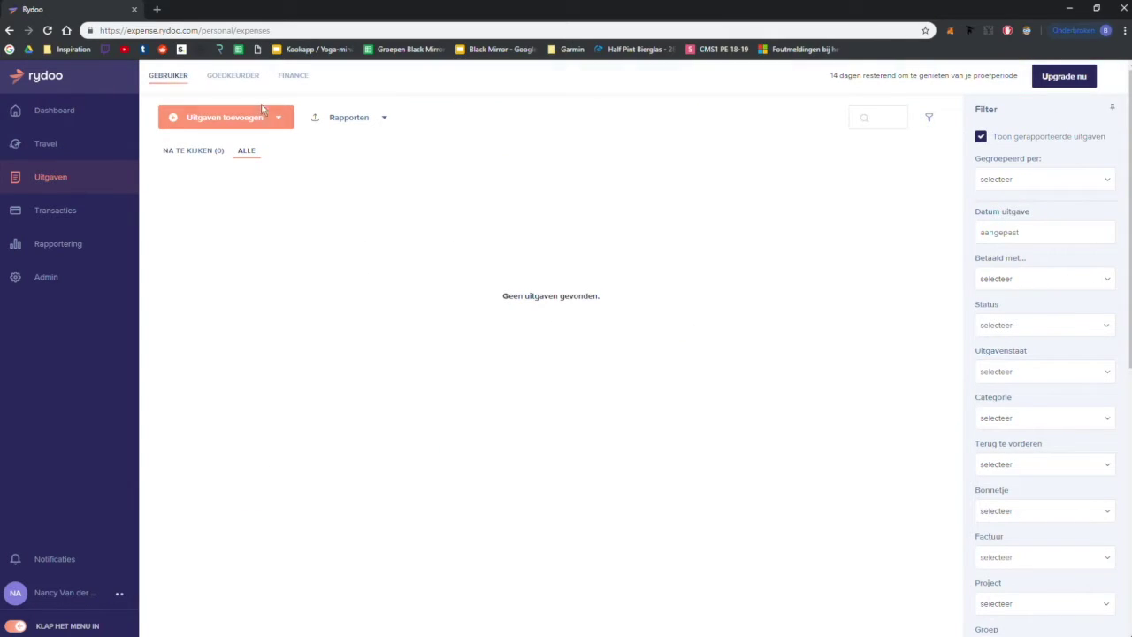
Step: In the approver view, reject the 04/12/2018 expense with rejection reason Andere
left_click(244, 85)
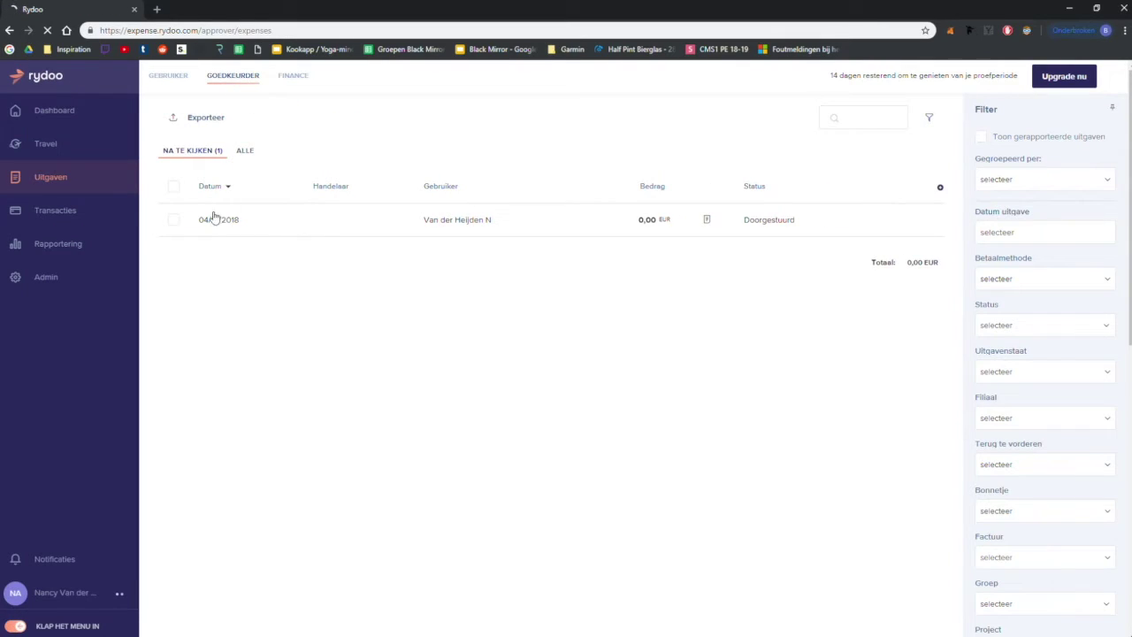
left_click(174, 221)
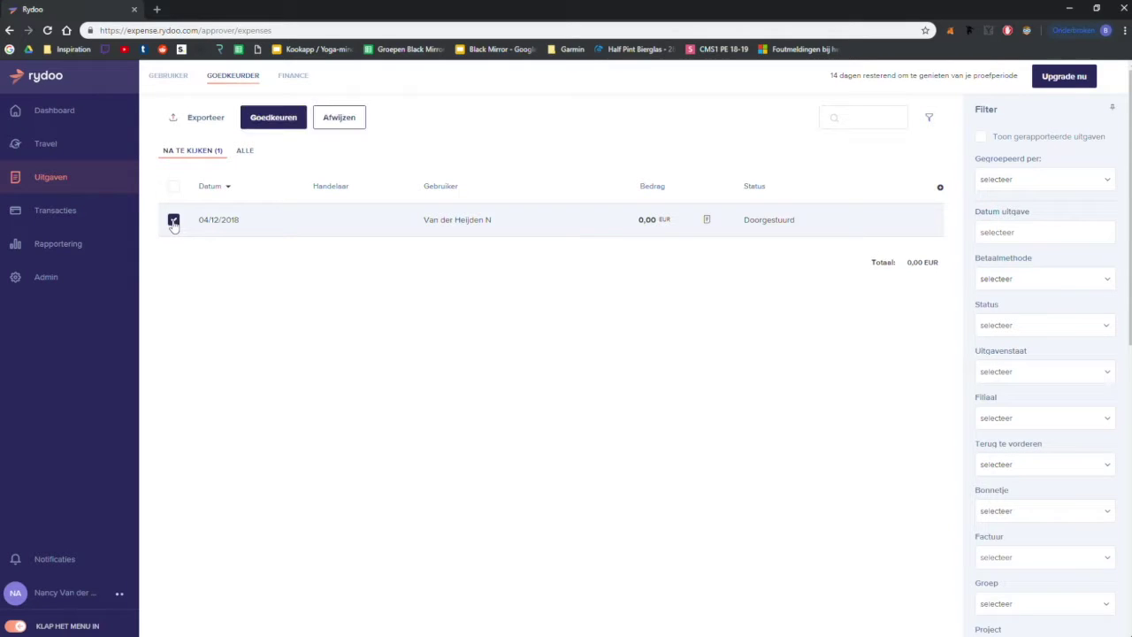
left_click(353, 122)
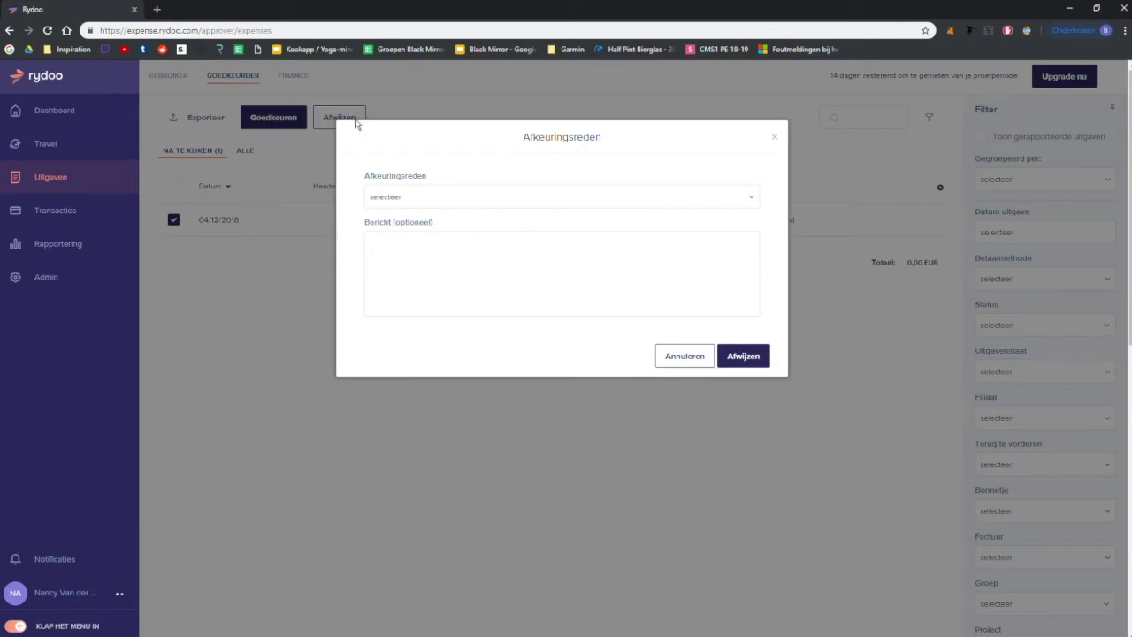
left_click(759, 363)
left_click(649, 203)
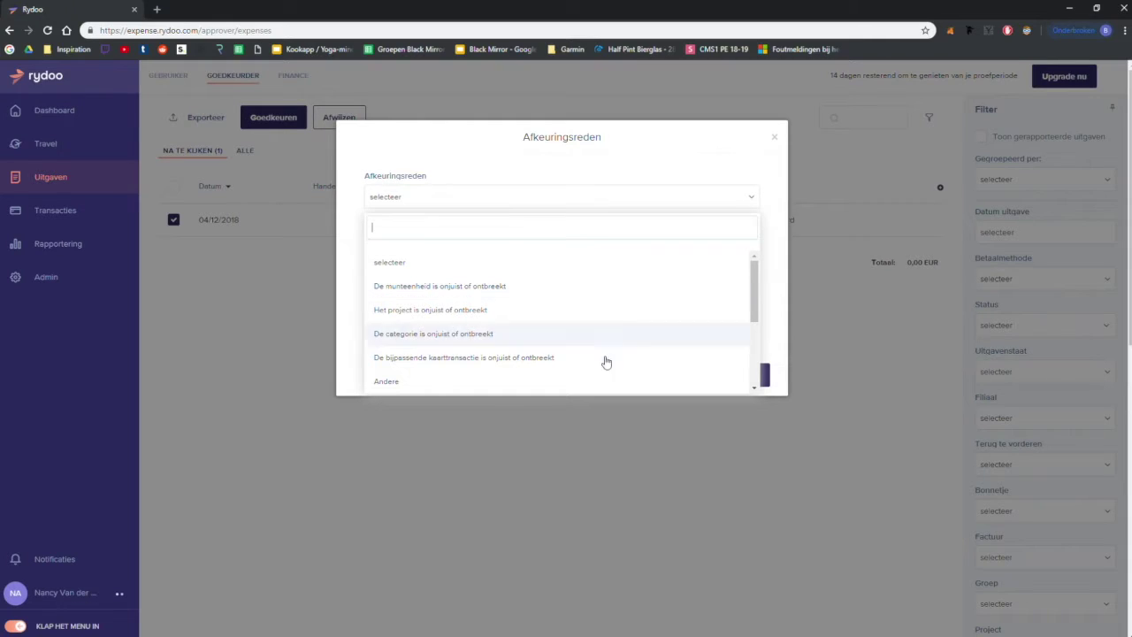
left_click(582, 381)
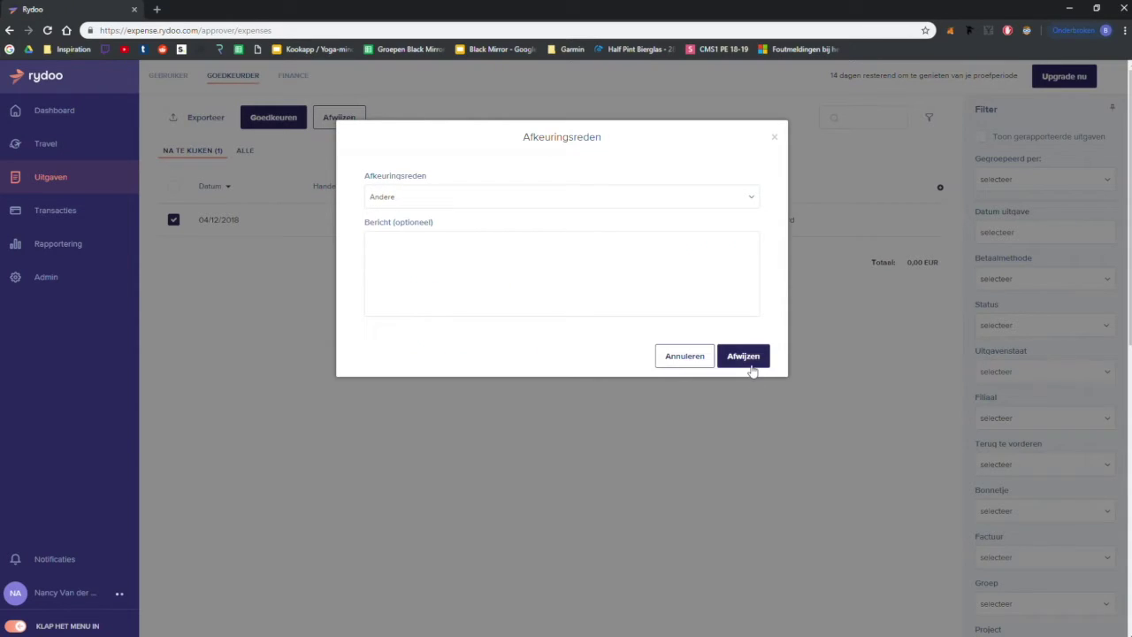
left_click(749, 363)
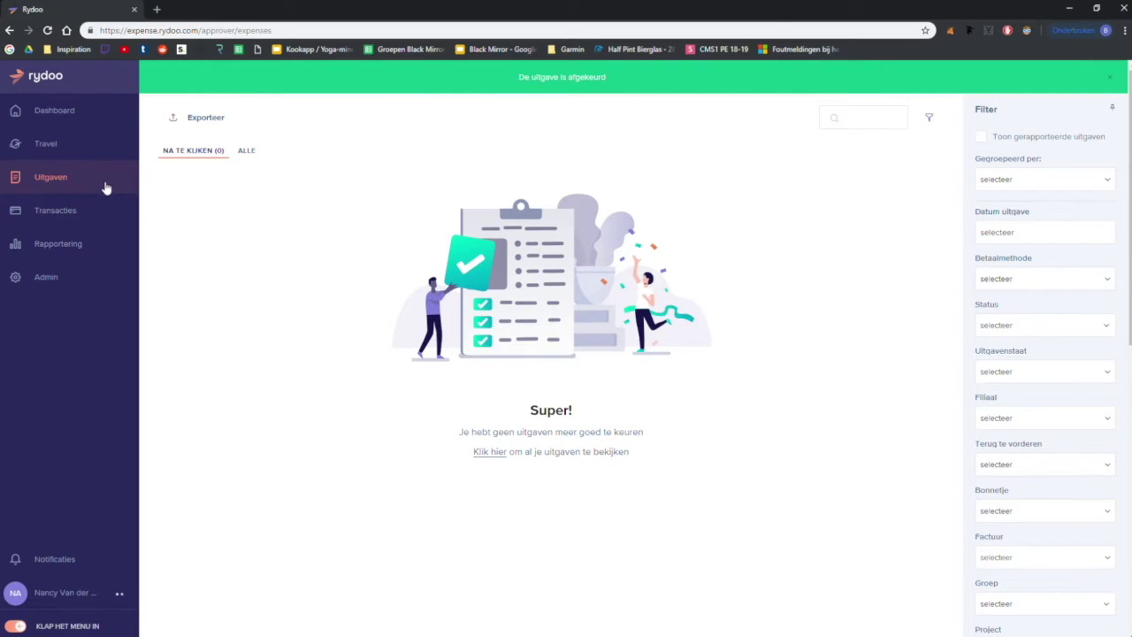
Step: Reply 'Typfoutje' to the rejected expense, change its amount to 5,00 EUR and resend it
left_click(257, 157)
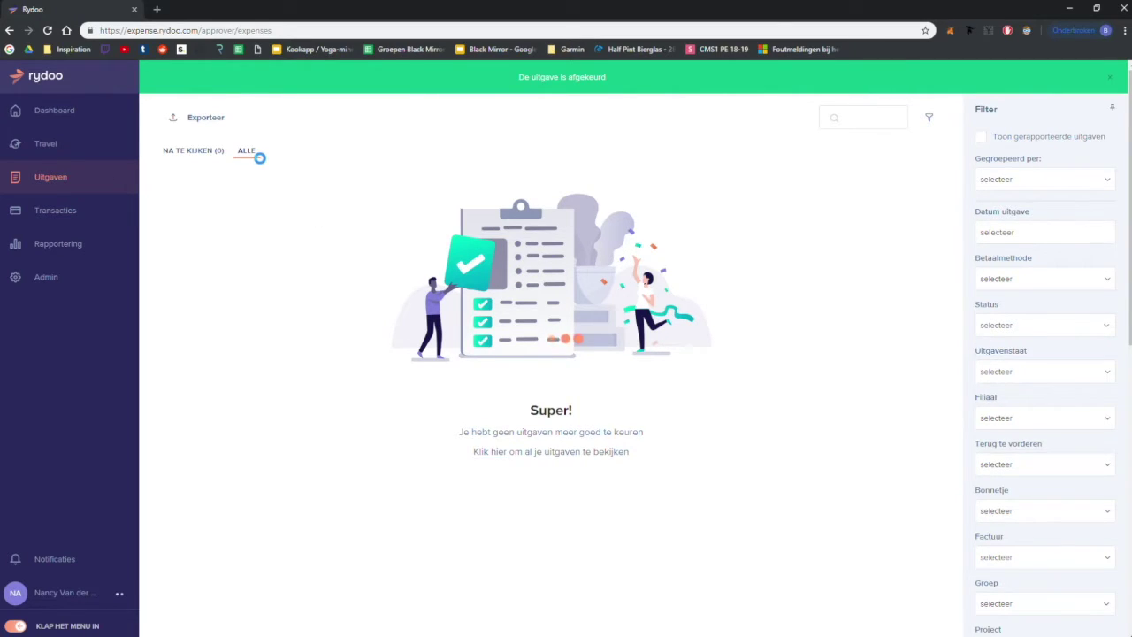
left_click(182, 79)
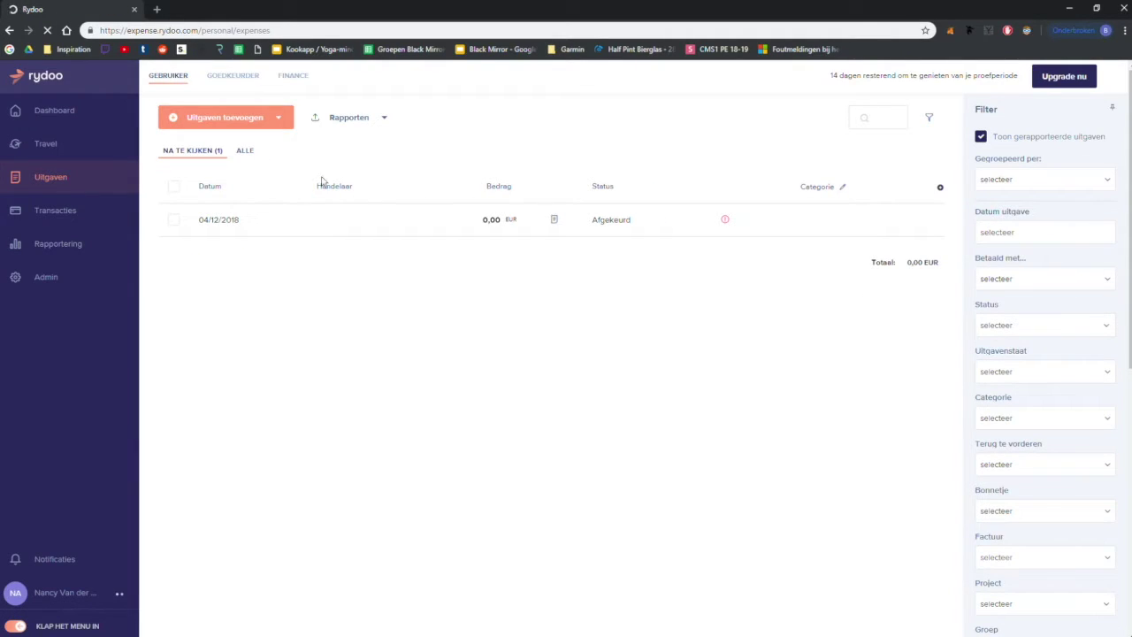
left_click(234, 235)
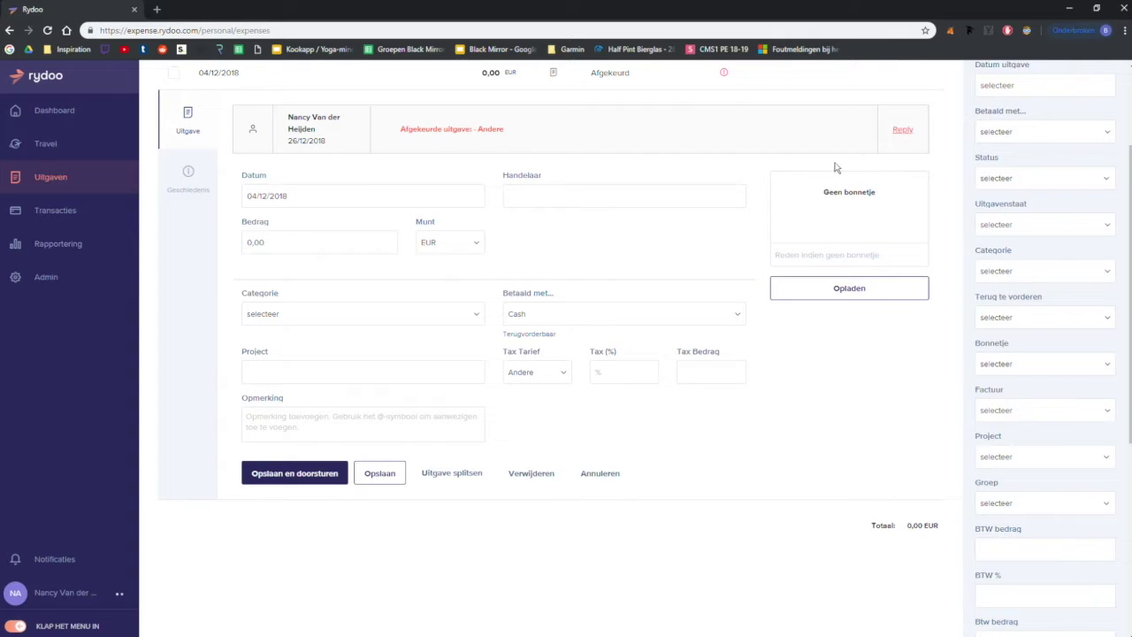
left_click(902, 130)
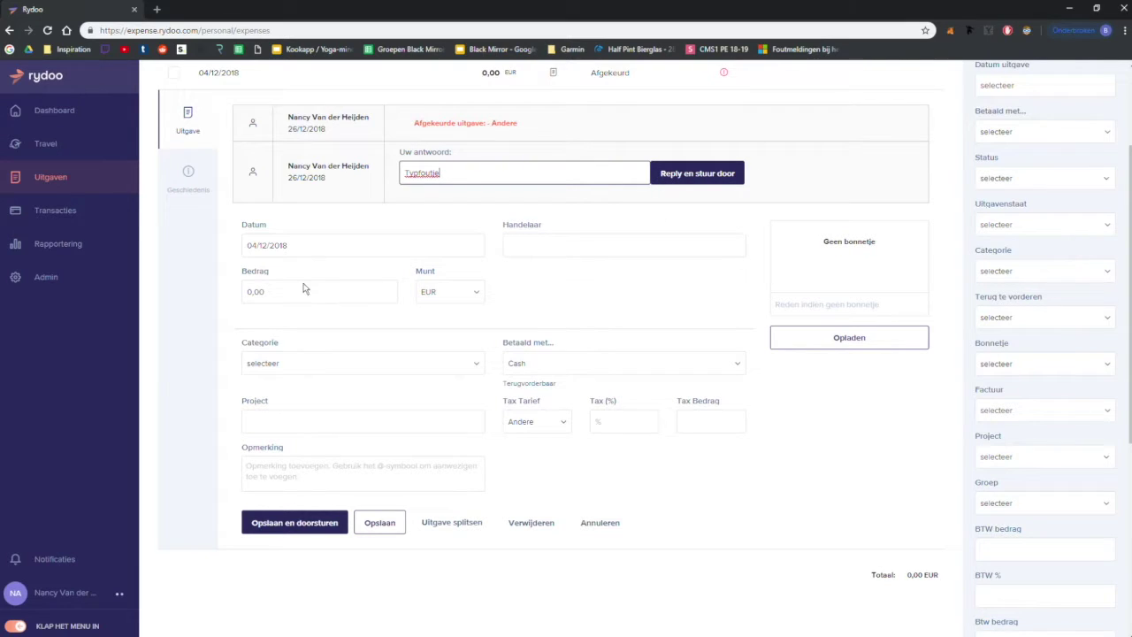
left_click(250, 292)
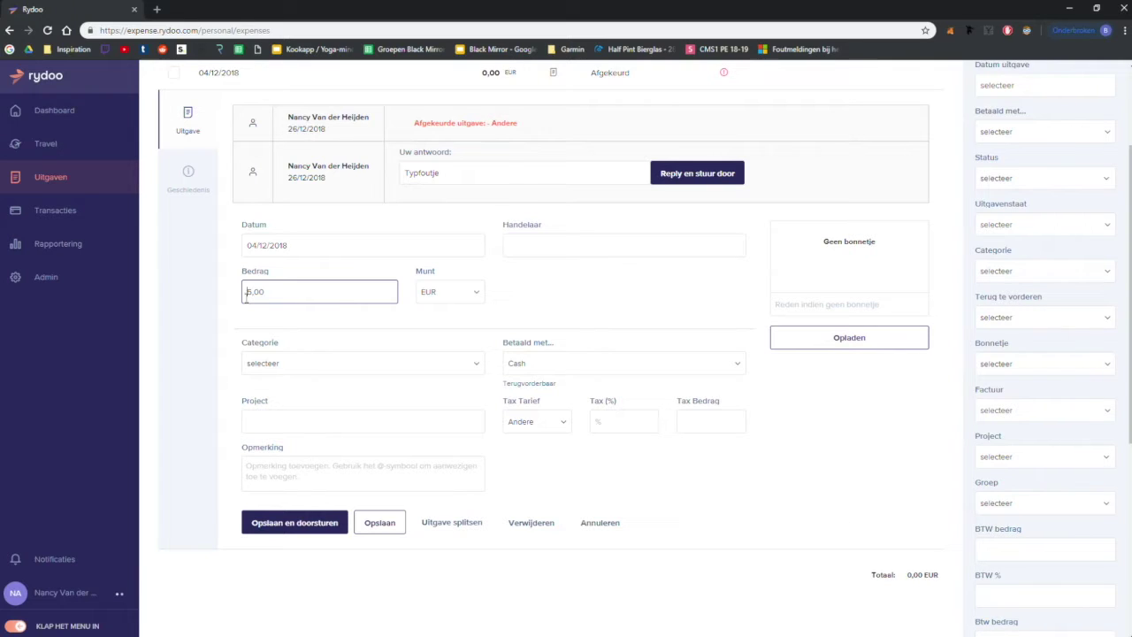
left_click(686, 181)
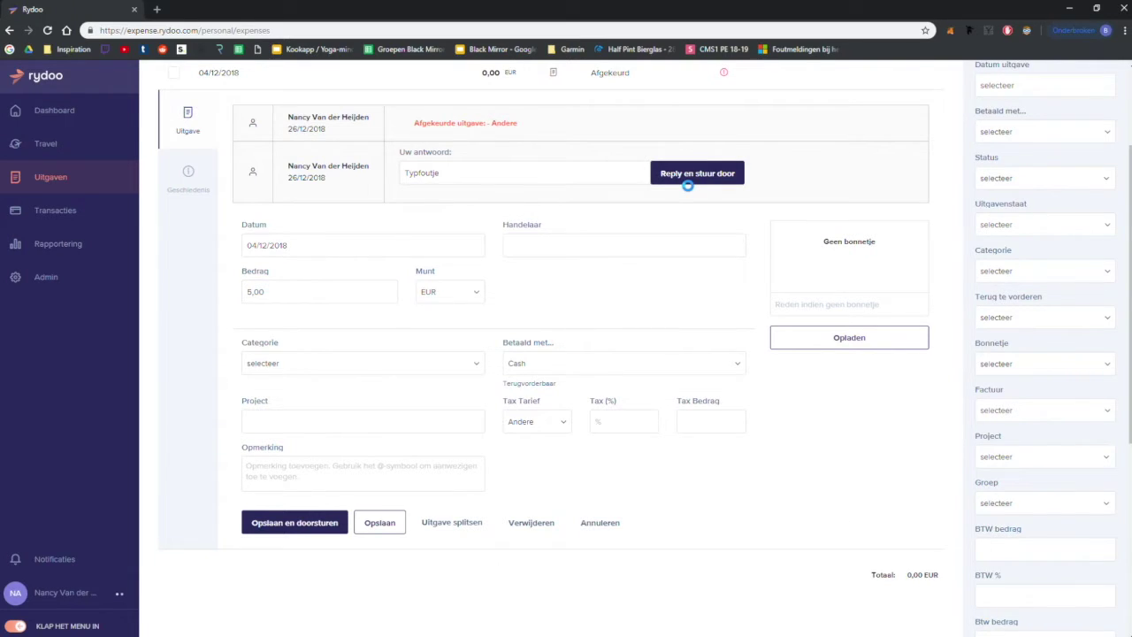
scroll(684, 188, "up", 4)
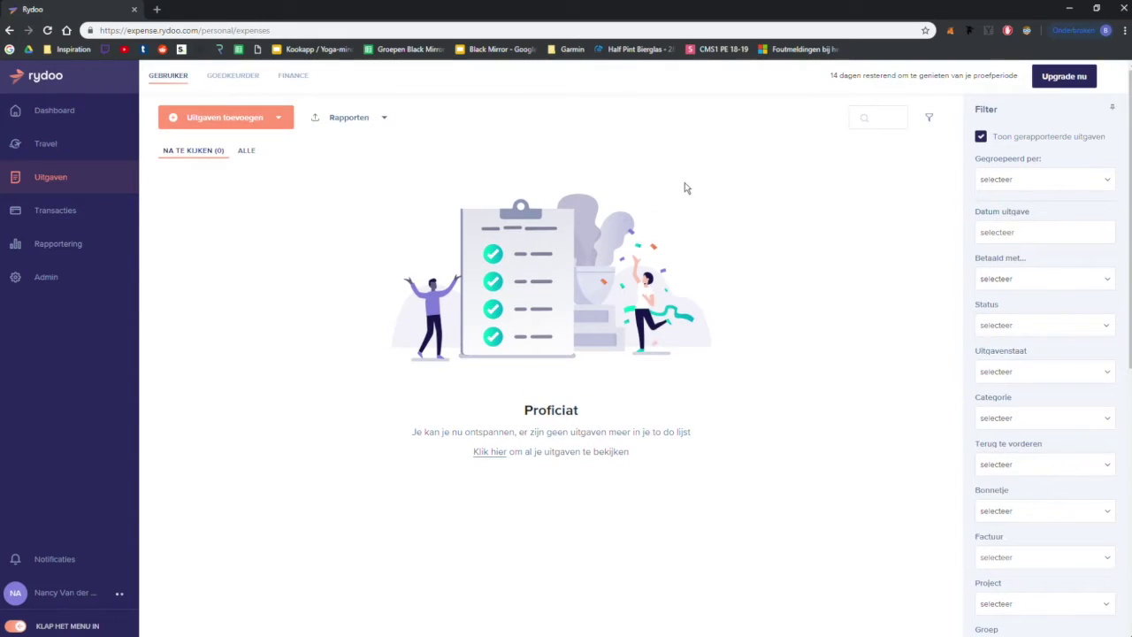
Step: Approve the 5,00 EUR expense in the GOEDKEURDER view, then show the Dashboard
left_click(239, 83)
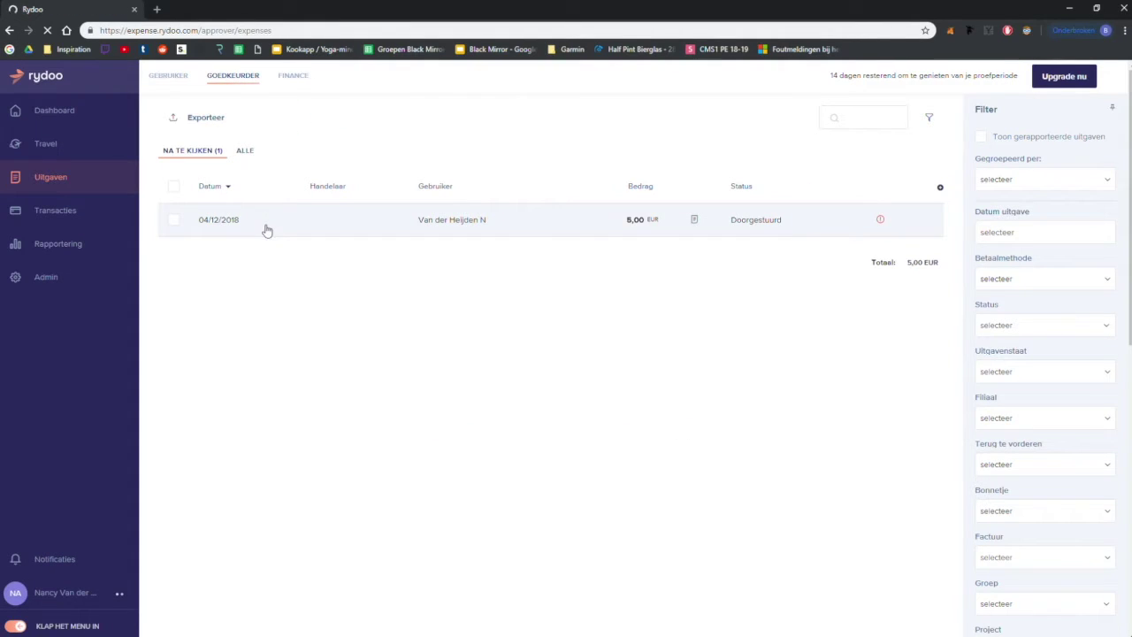
left_click(217, 222)
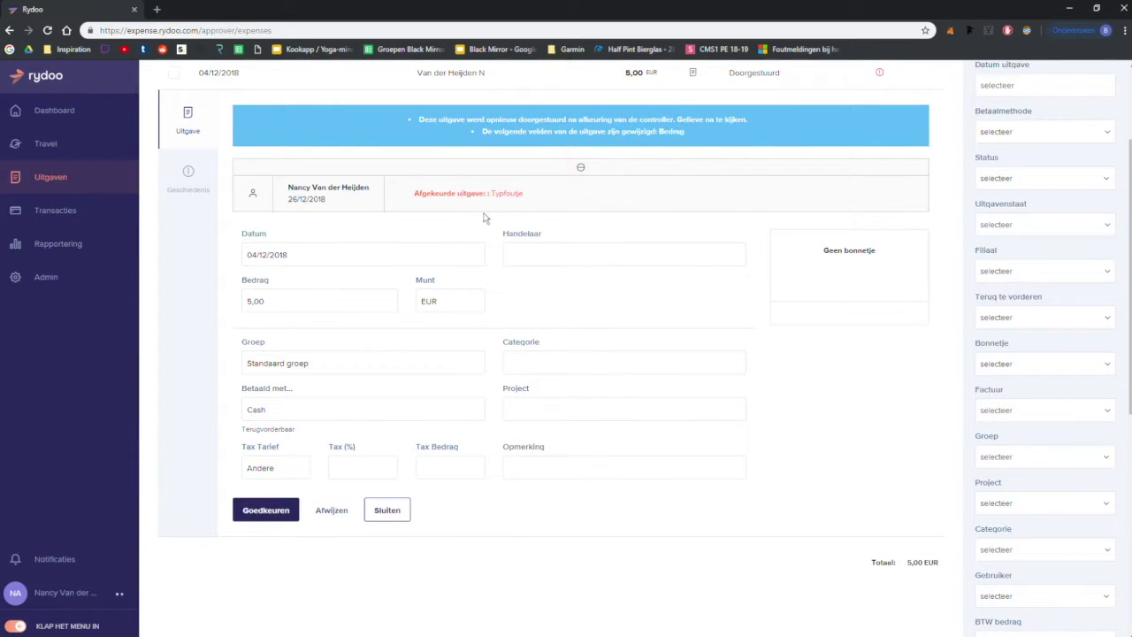
left_click(262, 520)
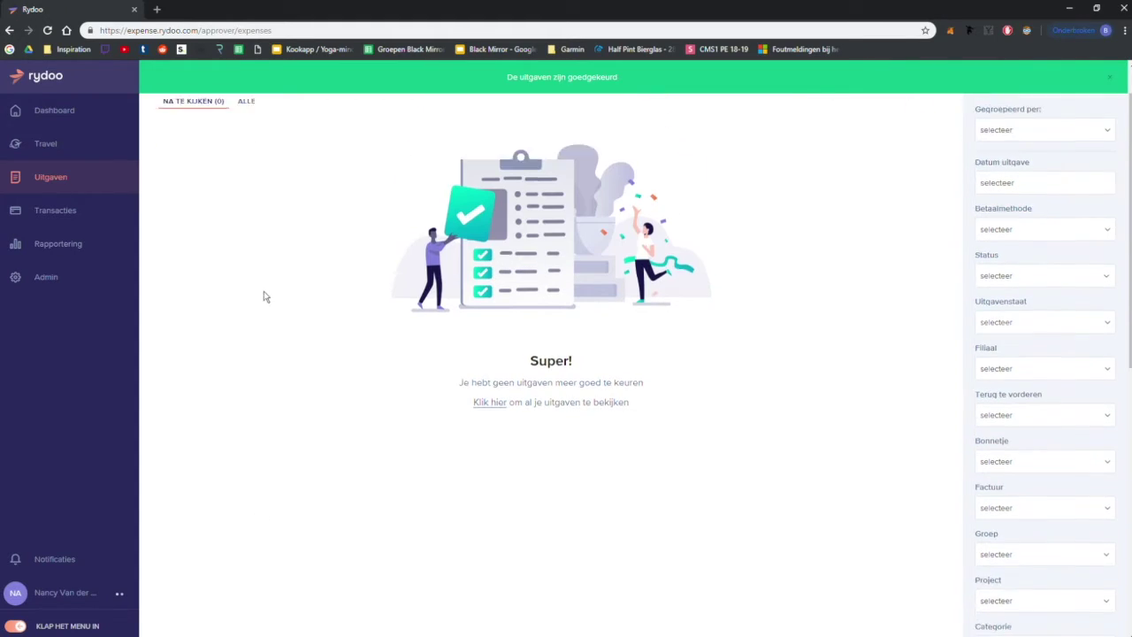
left_click(107, 128)
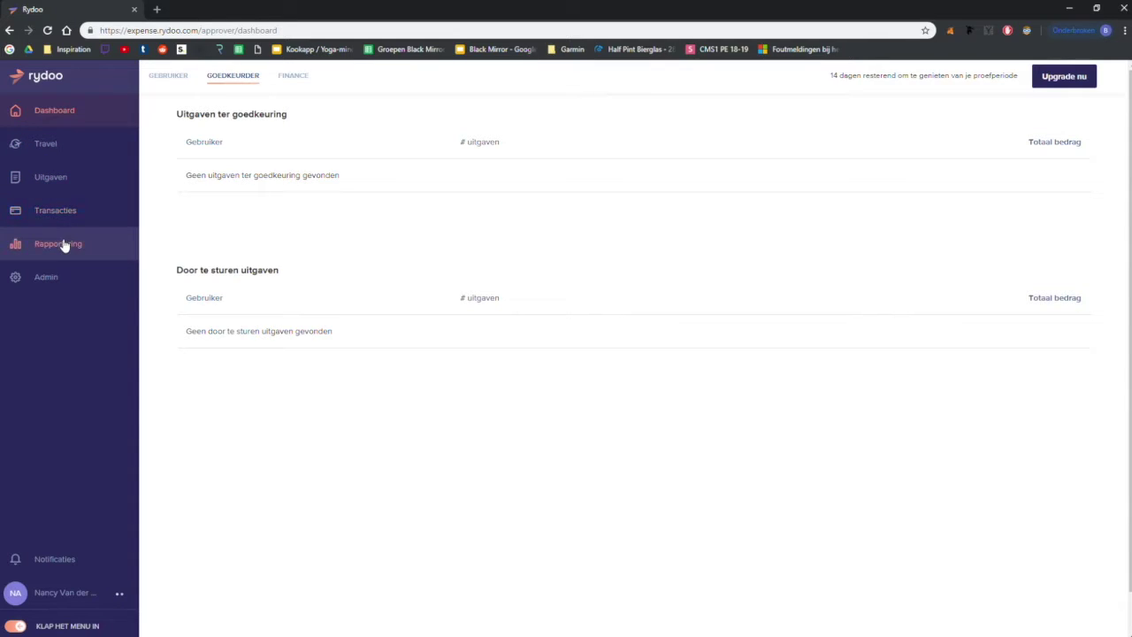
Step: Browse the admin users list and Regels page, then open the empty Rapportering reports page
left_click(54, 277)
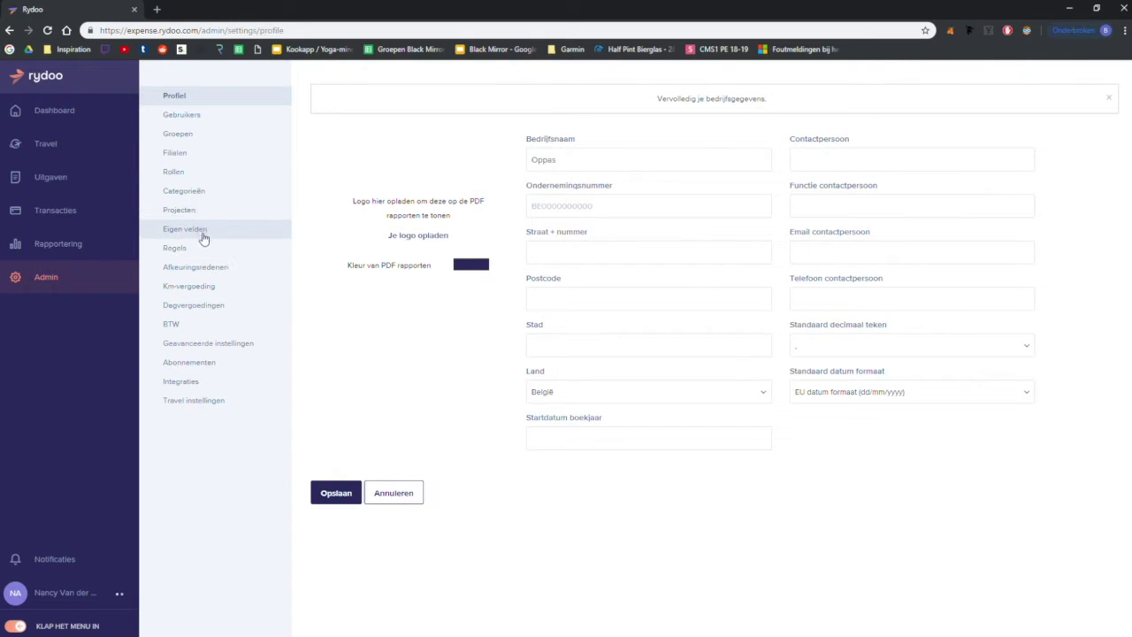
left_click(228, 123)
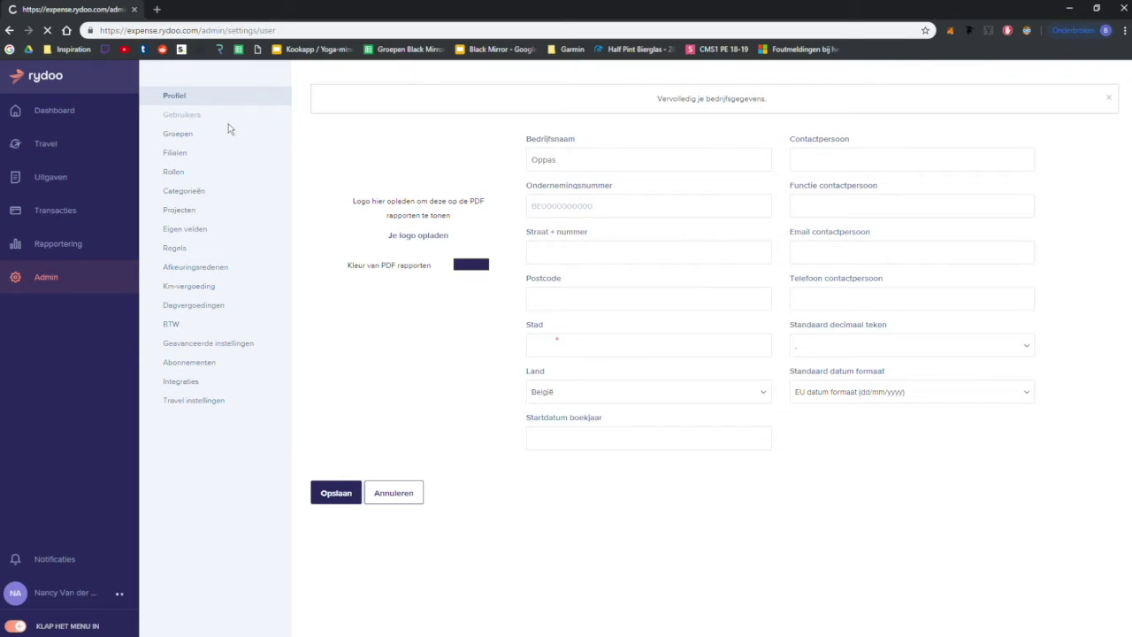
left_click_drag(471, 195, 483, 205)
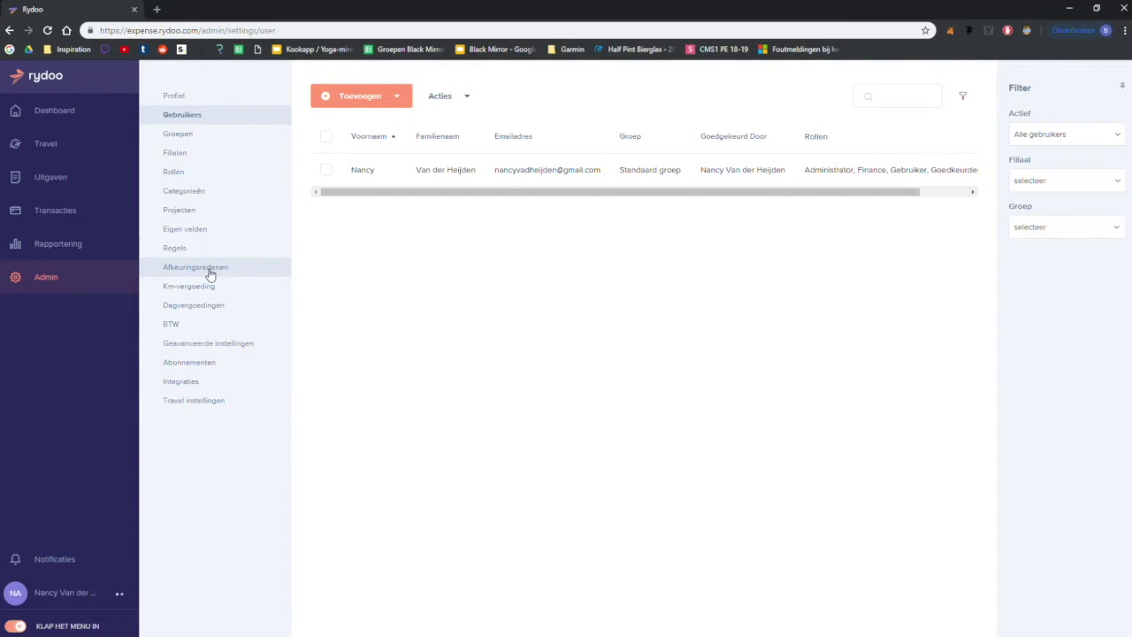
left_click(213, 254)
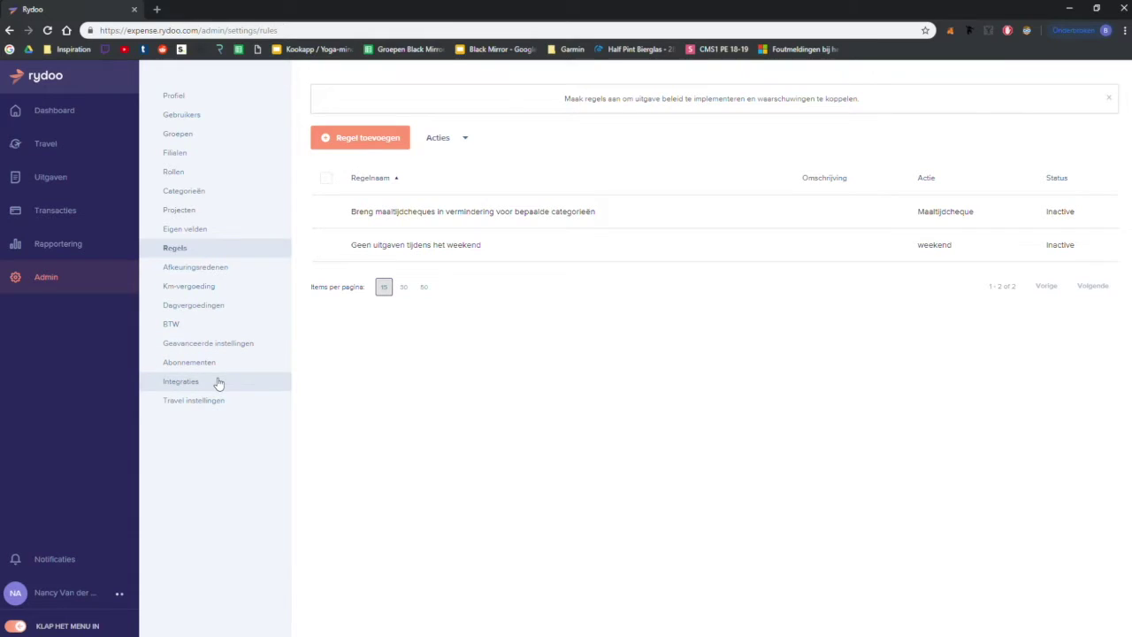
left_click(31, 256)
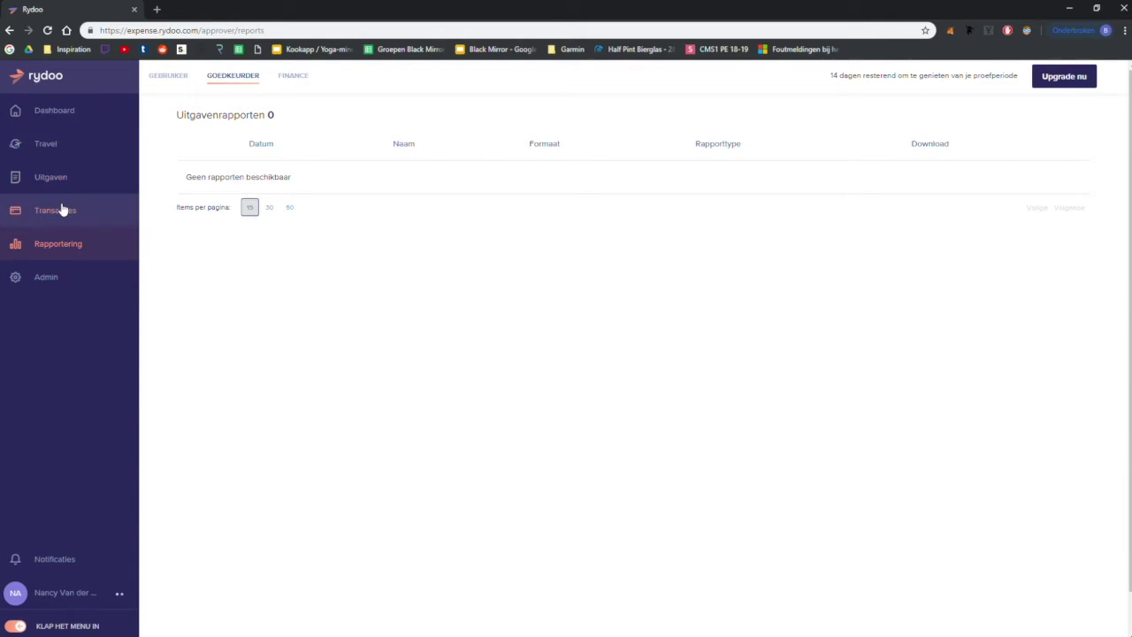
Step: View the Transacties page, then go to Gebruikersinstellingen via the user menu
left_click(62, 209)
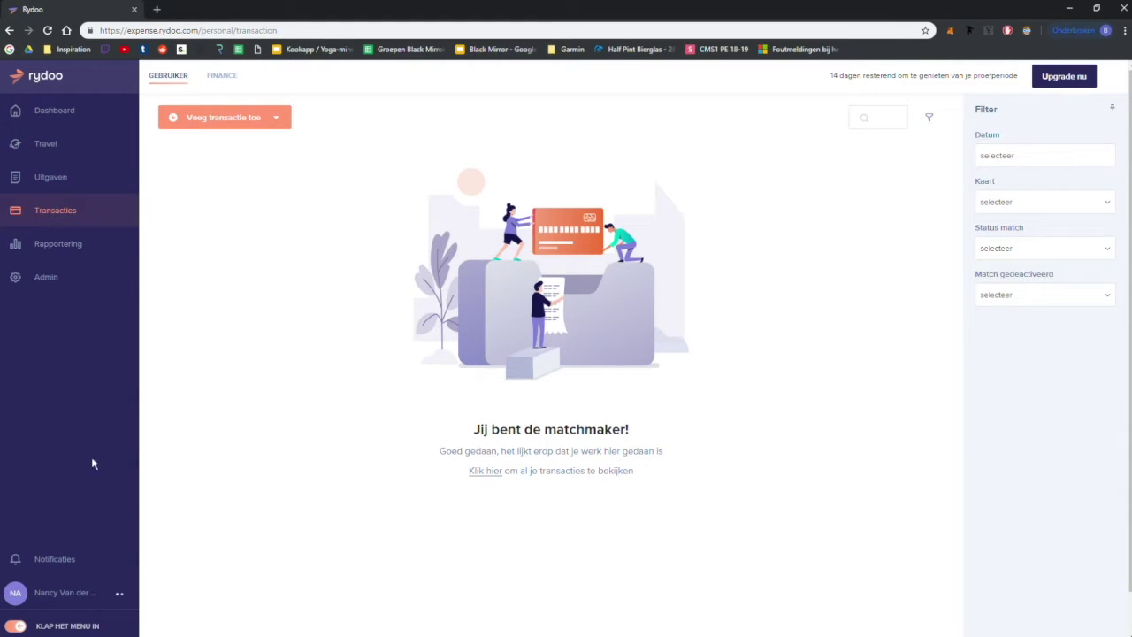
left_click(67, 591)
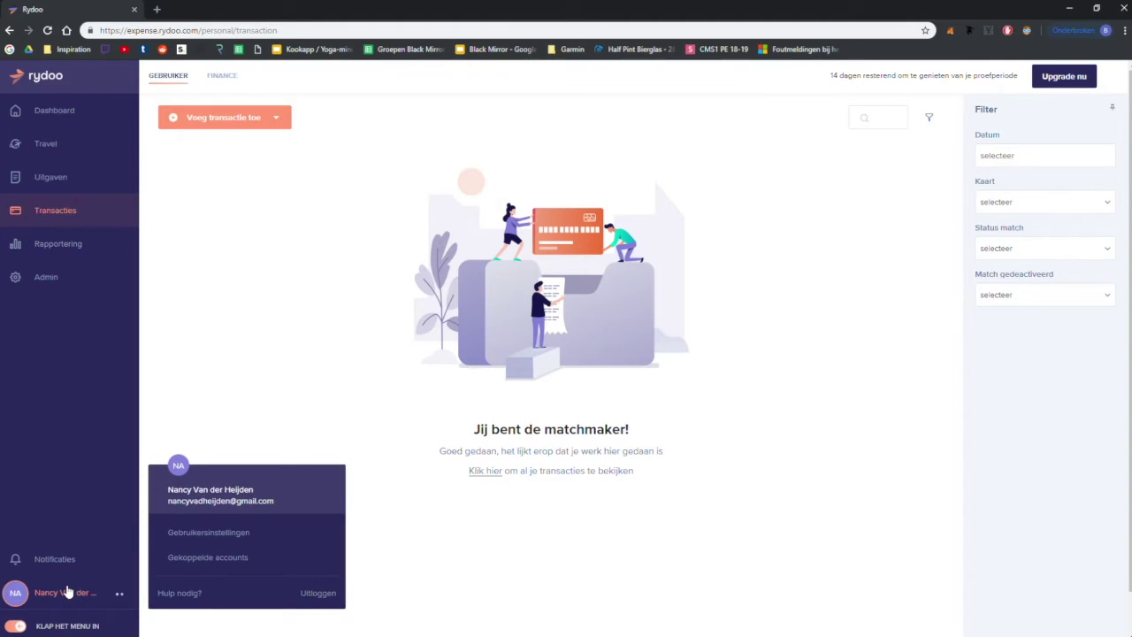
left_click(198, 539)
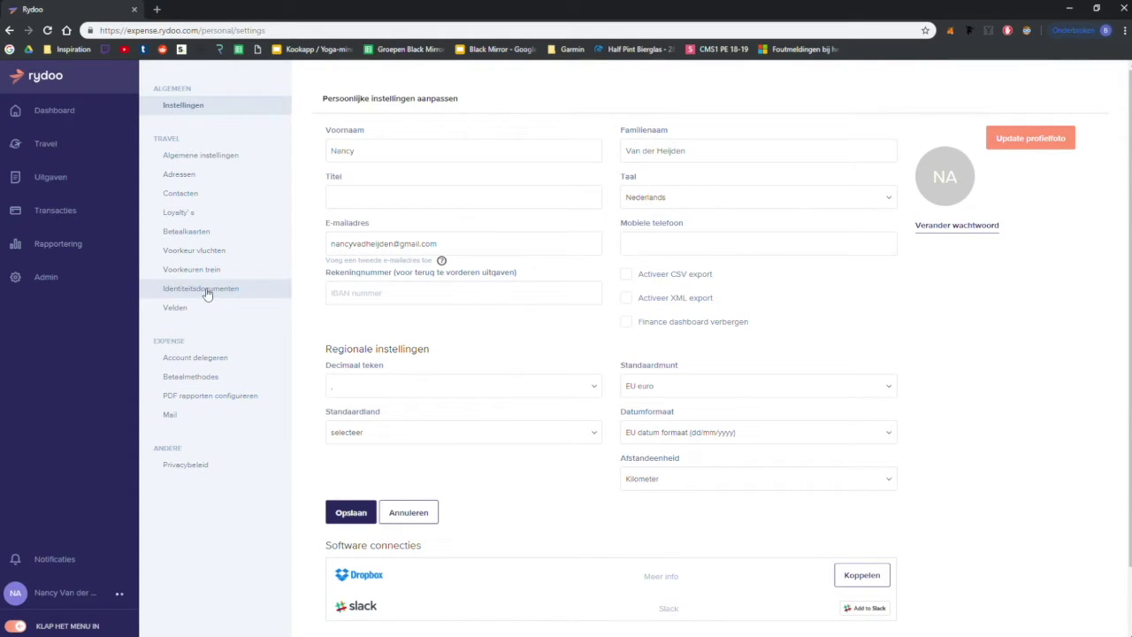
Step: Go to the travel profile's Loyalty's/Contacts settings and launch the support chat
left_click(196, 210)
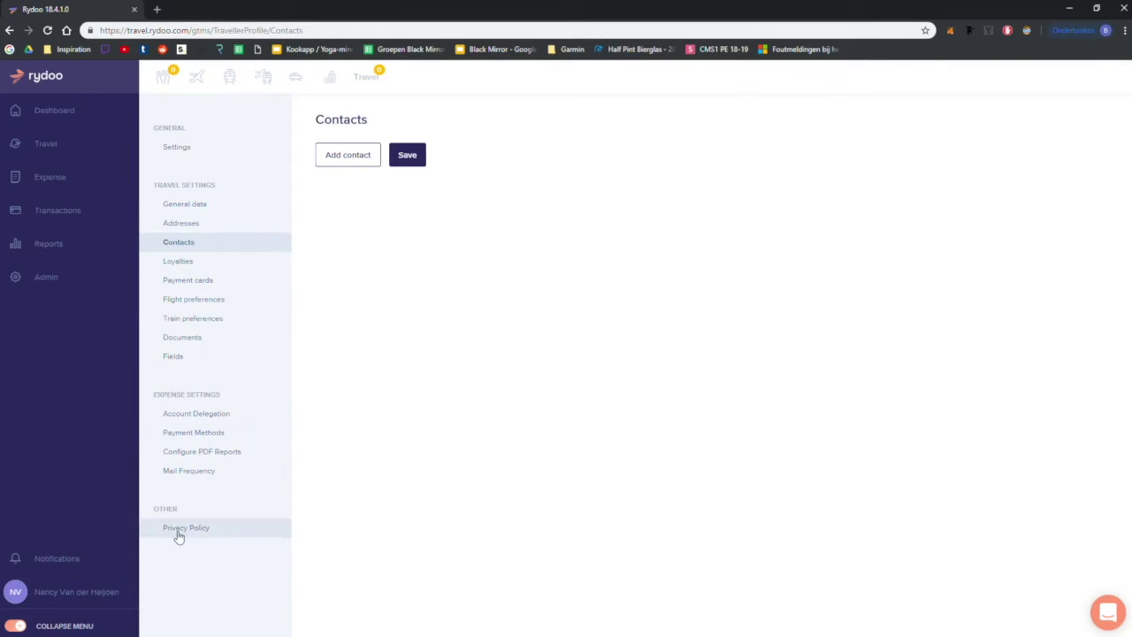
left_click(1116, 612)
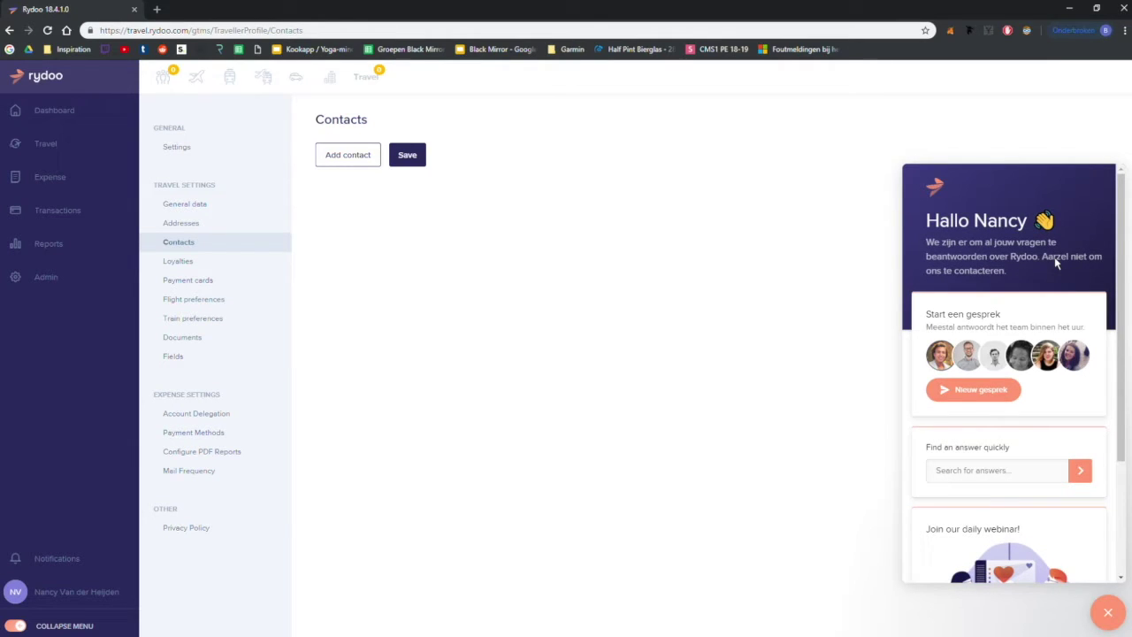
Step: Search the support chat answers for 'uitgave', find no results, and close the chat
left_click(1000, 391)
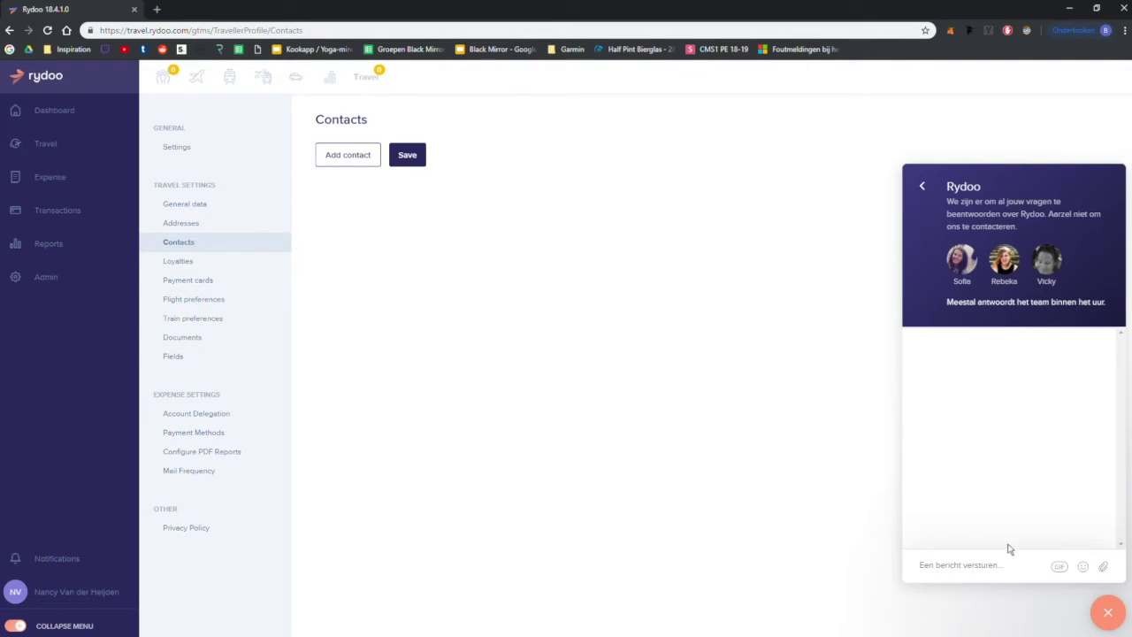
left_click(926, 187)
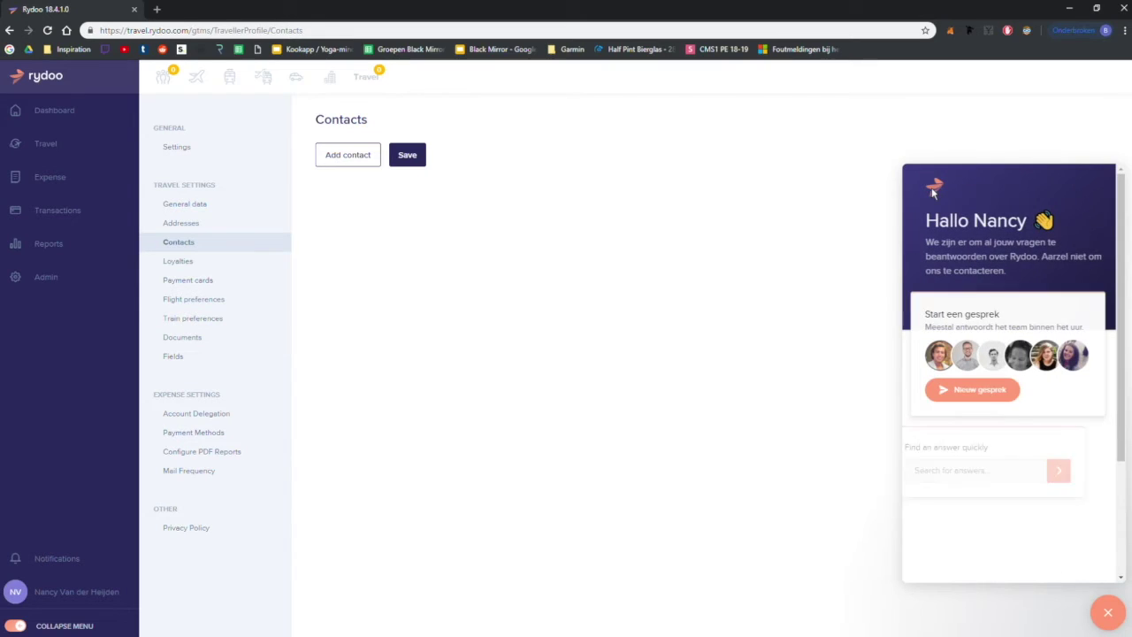
scroll(984, 290, "down", 2)
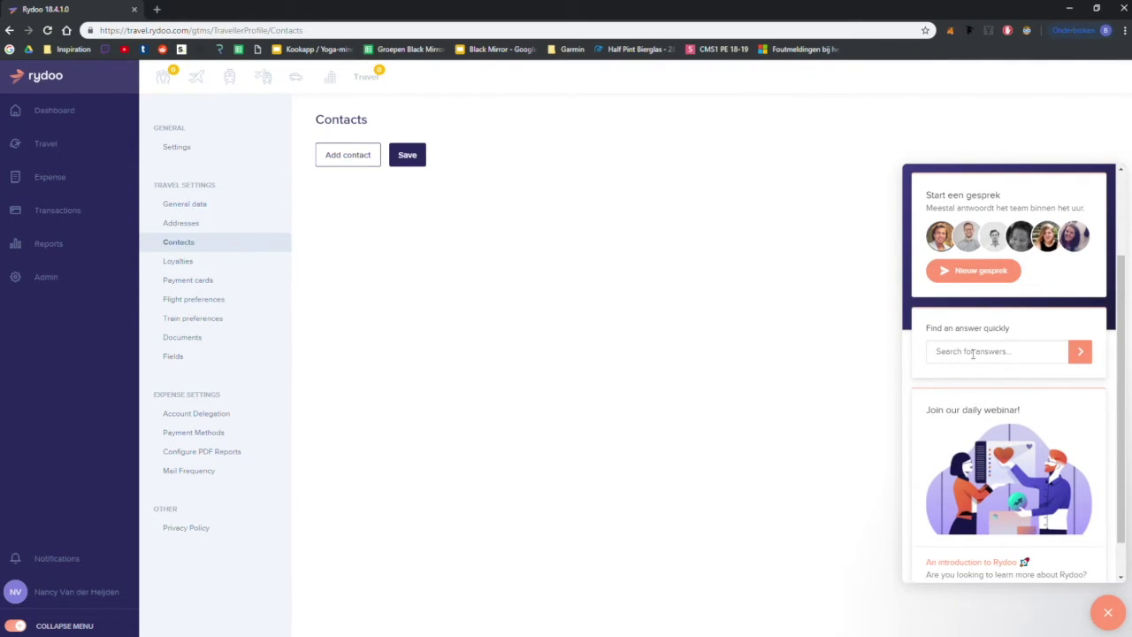
left_click(973, 352)
type("uitgave")
left_click(1081, 353)
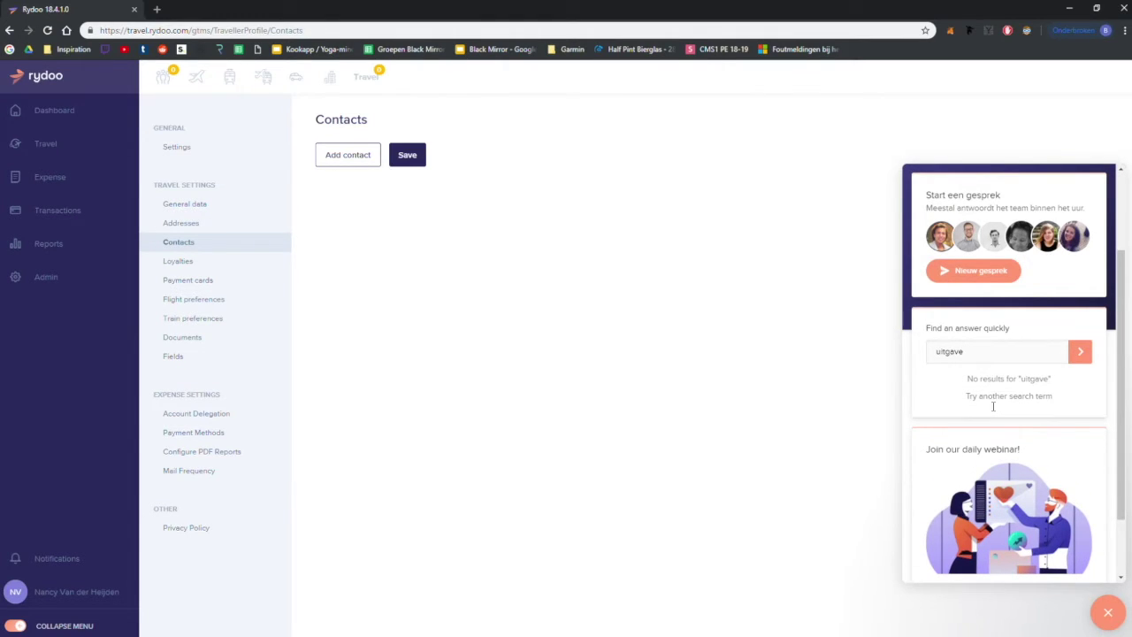
scroll(978, 400, "down", 2)
scroll(980, 401, "up", 4)
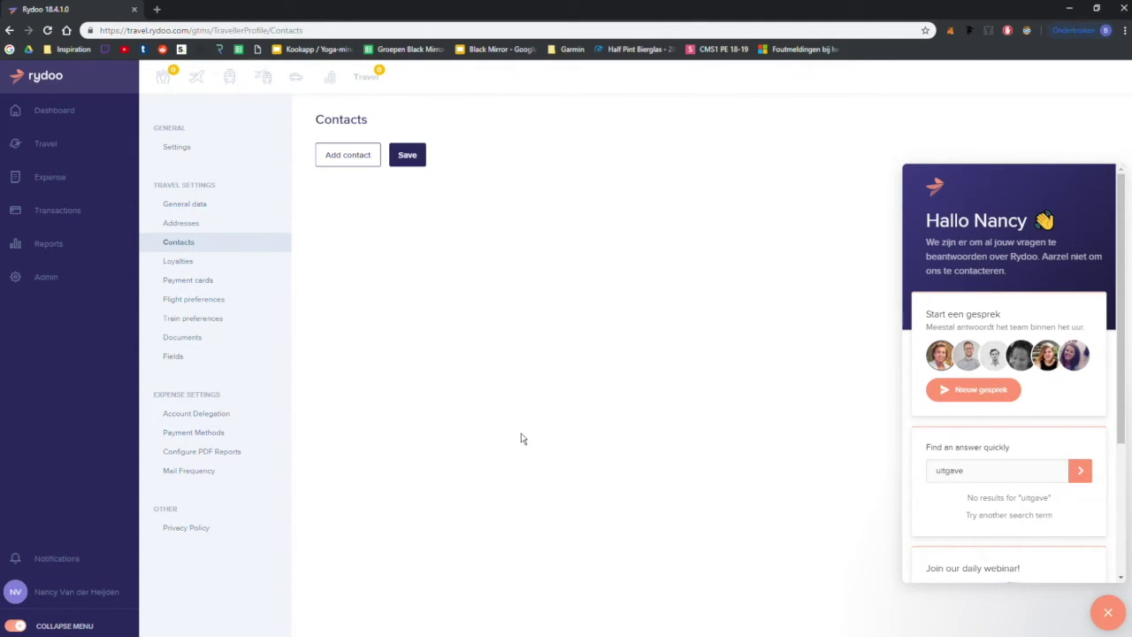
left_click(1107, 614)
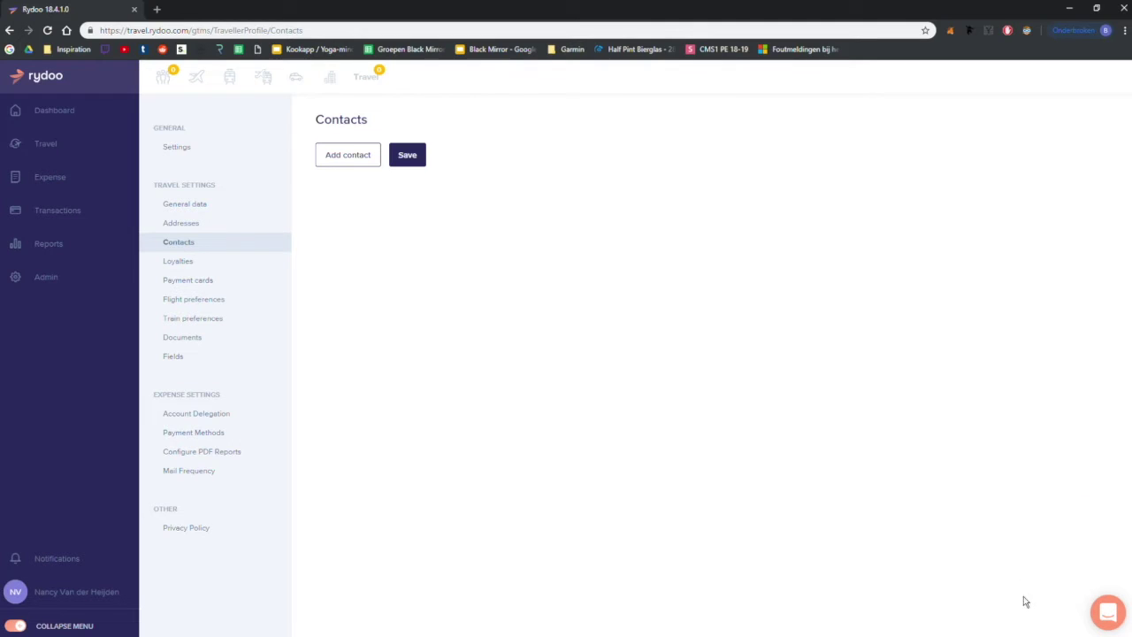
left_click(116, 594)
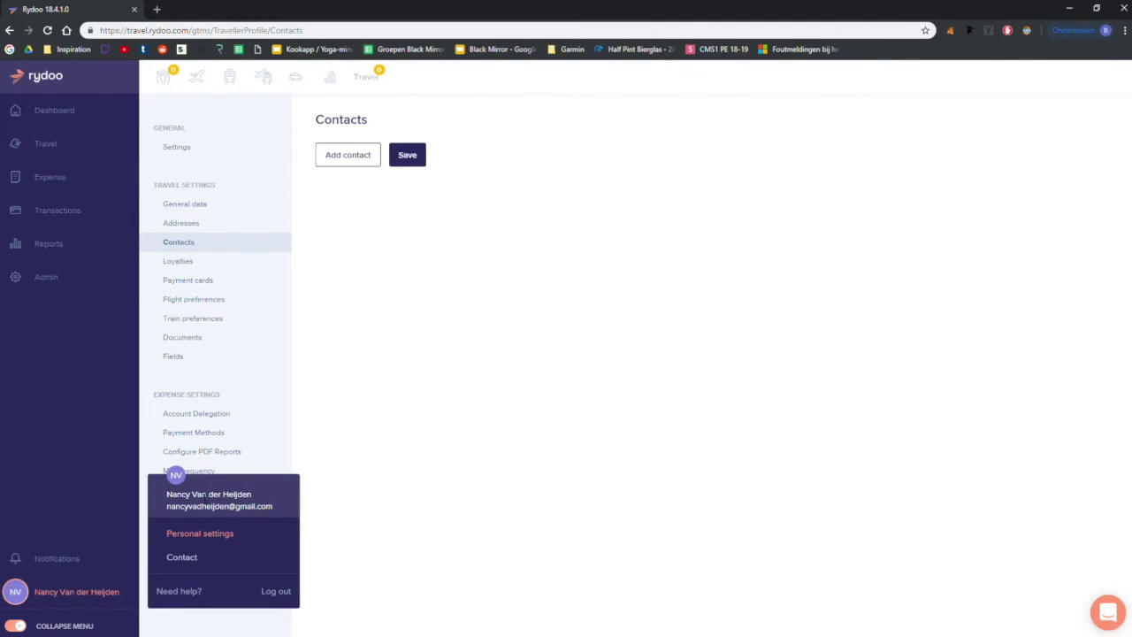
Step: Return to the Dashboard and choose Hulp nodig? to open the Help Center in a new tab
left_click(196, 593)
left_click(320, 423)
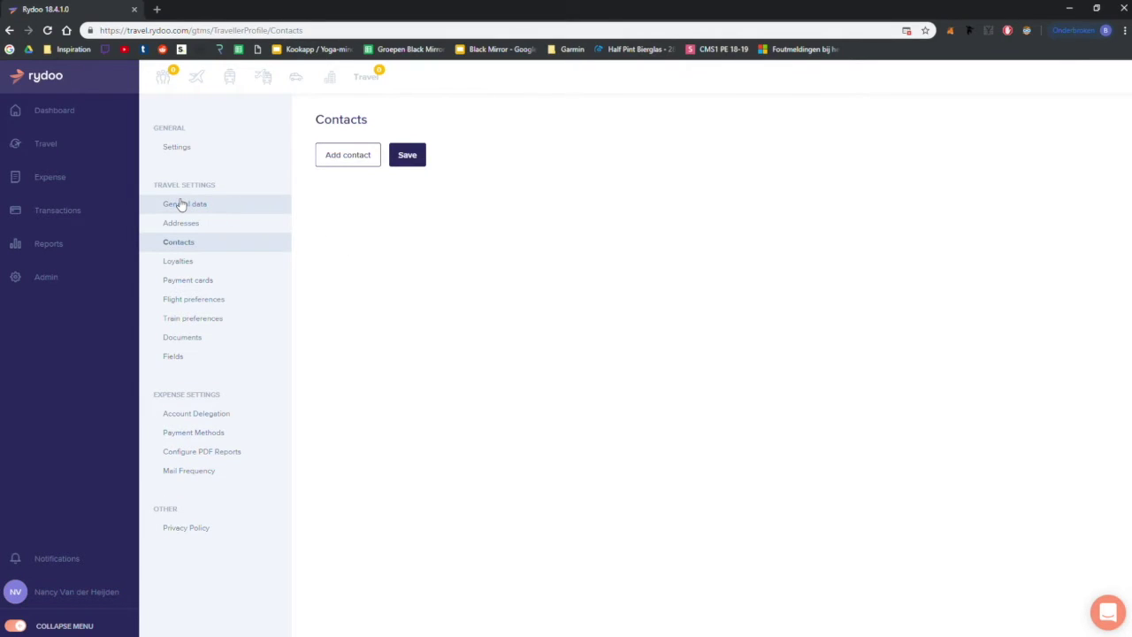
left_click(69, 121)
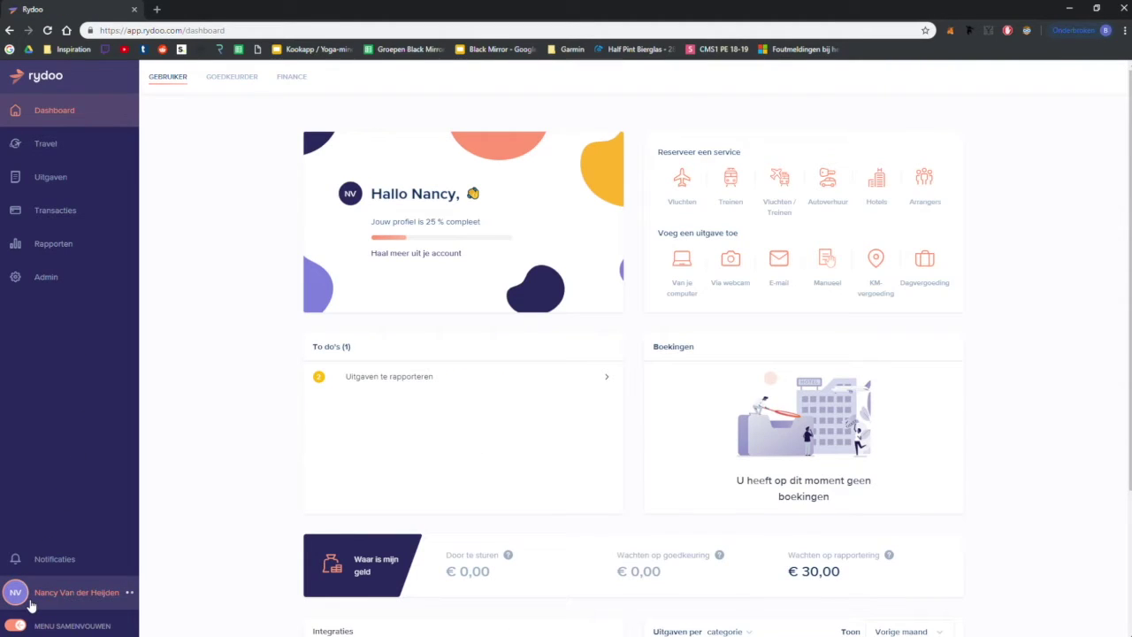
left_click(33, 604)
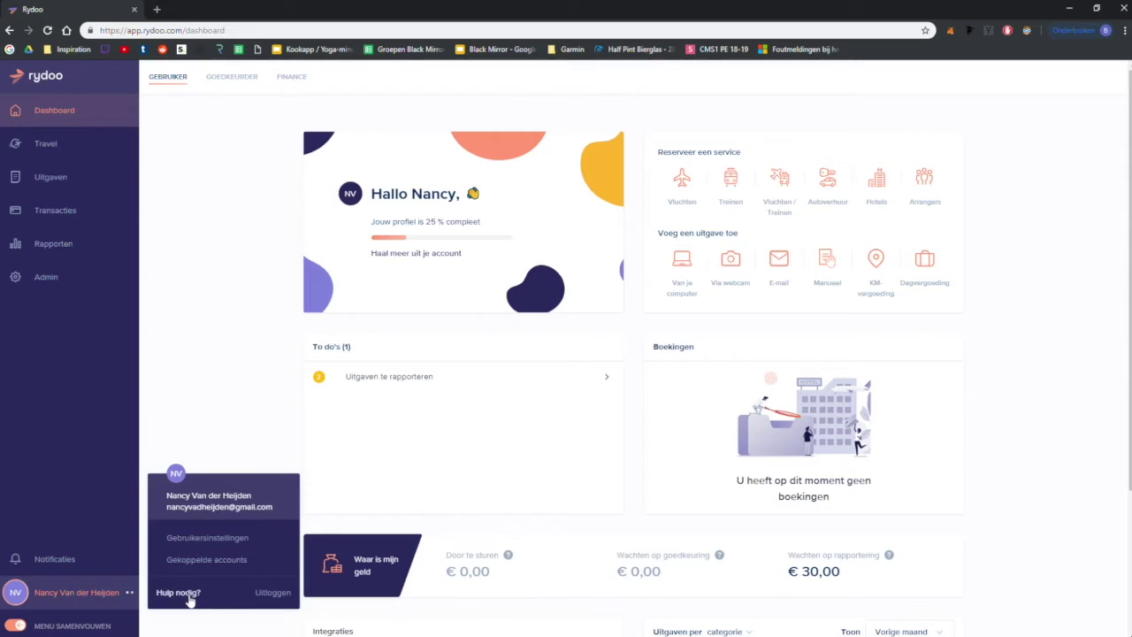
left_click(191, 604)
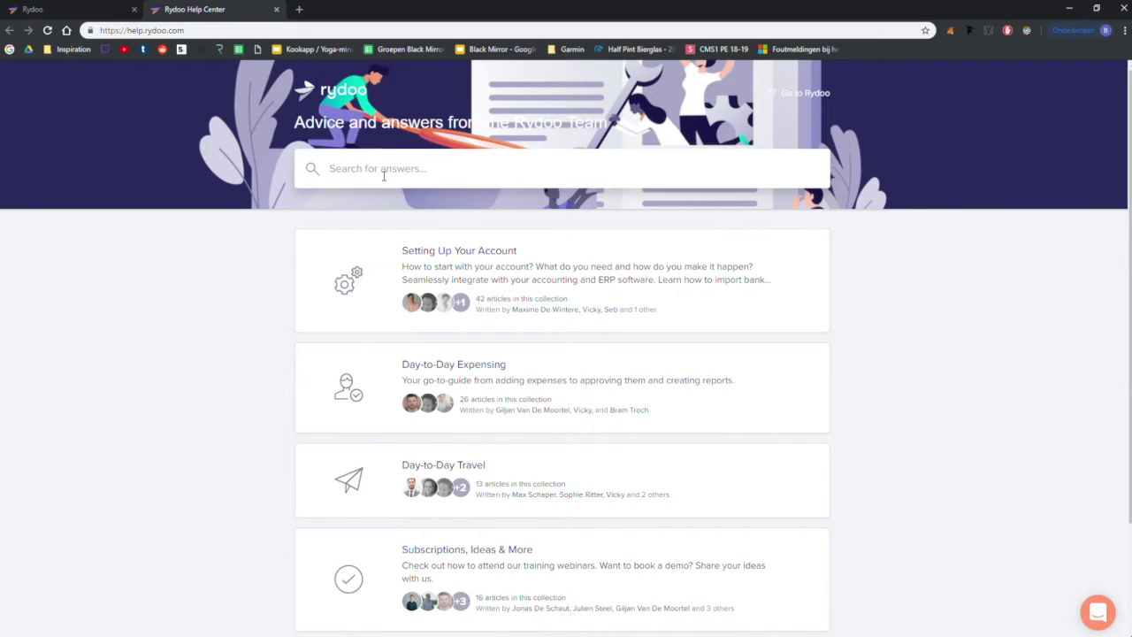
Step: Search the Help Center for 'uitgave', then clear the empty search
type("uitgave")
key("Return")
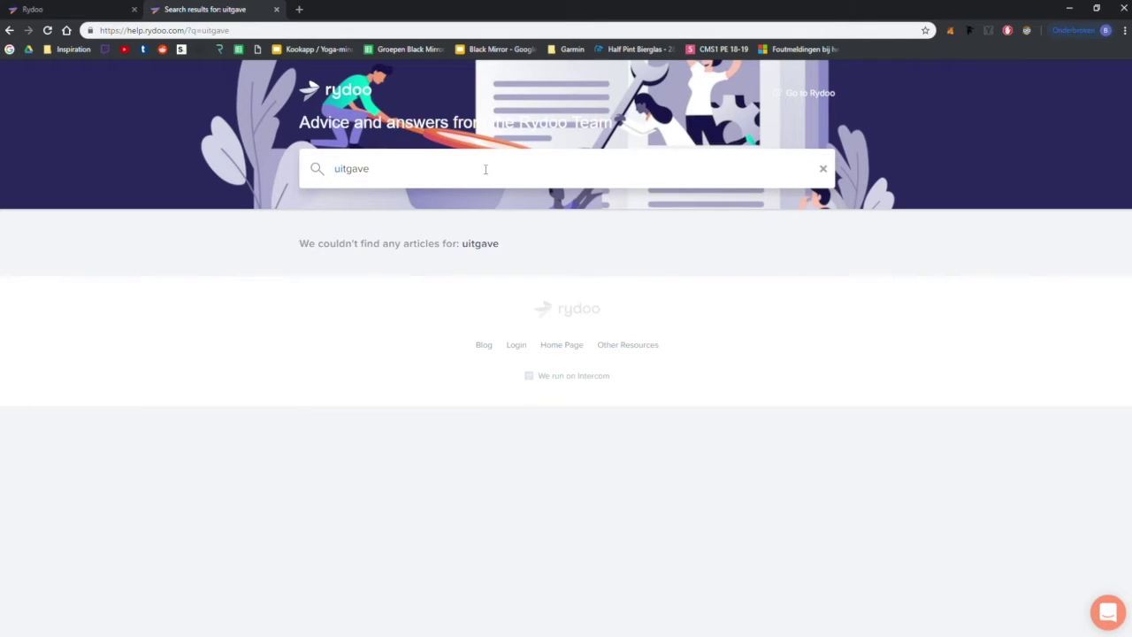
key("ctrl+a")
key("BackSpace")
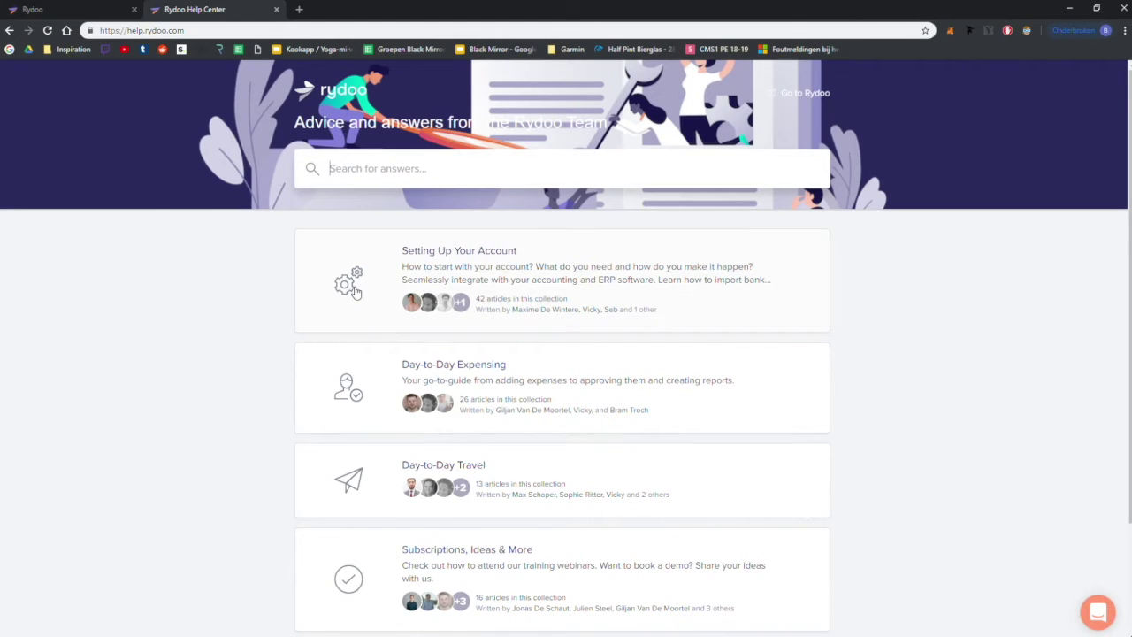
Step: Read the Create and submit expenses article under Day-to-Day Expensing
scroll(359, 291, "down", 3)
scroll(359, 291, "up", 3)
left_click(381, 394)
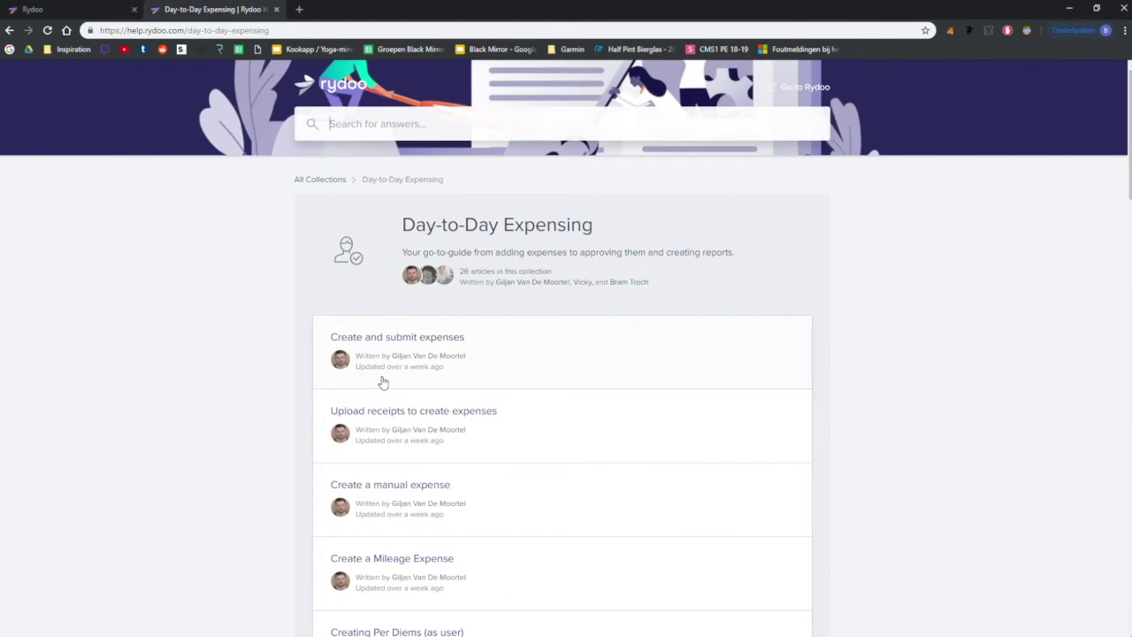
scroll(466, 331, "down", 1)
left_click(508, 316)
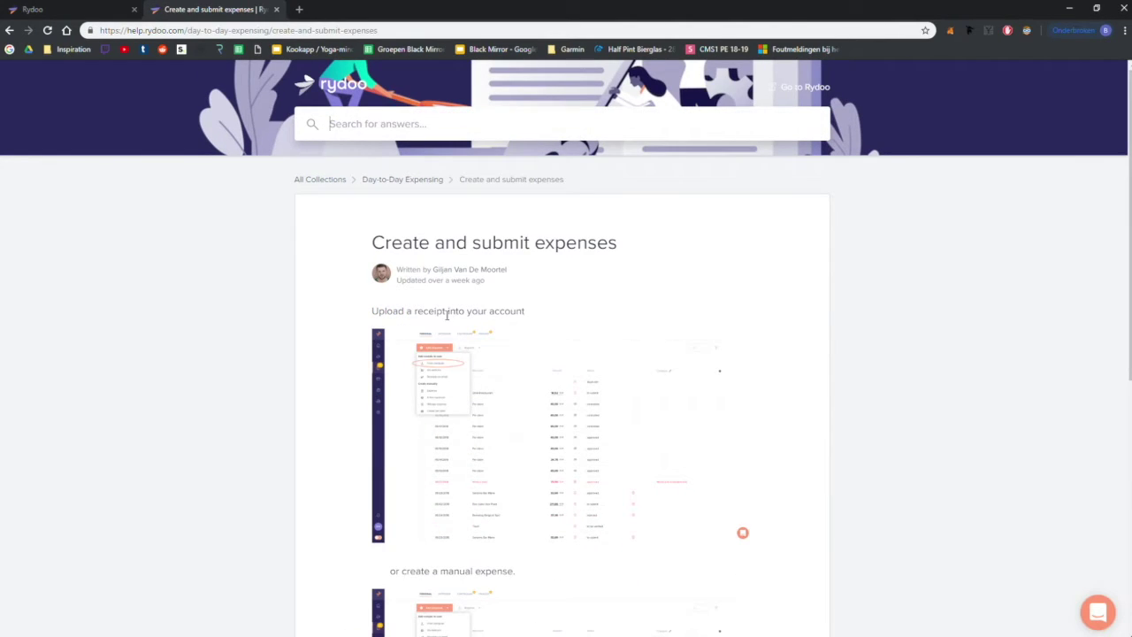
scroll(363, 338, "down", 5)
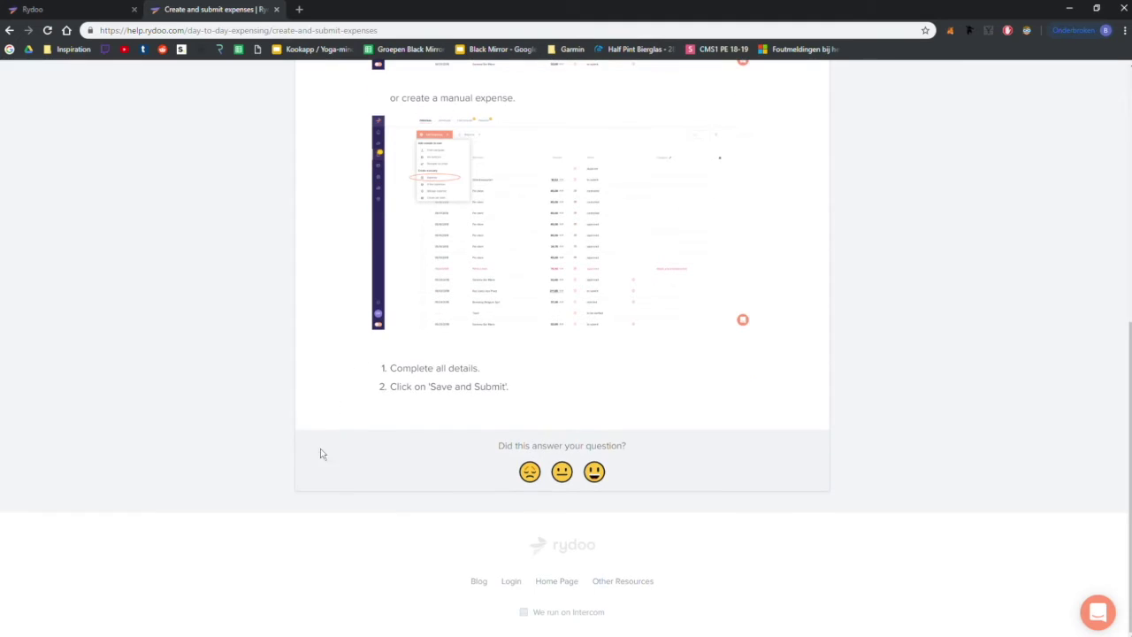
scroll(311, 496, "up", 4)
scroll(306, 493, "up", 1)
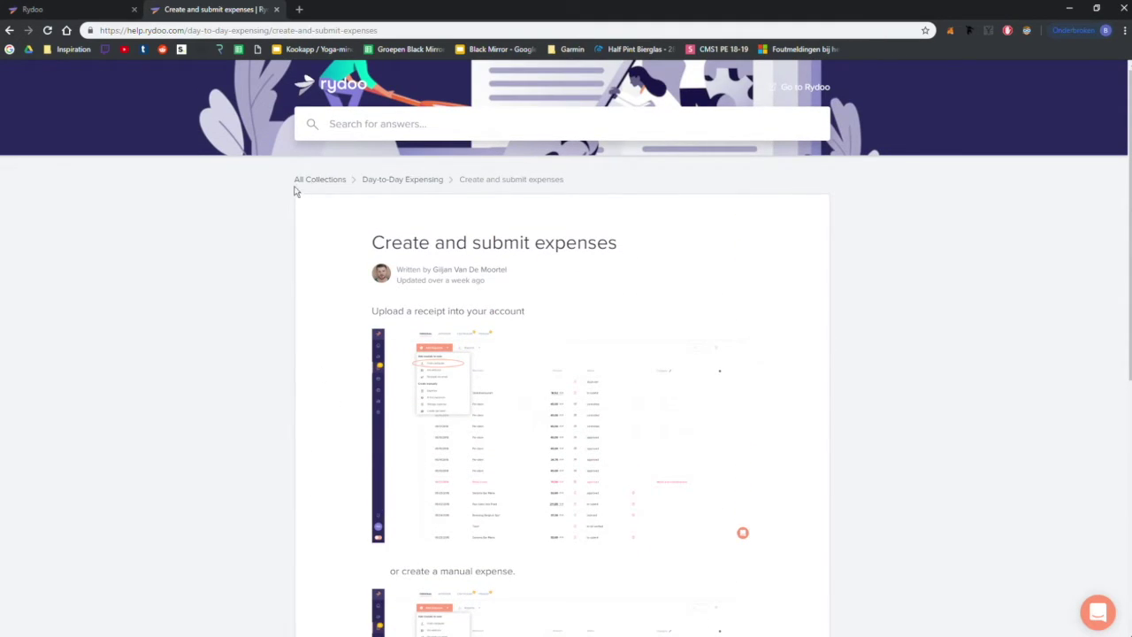
Step: Go back to the Help Center home, open Other Resources, then close that tab
left_click(327, 85)
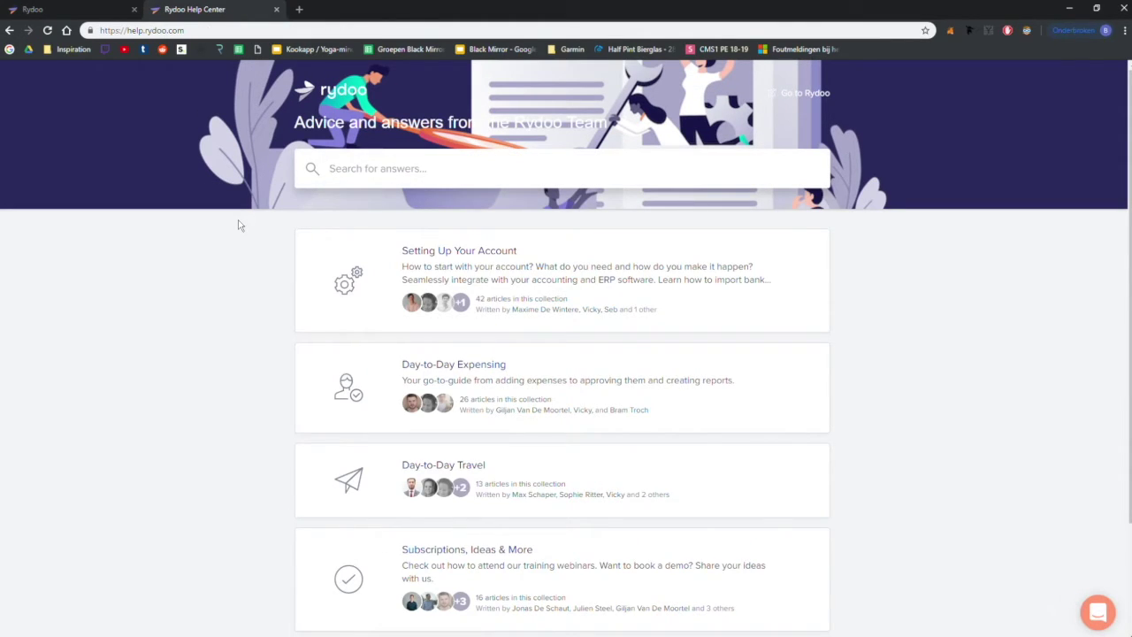
scroll(237, 226, "down", 3)
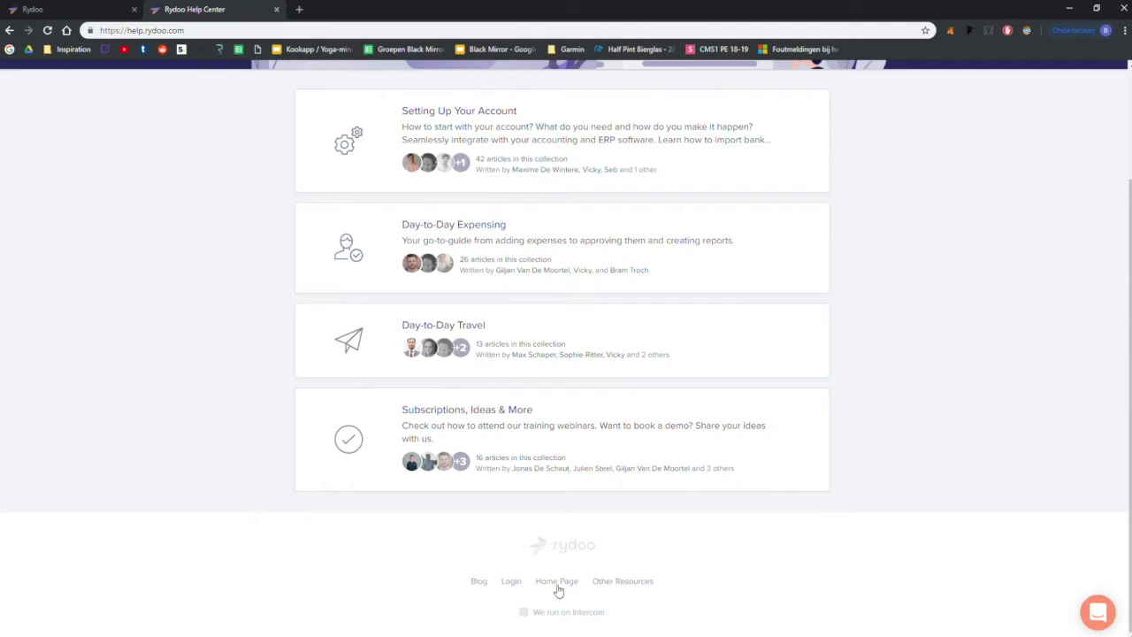
left_click(600, 591)
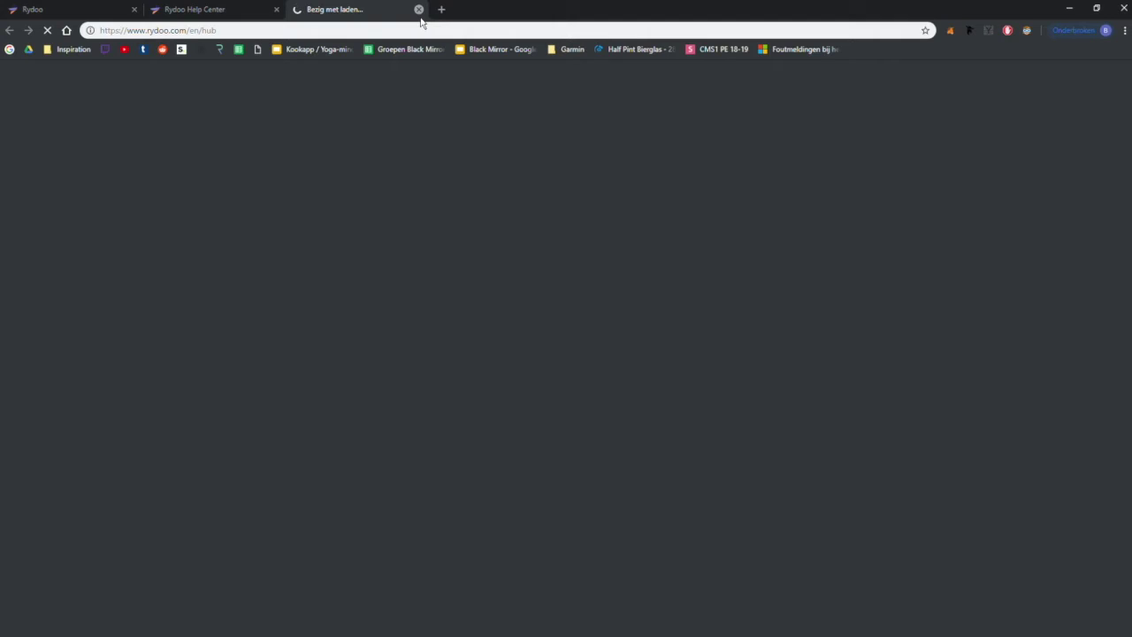
left_click(419, 10)
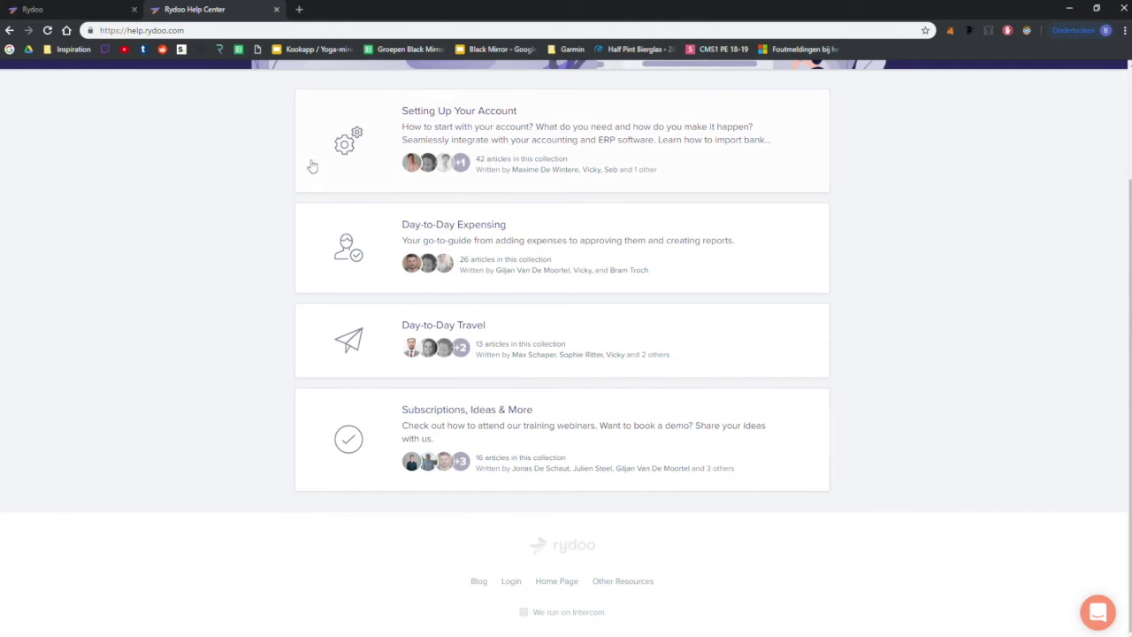
Step: Switch back to the Rydoo app and enter the admin section from the account menu
left_click(105, 10)
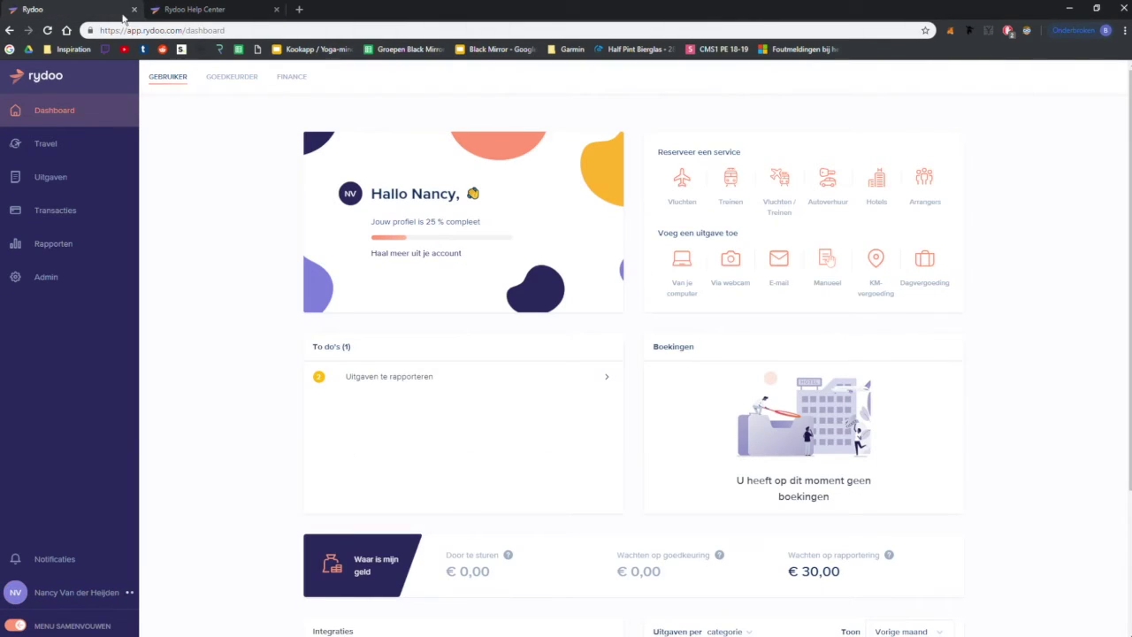
left_click(130, 601)
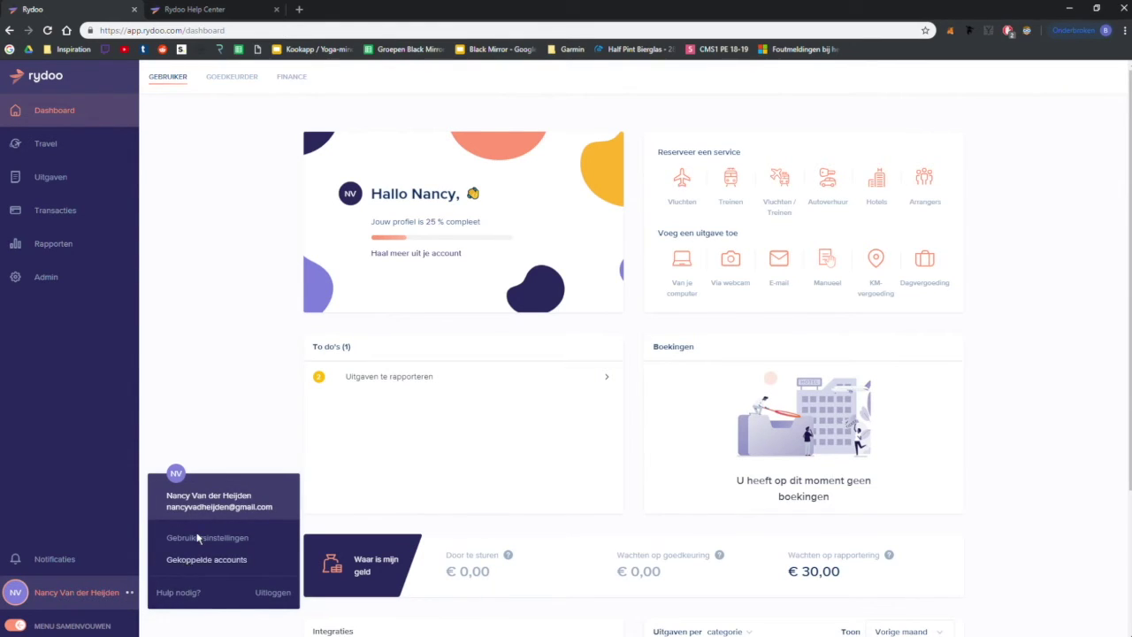
left_click(112, 283)
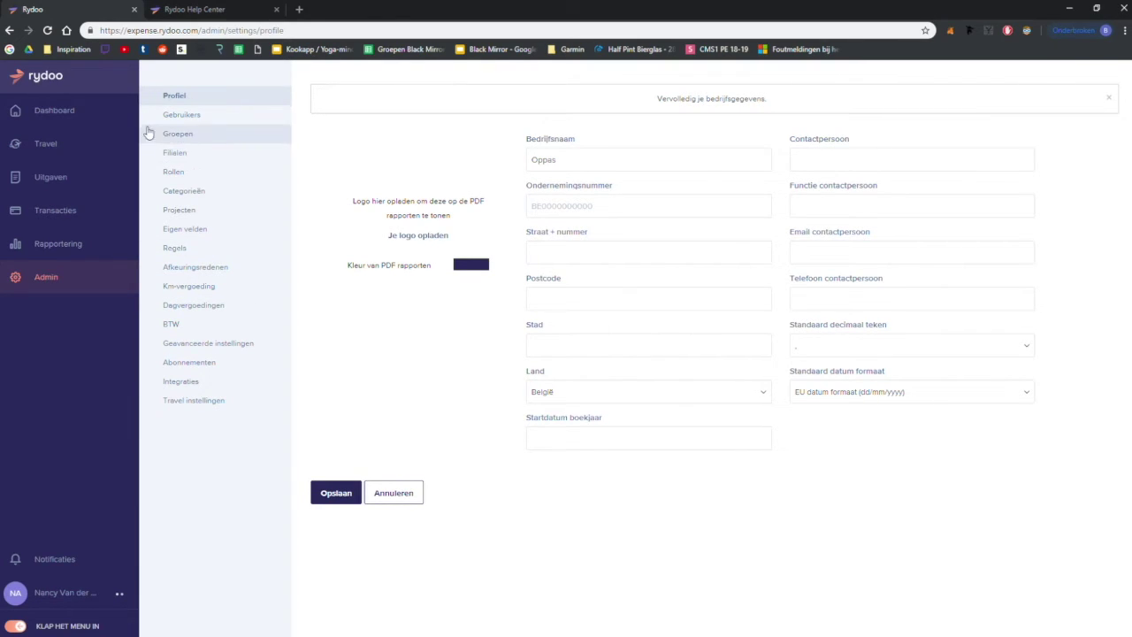
Step: Return to the dashboard in GEBRUIKER view, then switch to the Help Center tab
left_click(120, 116)
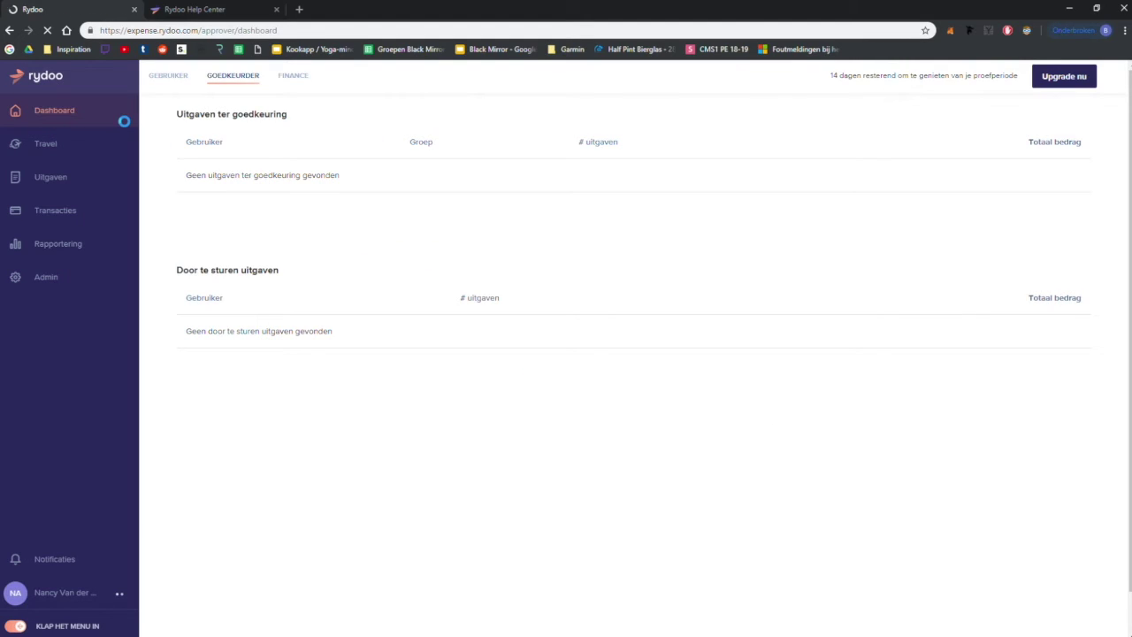
left_click(162, 88)
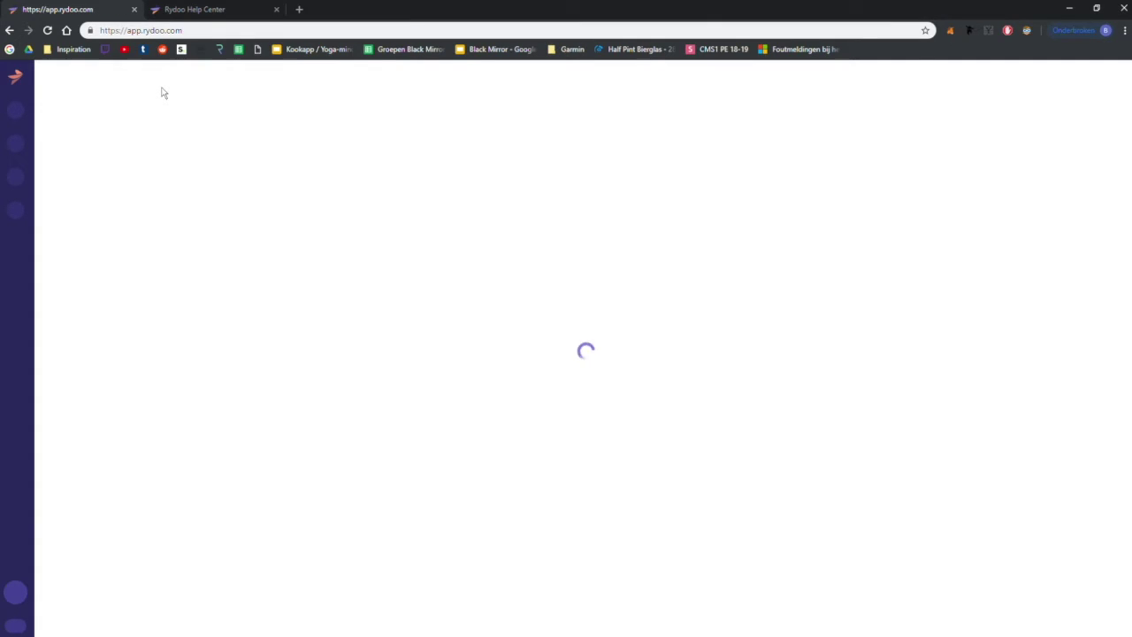
left_click(185, 31)
left_click(192, 11)
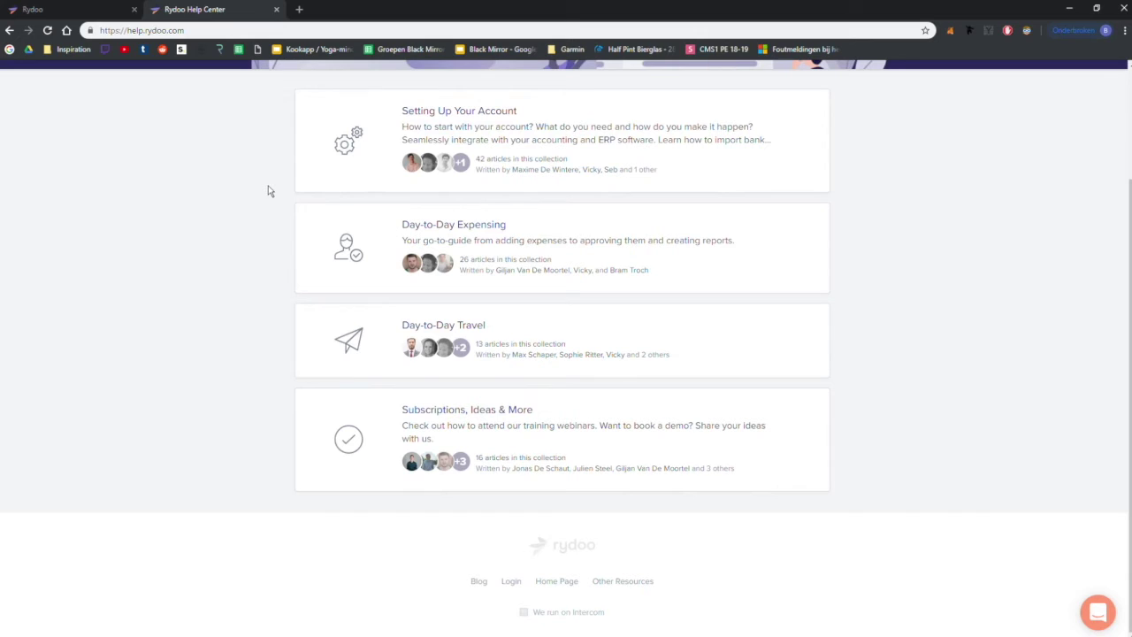
Step: Open the Attend a webinar article in the Subscriptions, Ideas & More collection
left_click(504, 403)
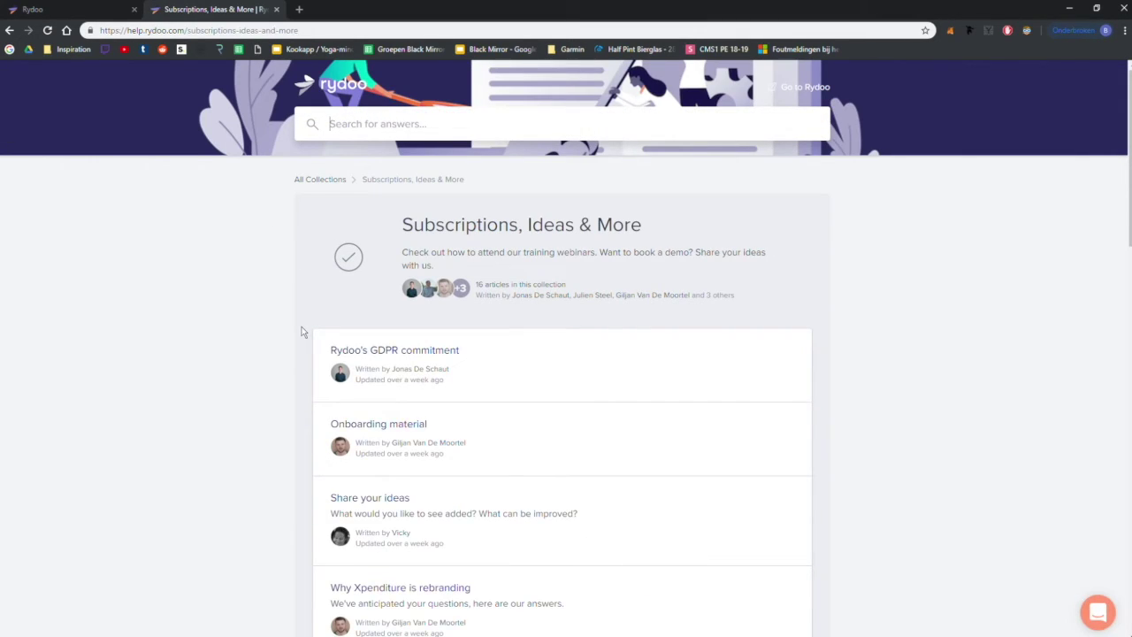
scroll(302, 328, "down", 3)
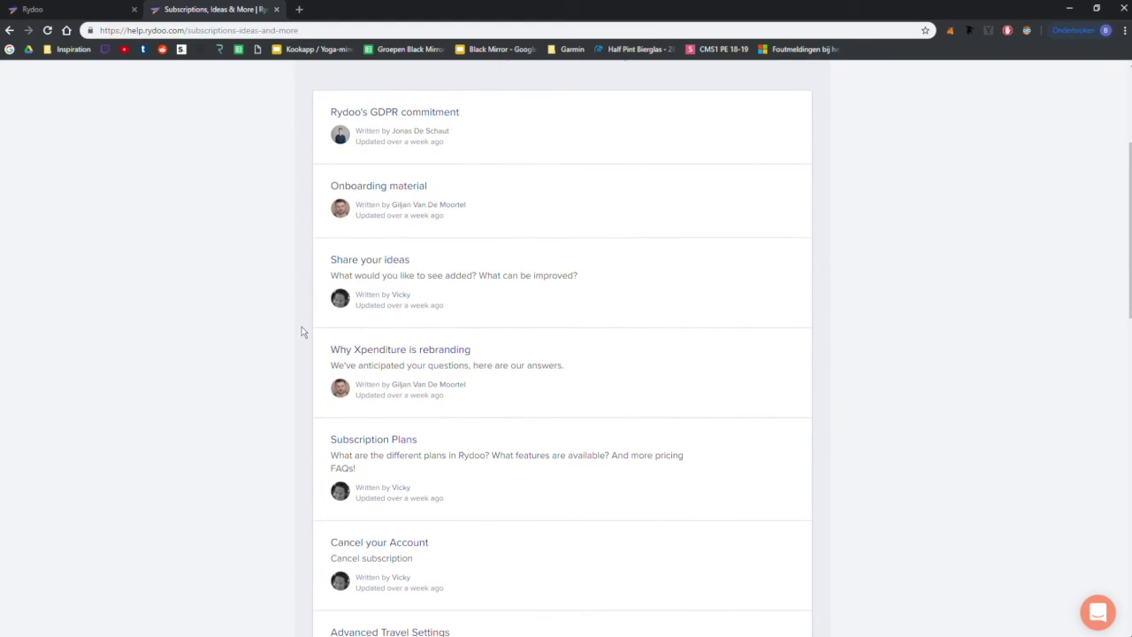
scroll(301, 331, "down", 2)
scroll(302, 332, "down", 2)
scroll(302, 331, "down", 3)
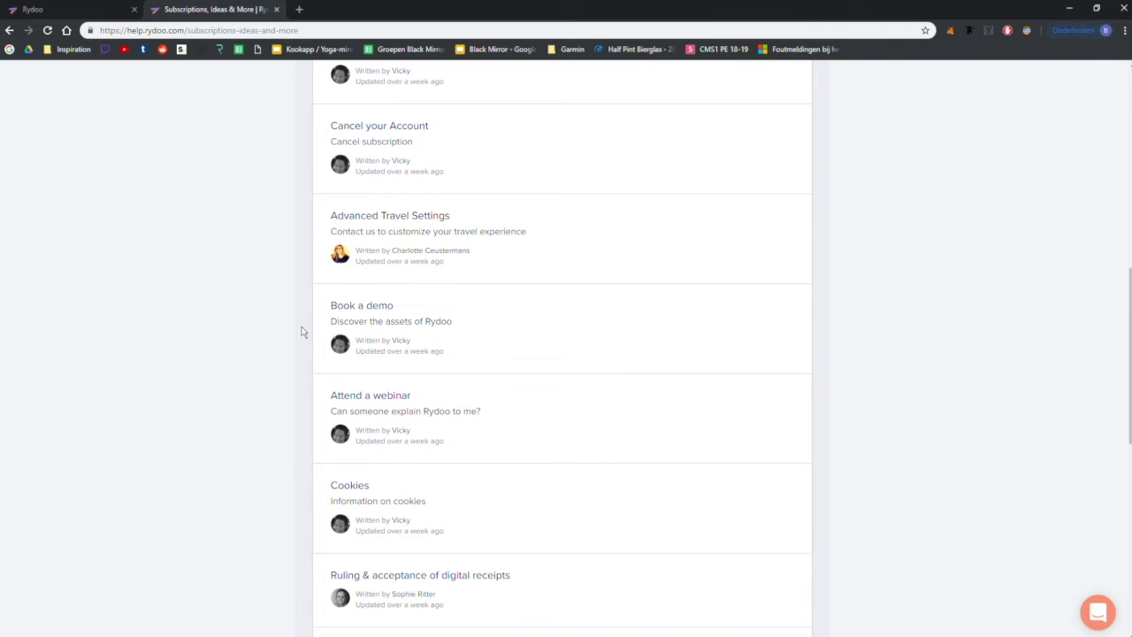
scroll(302, 331, "down", 3)
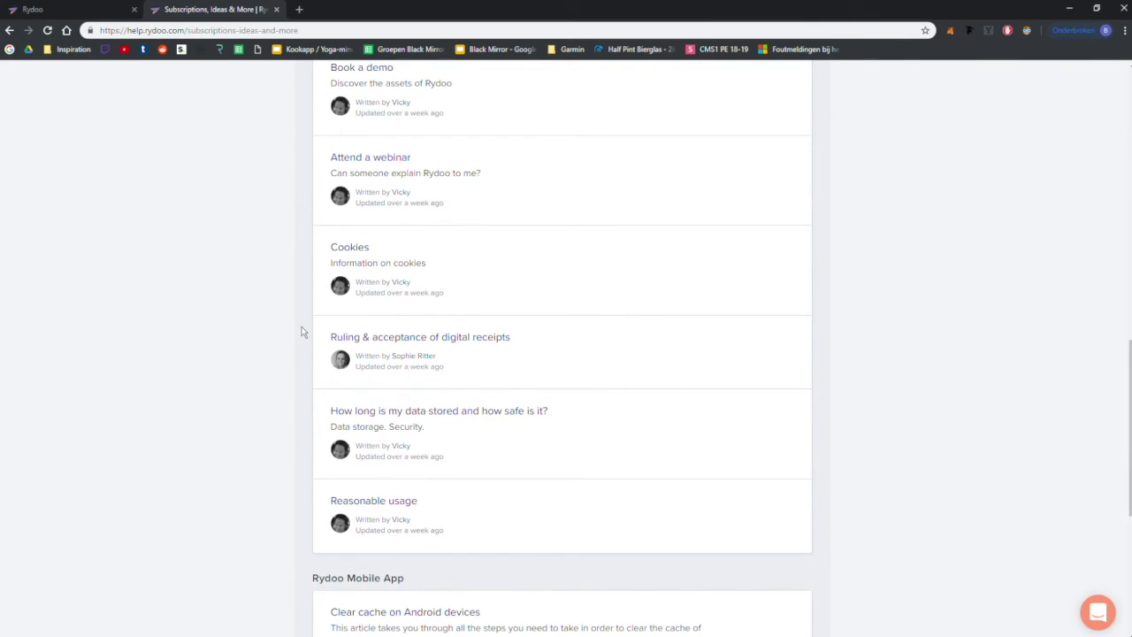
scroll(302, 332, "up", 3)
left_click(413, 338)
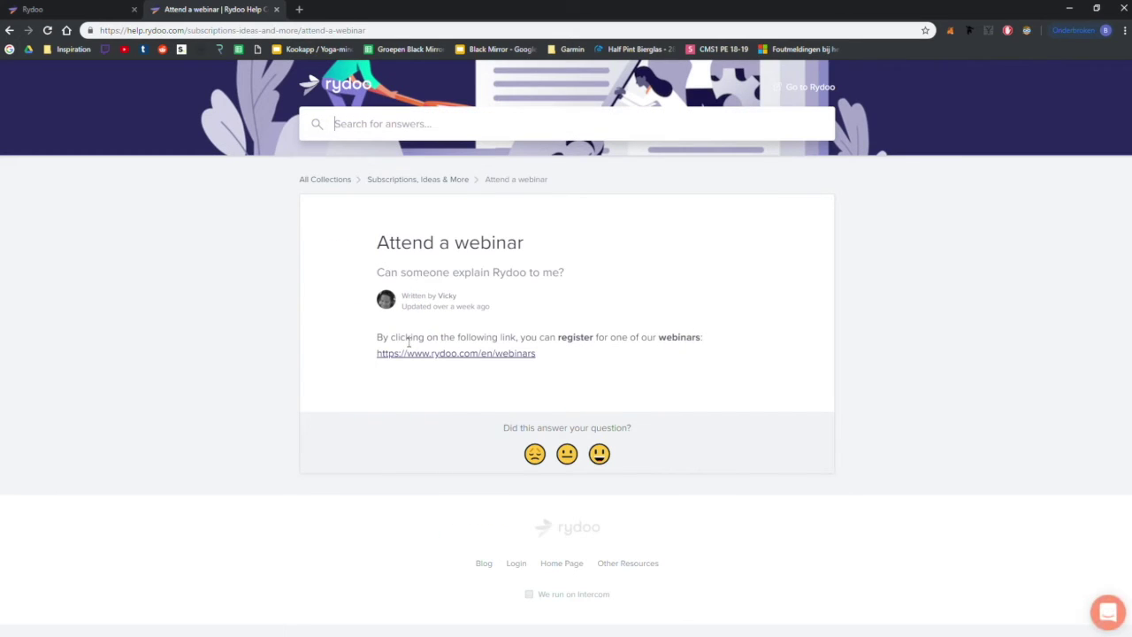
Step: Follow the rydoo.com/en/webinars link and browse the webinar sessions
left_click(466, 356)
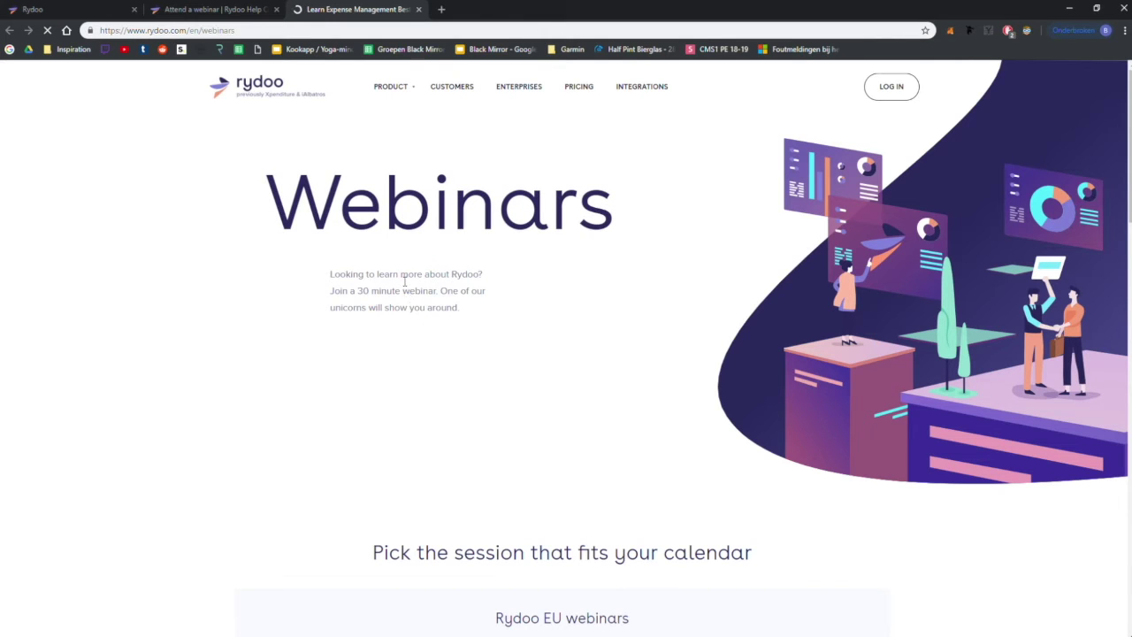
scroll(432, 241, "down", 2)
scroll(433, 242, "down", 2)
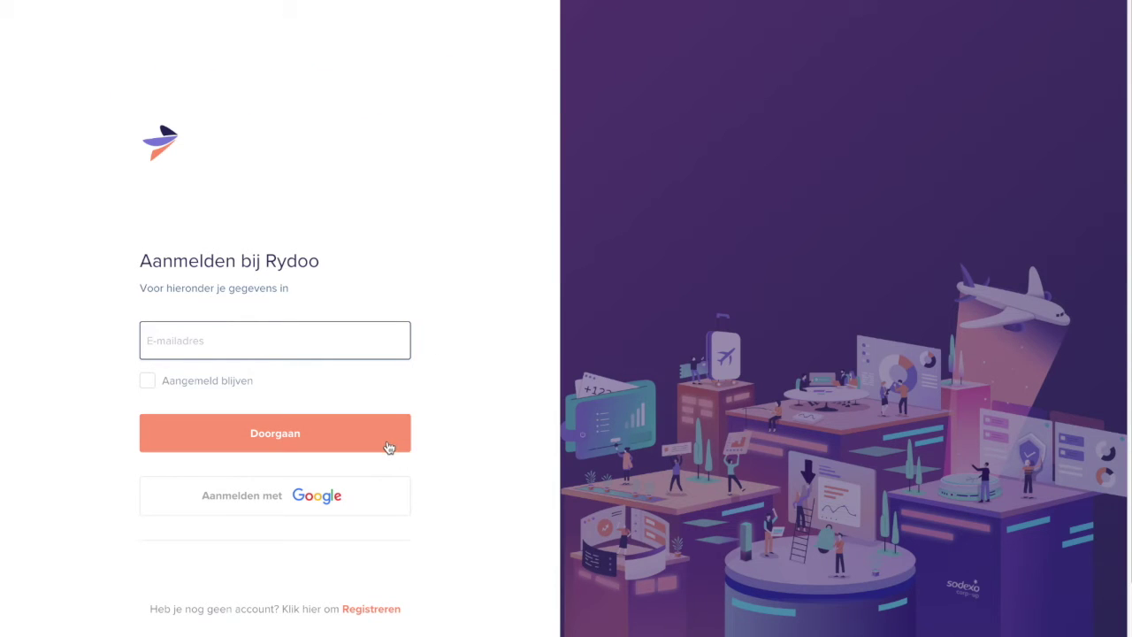
Step: Start registration by entering and submitting the business e-mail address
left_click(376, 609)
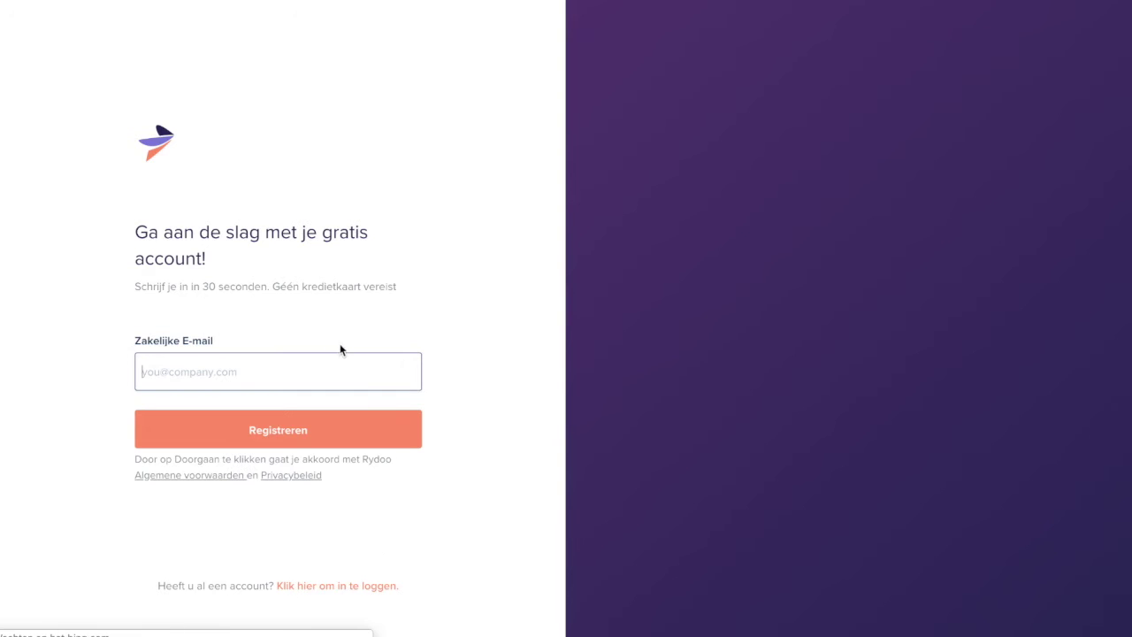
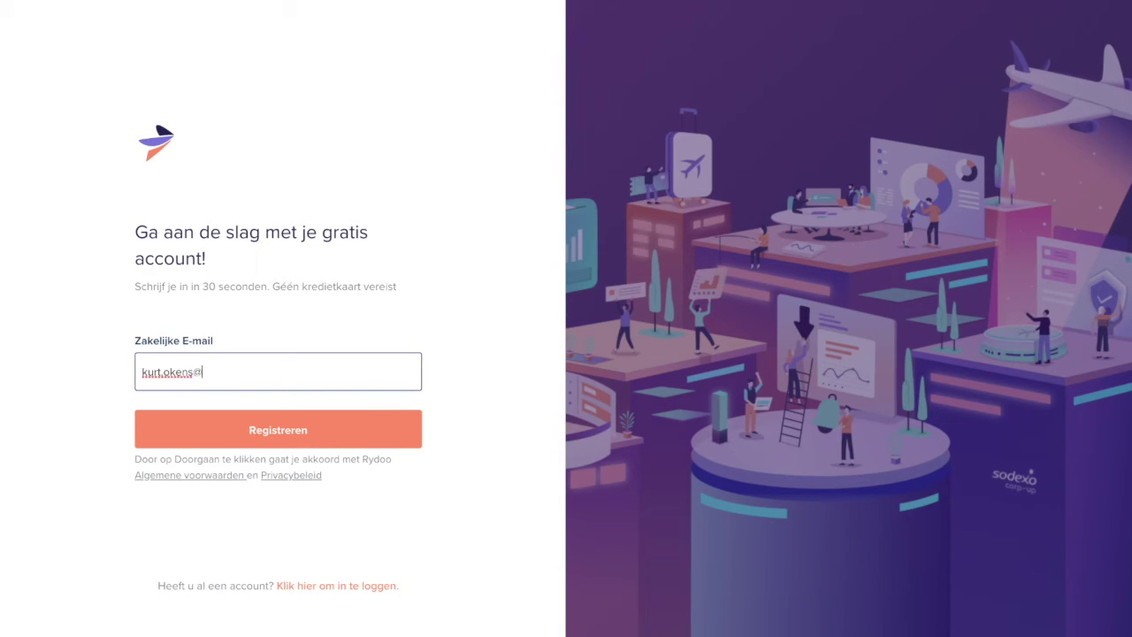
key("Tab")
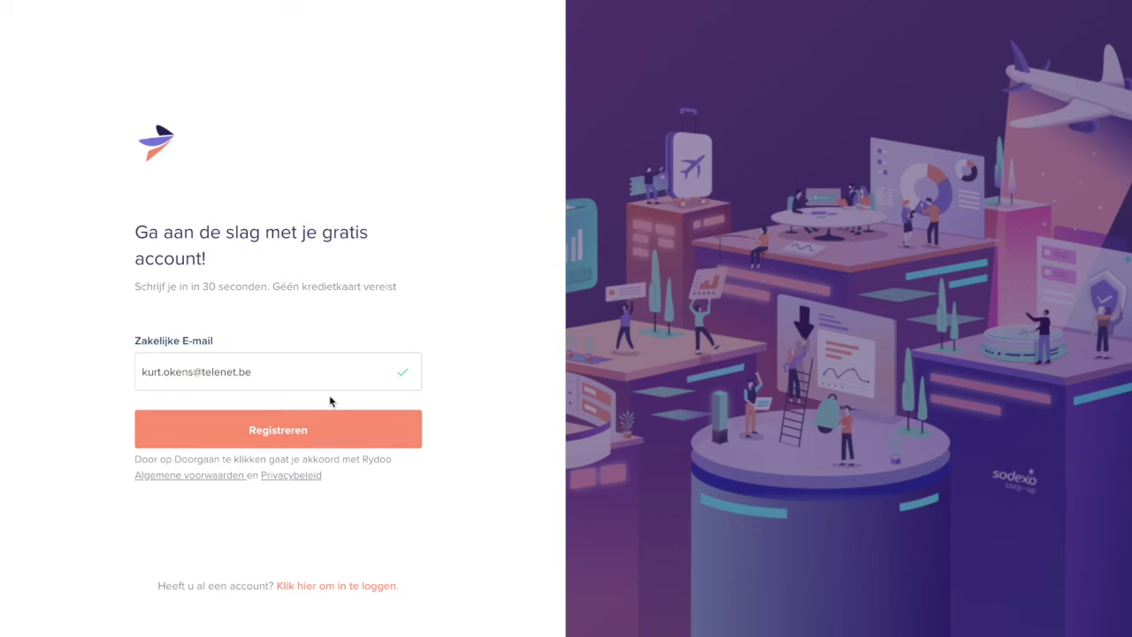
left_click(317, 439)
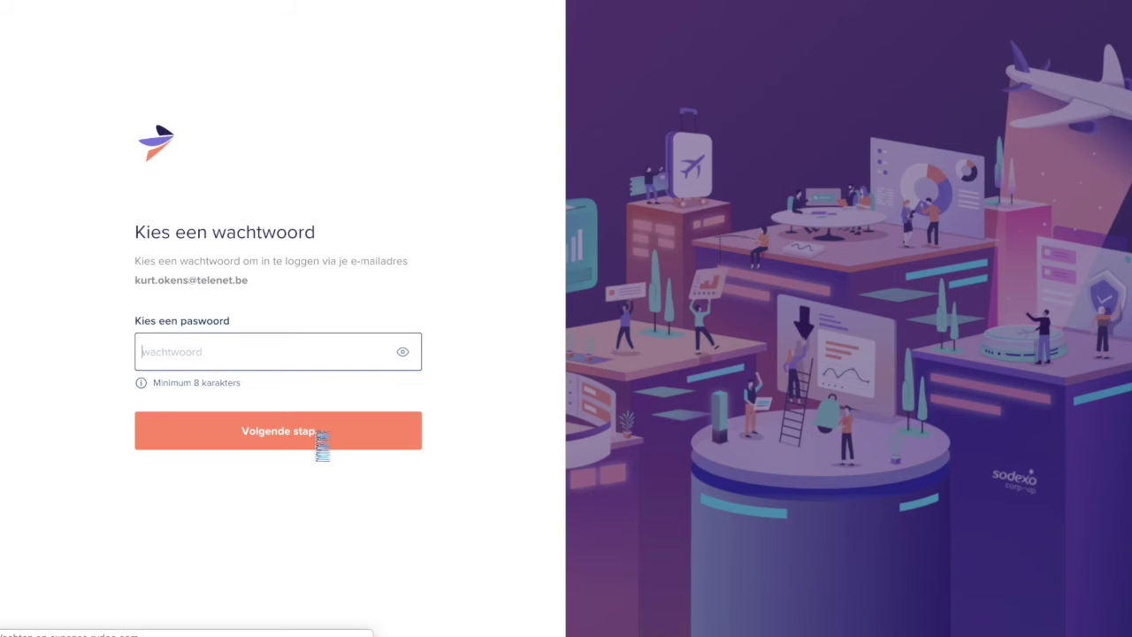
Step: Choose an 8-character account password and continue to personal details
type("*******")
left_click(305, 431)
left_click(253, 359)
type("*")
left_click(277, 431)
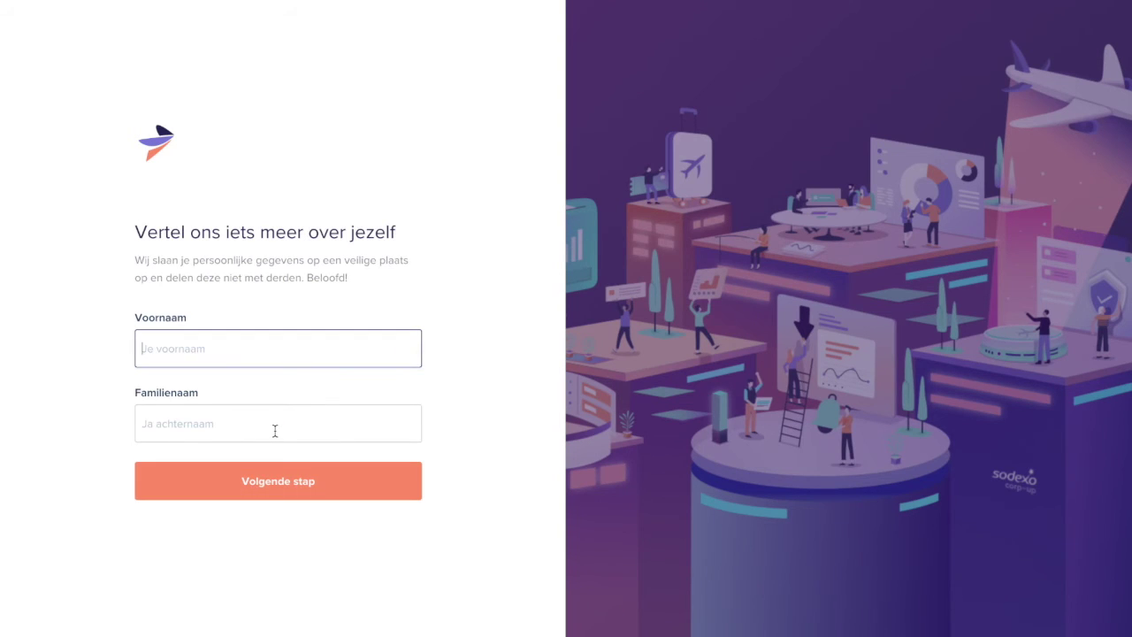
Step: Fill in the user's first name and family name
key("Tab")
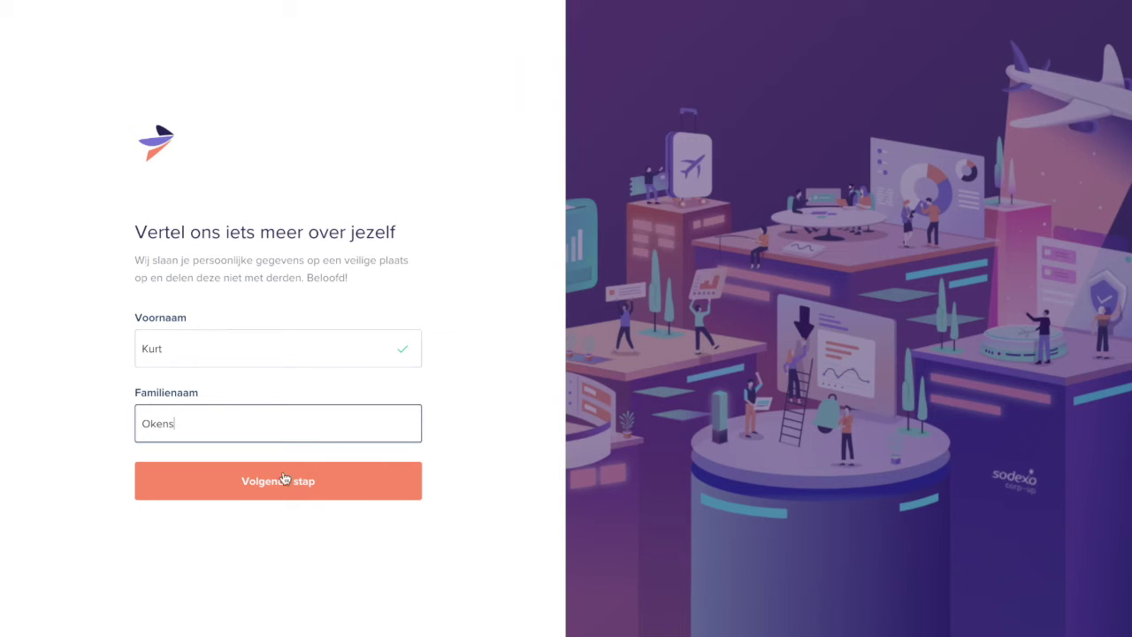
Step: Set company size to 51–200 employees, Expense module, and company name 'Thomas More'
left_click(283, 487)
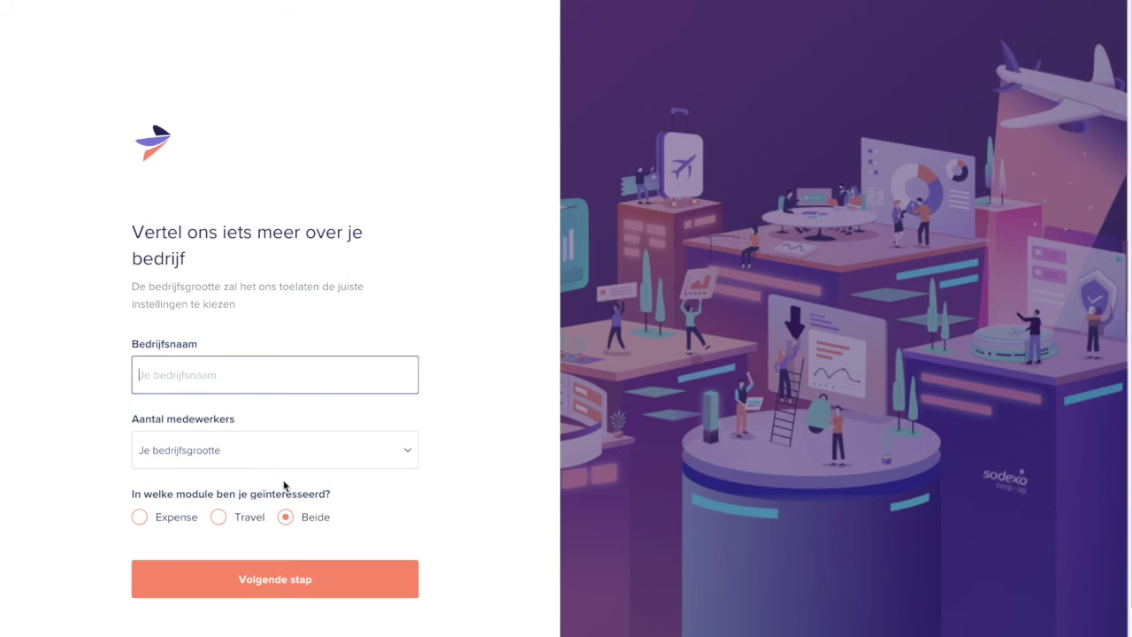
left_click(212, 451)
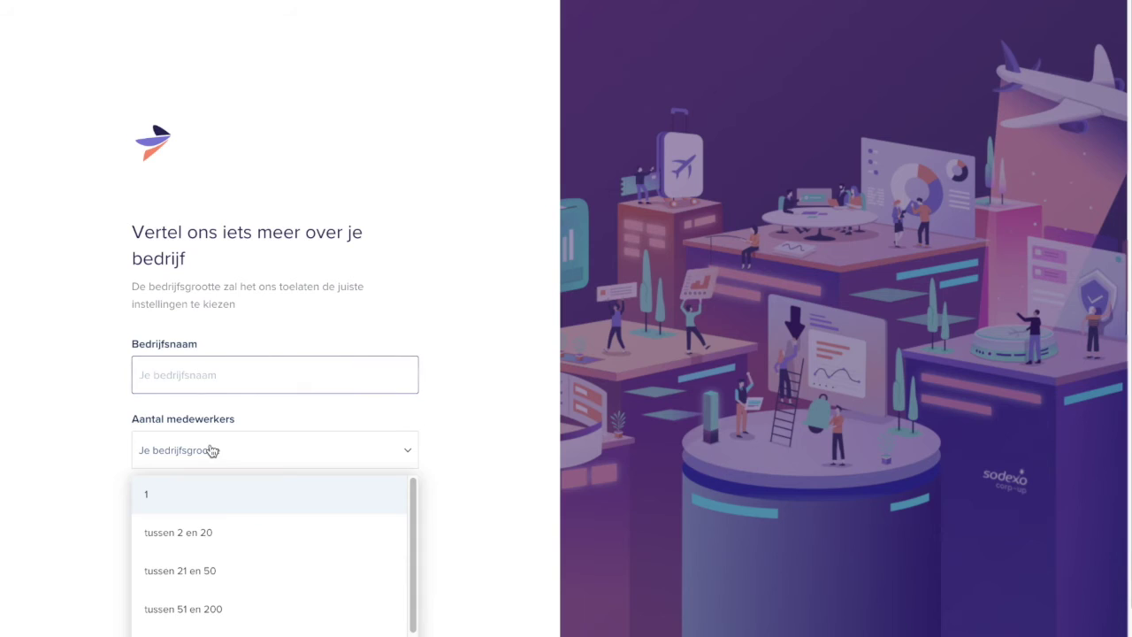
left_click(236, 611)
left_click(141, 522)
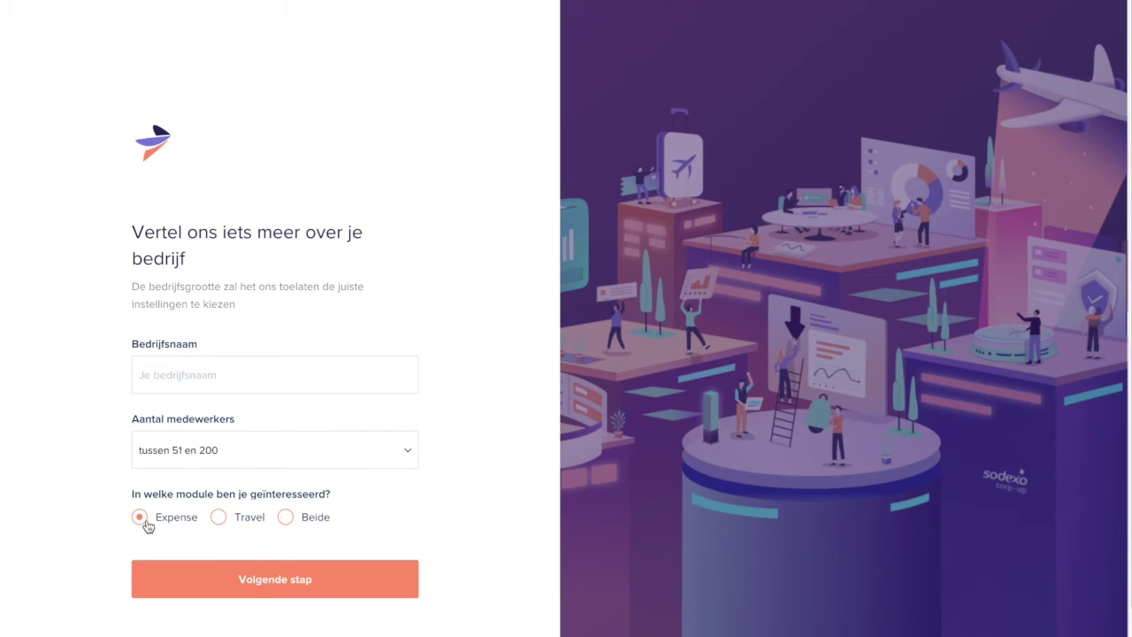
left_click(269, 573)
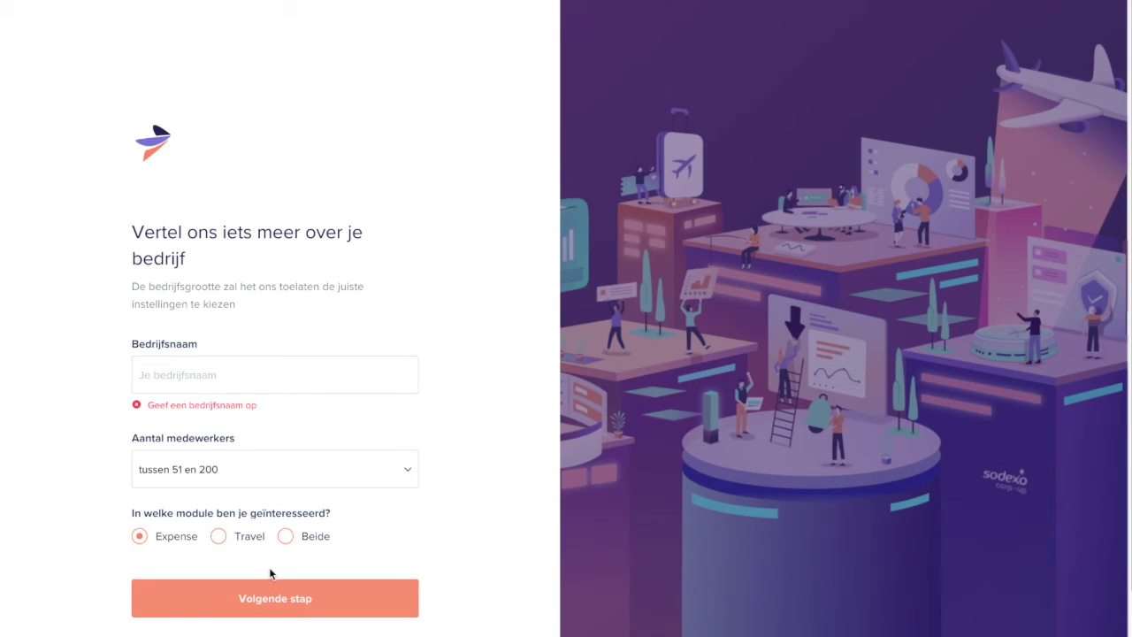
left_click(210, 382)
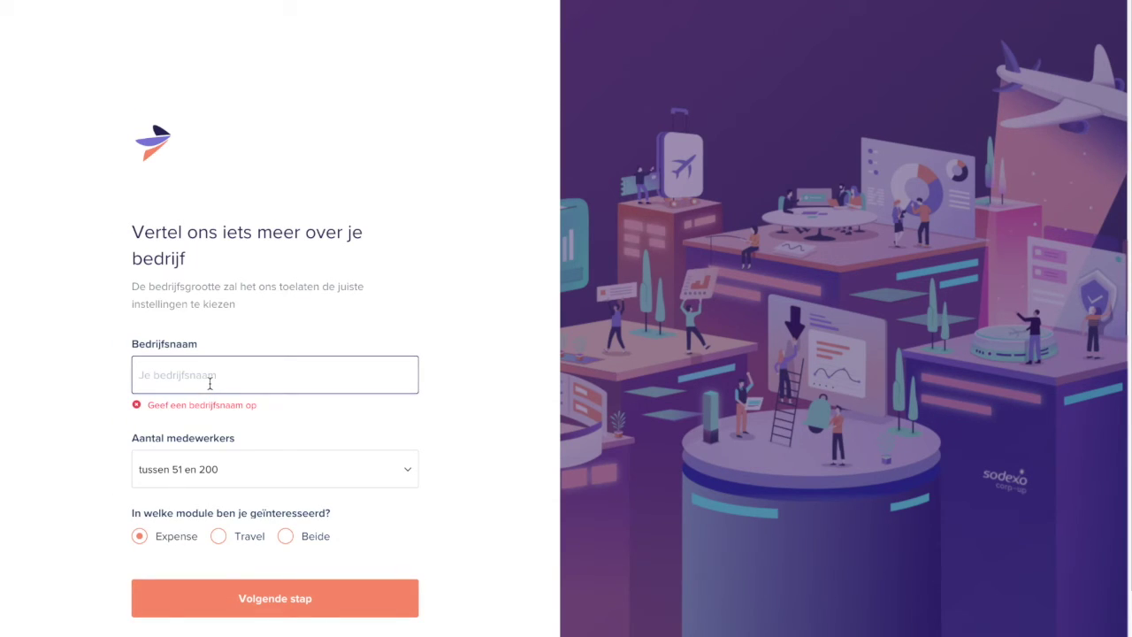
type("Thomas More")
left_click(298, 599)
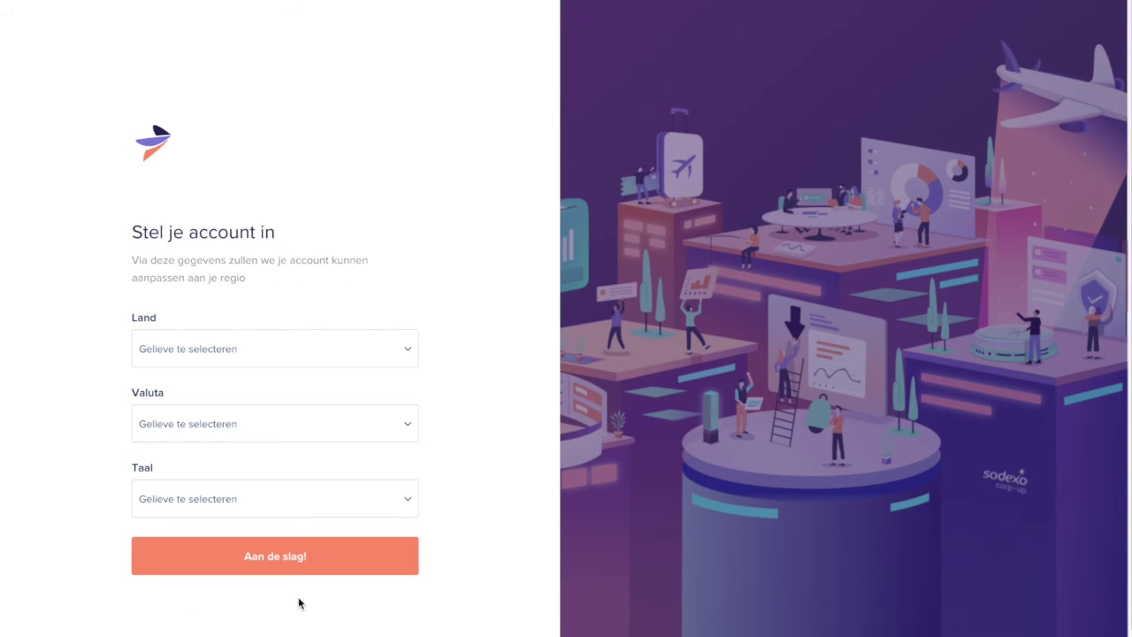
Step: Choose country België, currency EUR - EU euro and language Nederlands, then submit
left_click(233, 351)
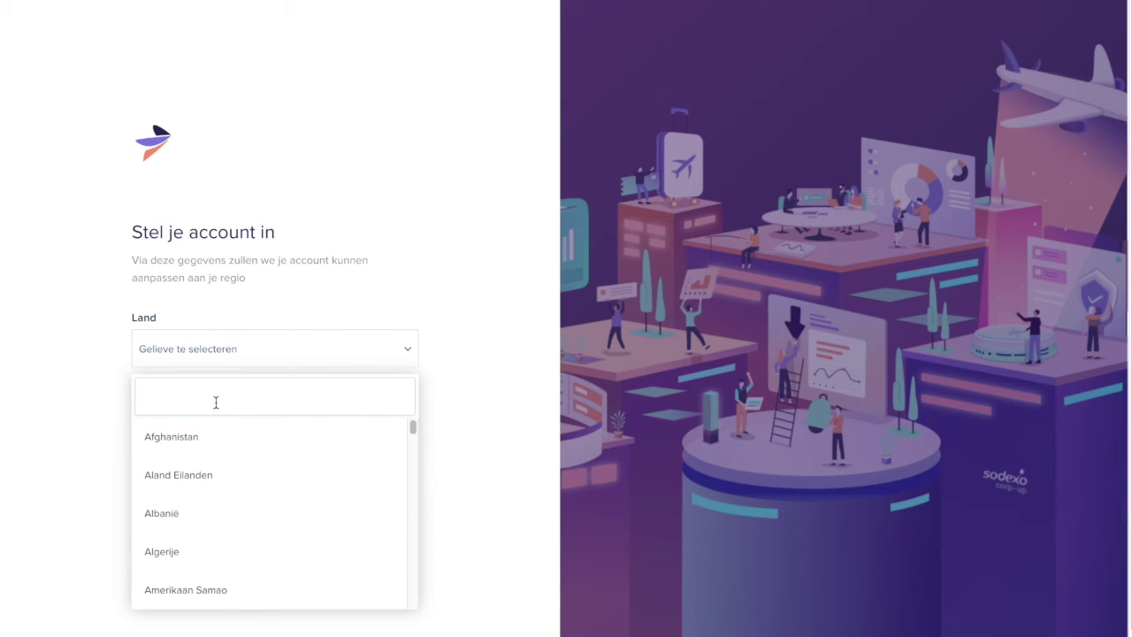
type("Belgi")
left_click(180, 435)
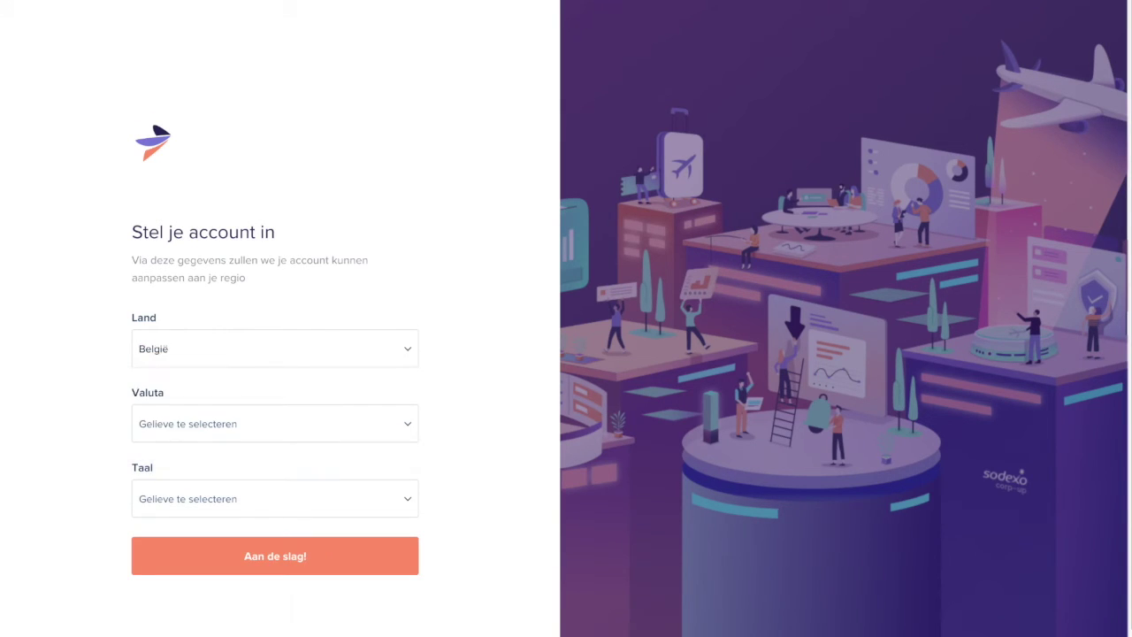
left_click(180, 434)
left_click(196, 513)
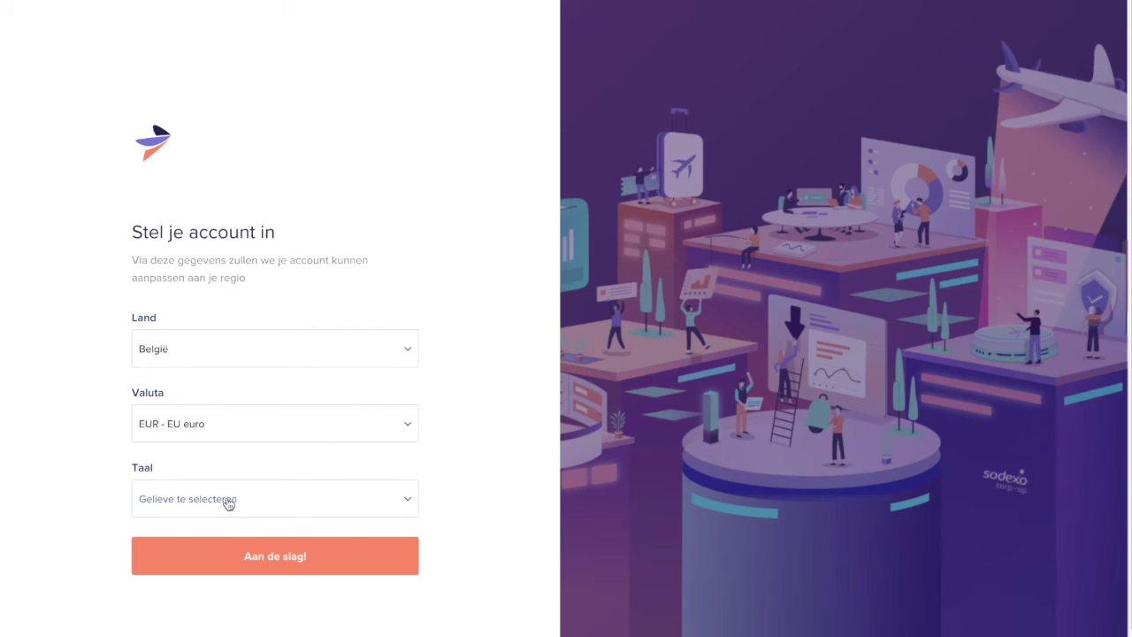
left_click(228, 503)
left_click(232, 617)
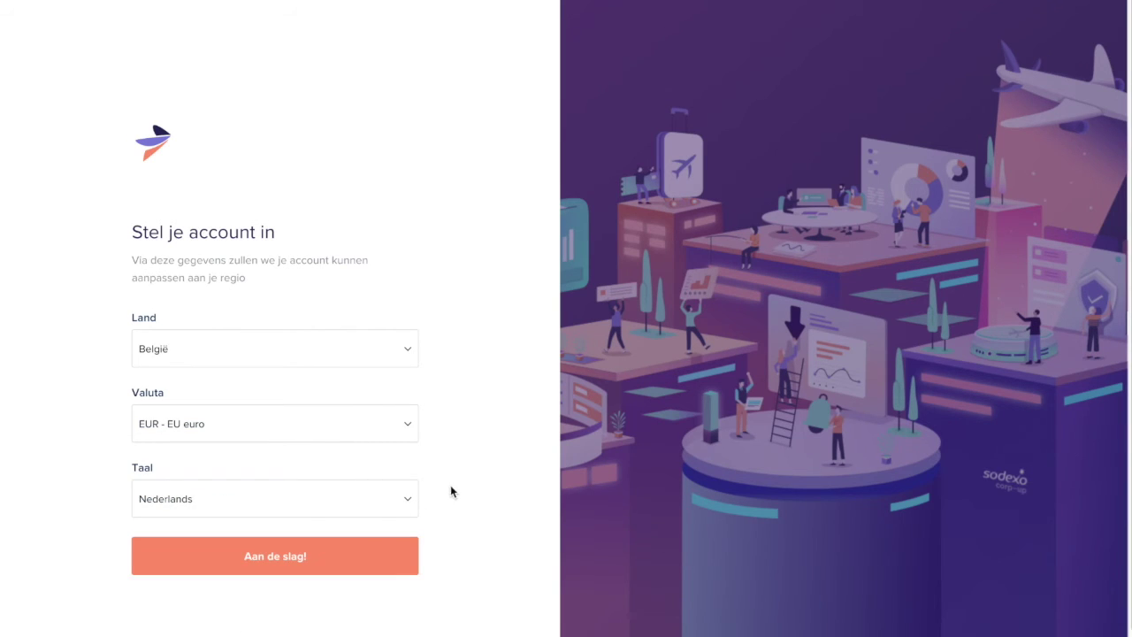
left_click(358, 562)
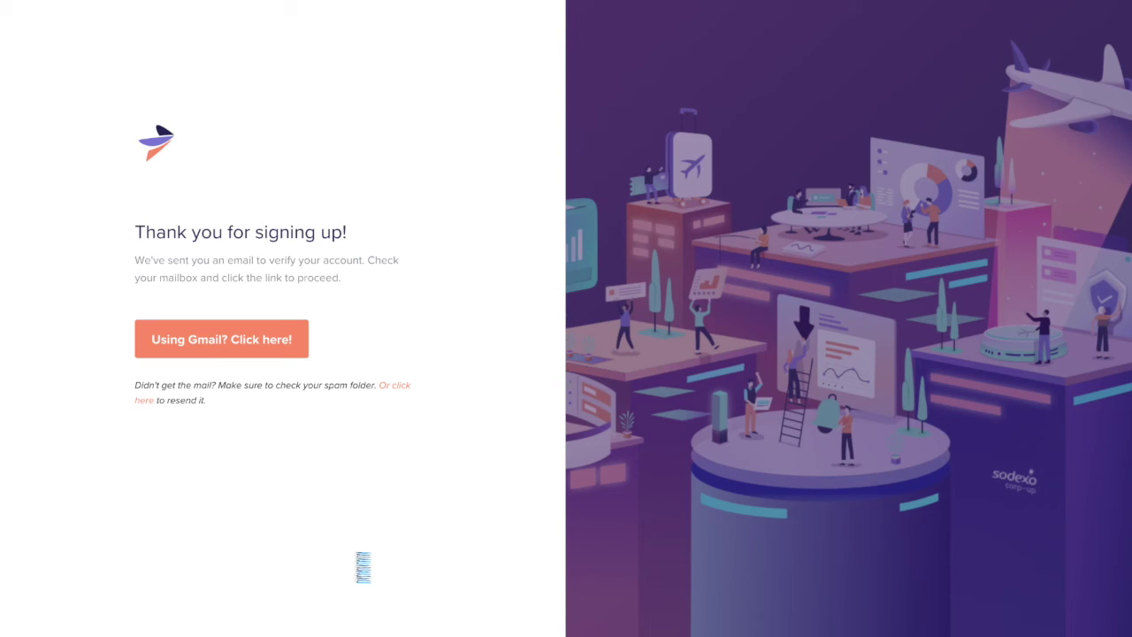
Step: Follow the Gmail link for the verification mail, return to the thank-you page, and focus the address bar
left_click(278, 352)
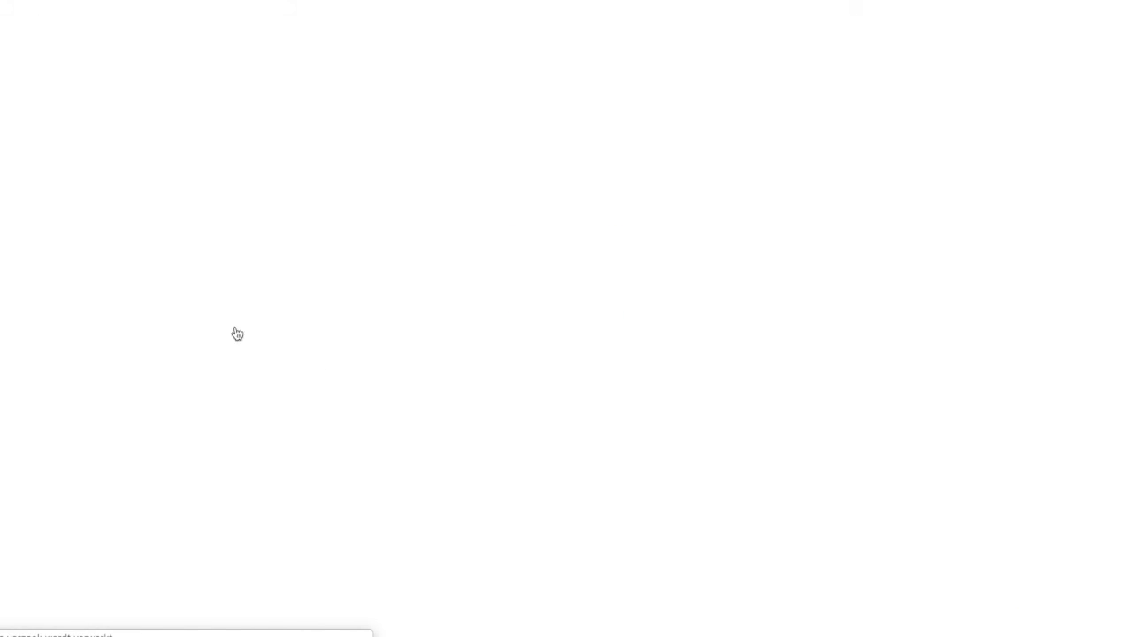
key("alt+Left")
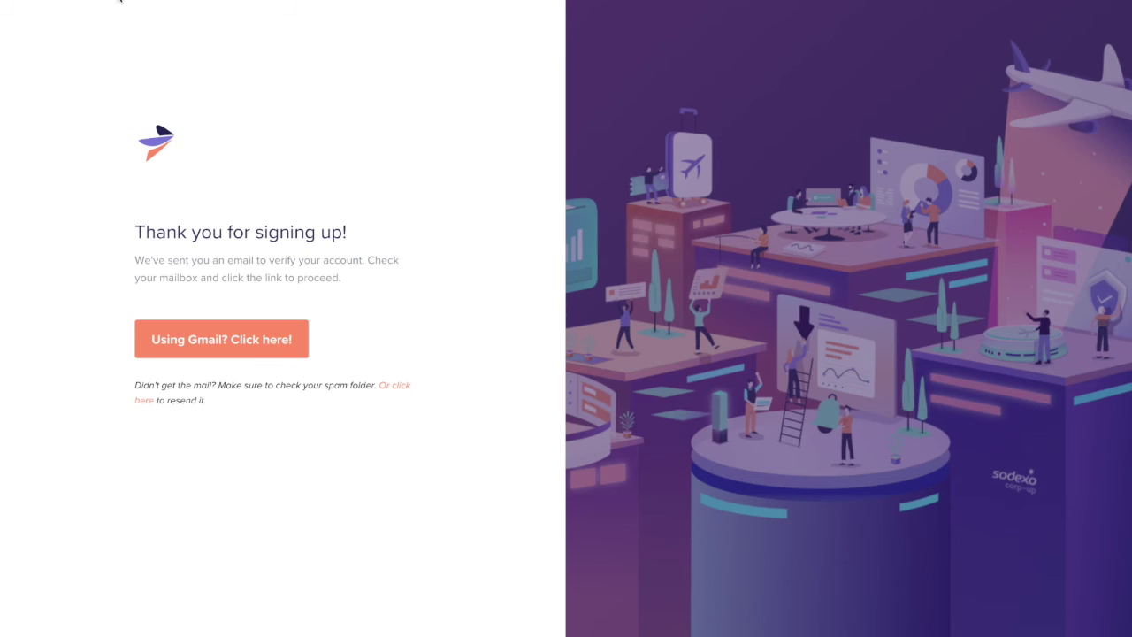
key("ctrl+l")
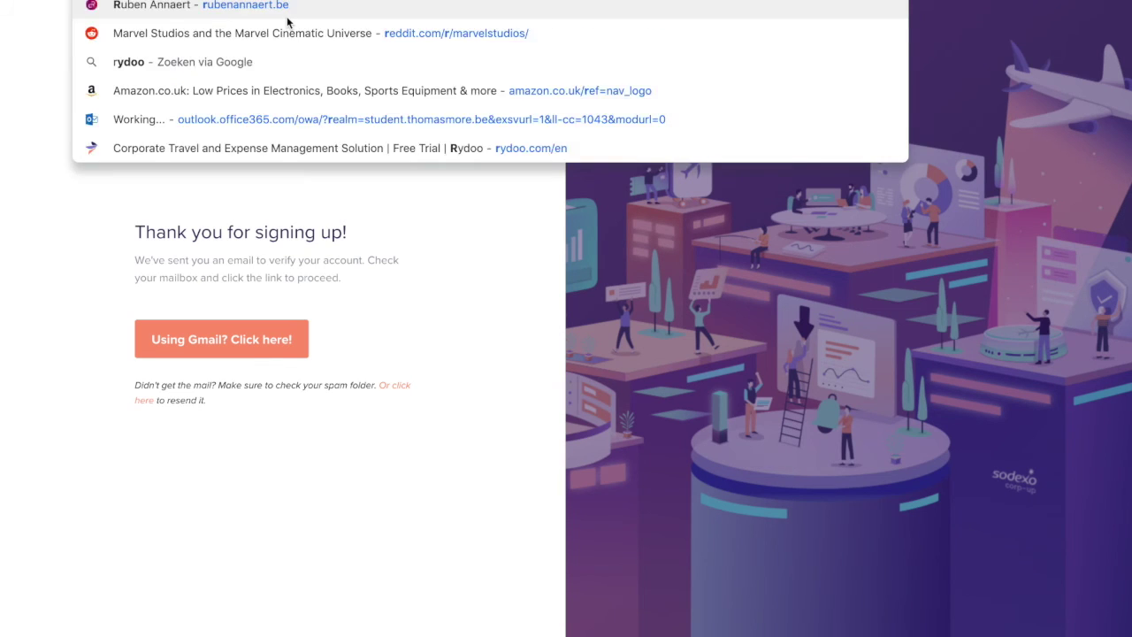